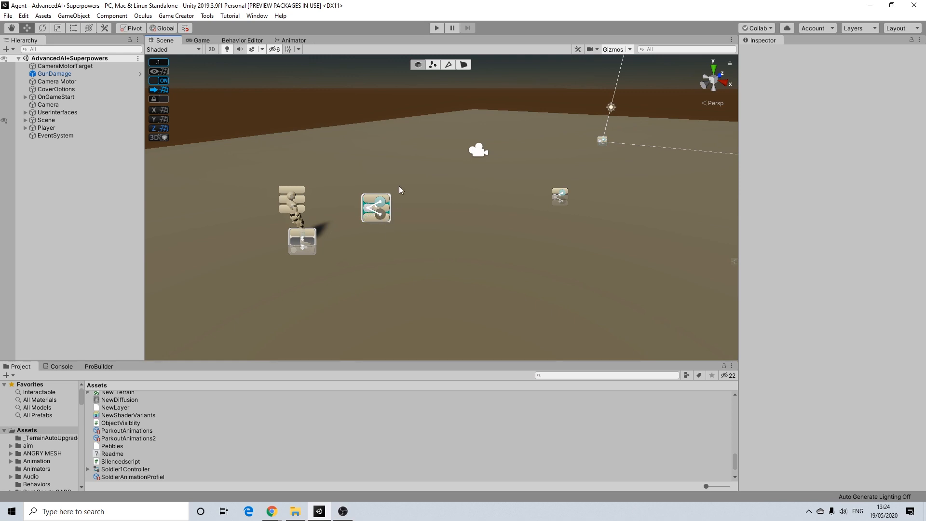
- Switch to Chrome and review the melted iron ore image, the pickaxe image and the Villager Animations Pack FREE asset page
{"action": "scroll", "coordinate": [386, 158], "scroll_direction": "down", "scroll_amount": 1}
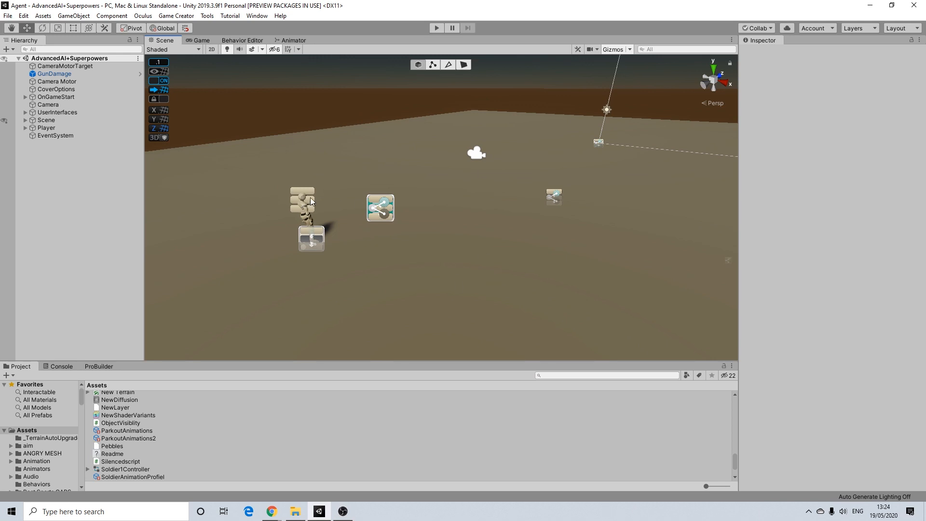
{"action": "left_click", "coordinate": [275, 512]}
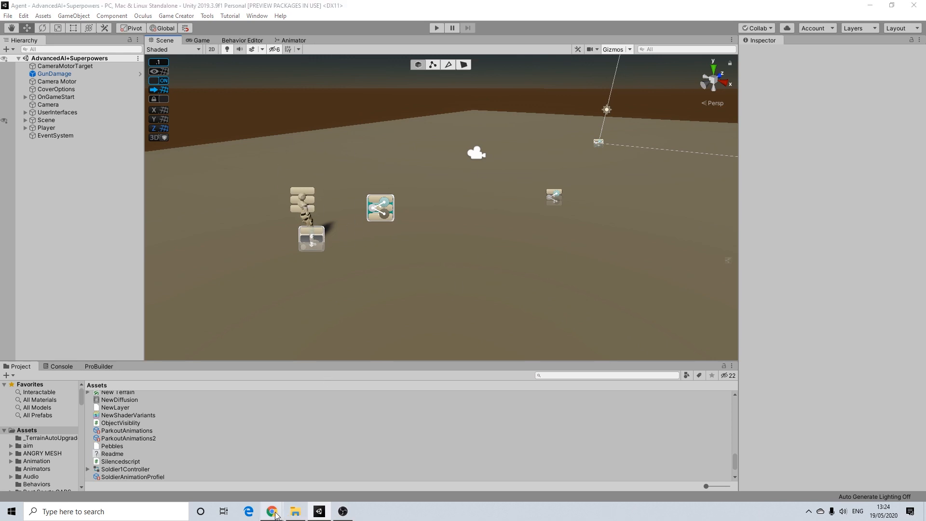
{"action": "left_click", "coordinate": [322, 475]}
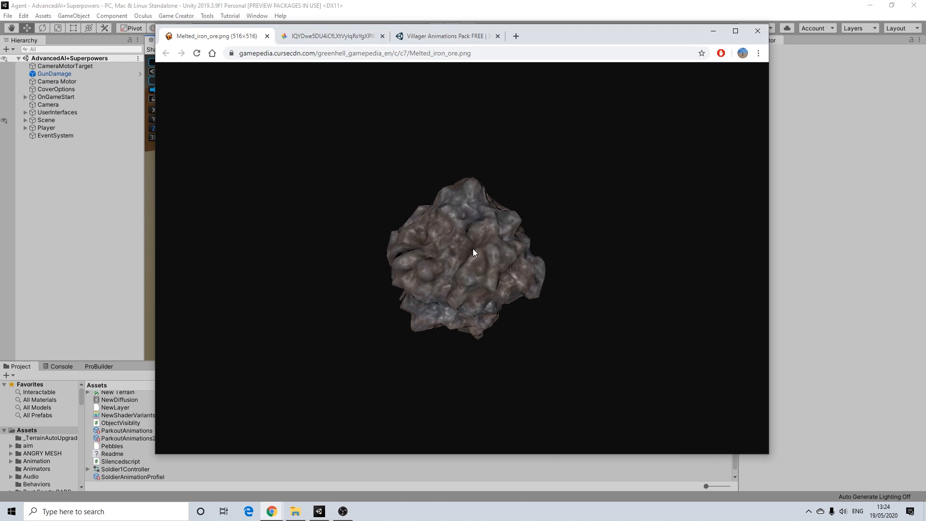
{"action": "left_click", "coordinate": [311, 39]}
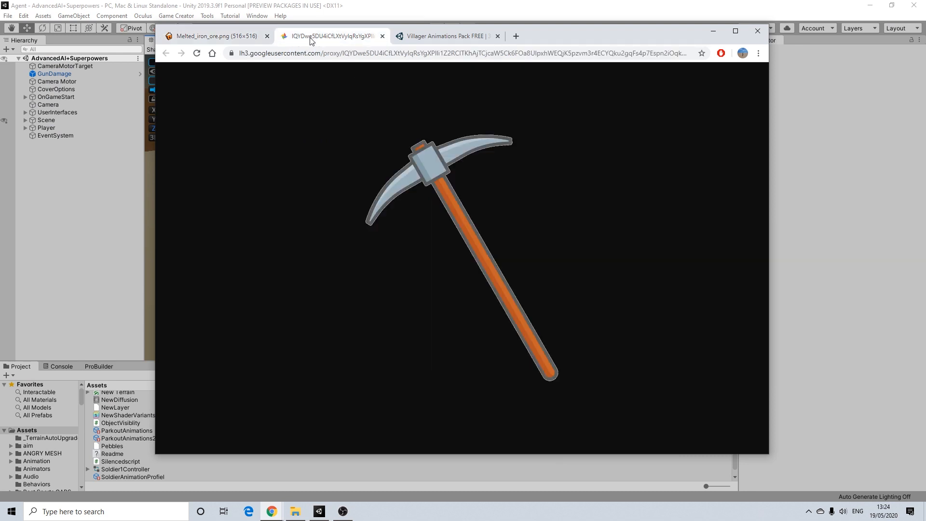
{"action": "left_click", "coordinate": [446, 36]}
{"action": "scroll", "coordinate": [436, 254], "scroll_direction": "down", "scroll_amount": 2}
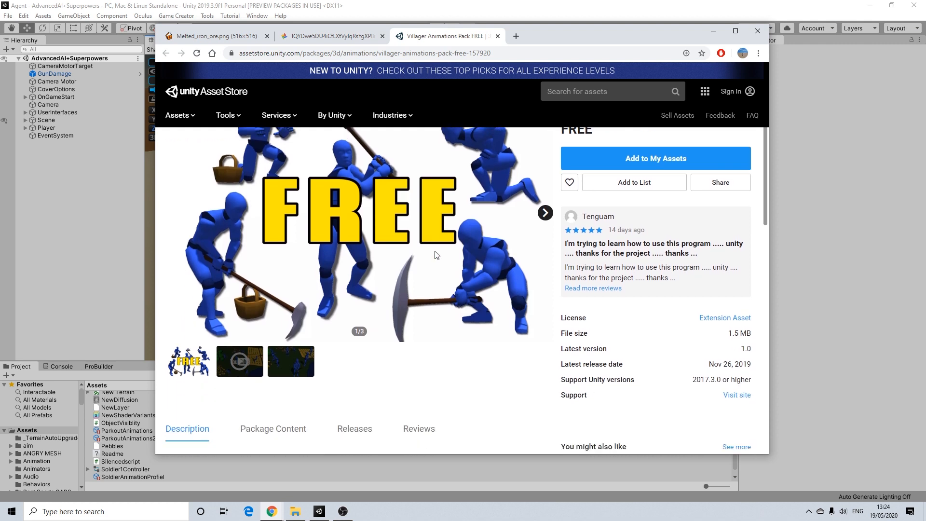
{"action": "scroll", "coordinate": [435, 252], "scroll_direction": "down", "scroll_amount": 1}
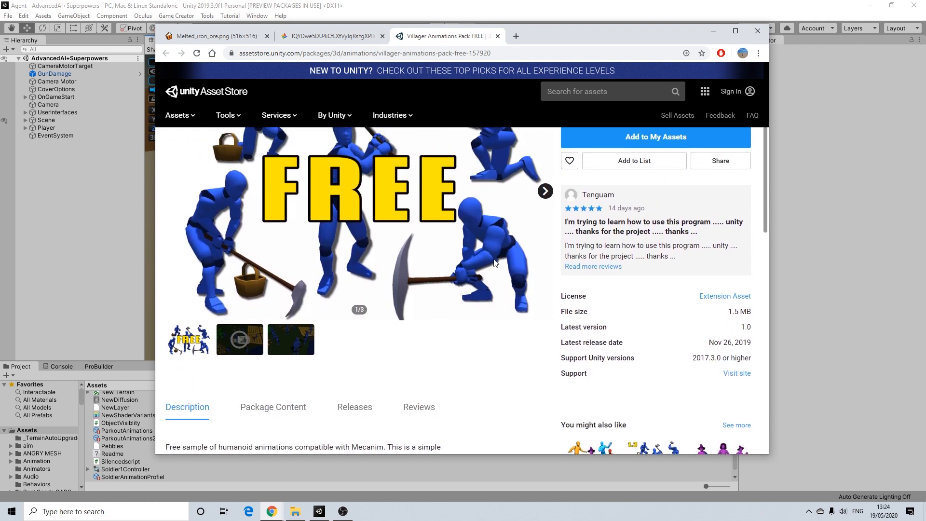
{"action": "scroll", "coordinate": [473, 250], "scroll_direction": "down", "scroll_amount": 2}
{"action": "scroll", "coordinate": [472, 253], "scroll_direction": "up", "scroll_amount": 3}
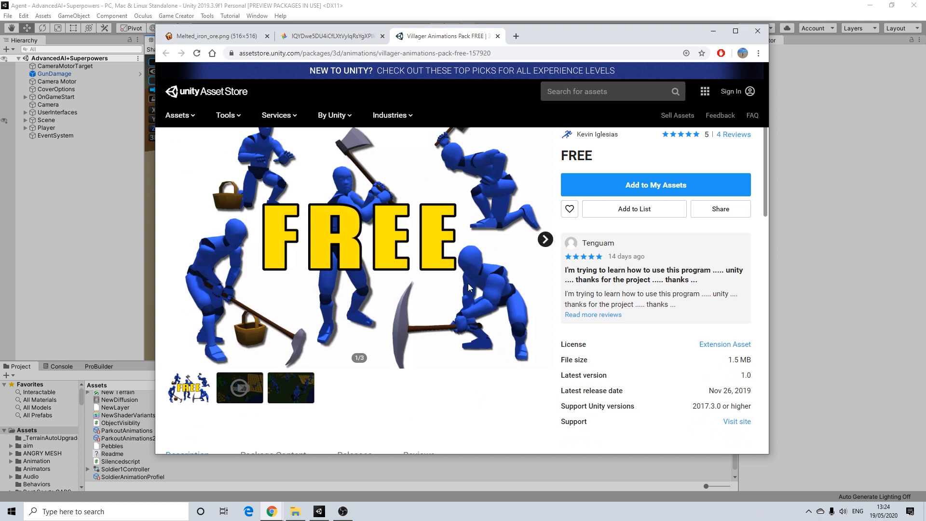
{"action": "scroll", "coordinate": [428, 205], "scroll_direction": "up", "scroll_amount": 1}
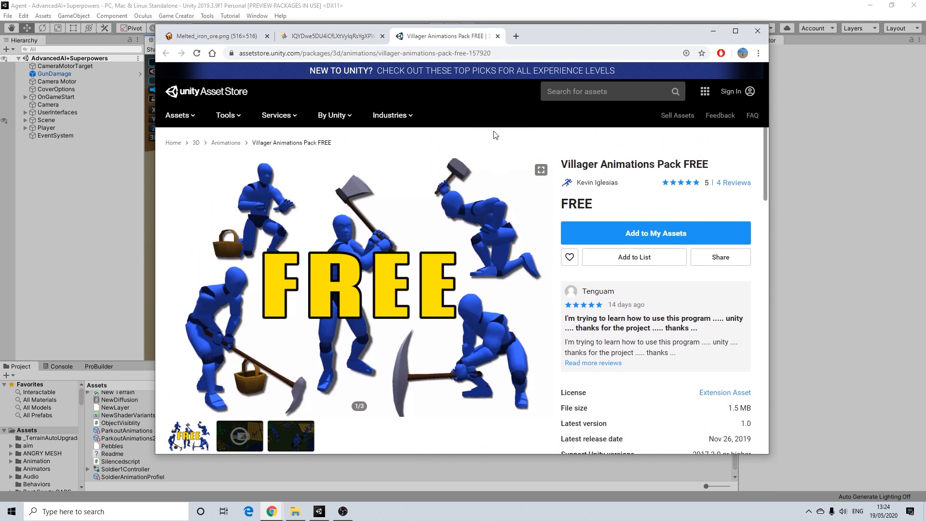
{"action": "left_click", "coordinate": [710, 31]}
{"action": "left_click_drag", "start_coordinate": [467, 226], "coordinate": [515, 228], "text": "alt"}
{"action": "middle_click_drag", "start_coordinate": [483, 227], "coordinate": [452, 227]}
{"action": "left_click_drag", "start_coordinate": [447, 227], "coordinate": [401, 217], "text": "alt"}
{"action": "scroll", "coordinate": [412, 217], "scroll_direction": "up", "scroll_amount": 2}
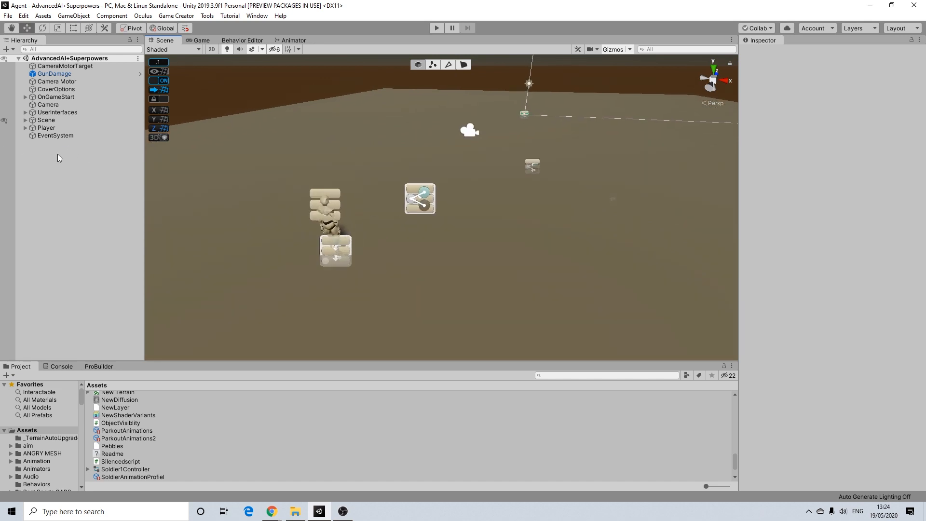
- Open the Game Creator preferences and duplicate the Flowers item in the inventory catalogue
{"action": "left_click", "coordinate": [230, 16]}
{"action": "mouse_move", "coordinate": [179, 16]}
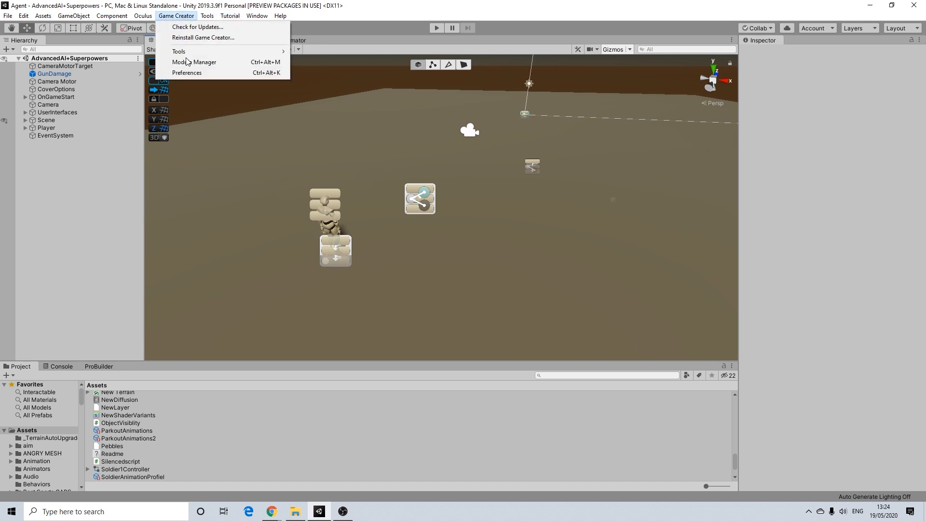
{"action": "left_click", "coordinate": [190, 73]}
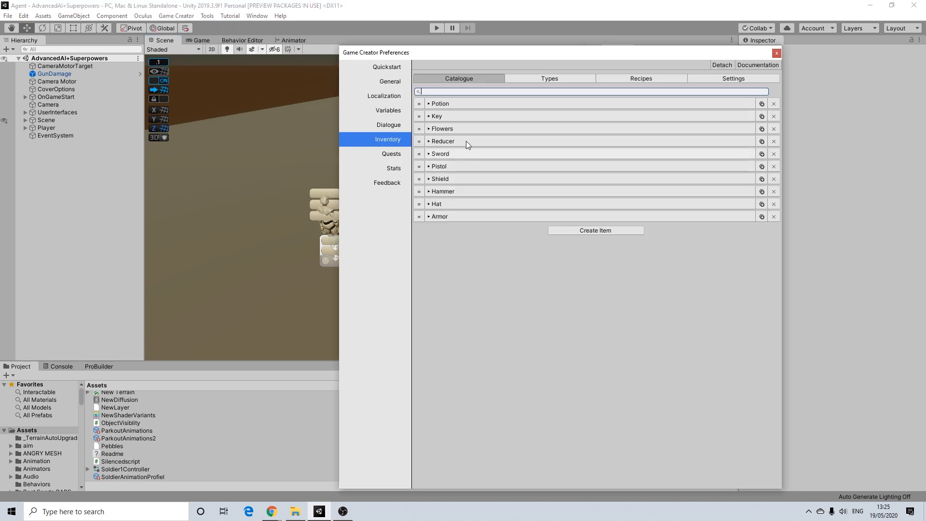
{"action": "left_click", "coordinate": [648, 131]}
{"action": "left_click", "coordinate": [647, 129]}
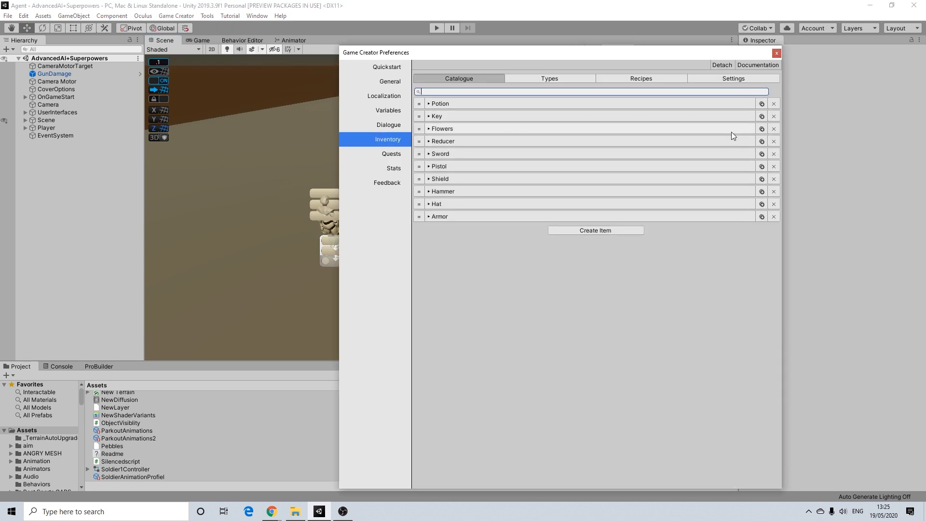
{"action": "left_click", "coordinate": [762, 129]}
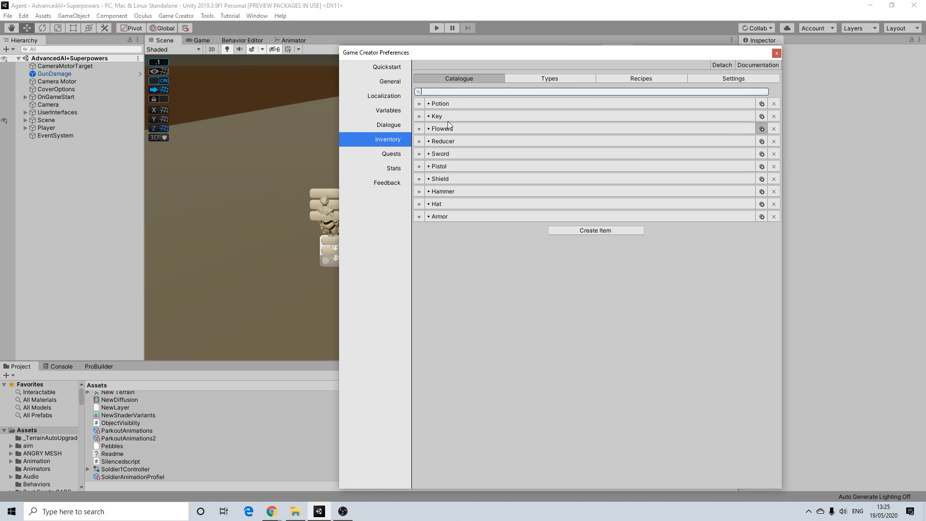
- Replace the duplicated Flowers item's sprite with rock-stone-vector-png-1 from the Behaviors folder
{"action": "left_click", "coordinate": [447, 140]}
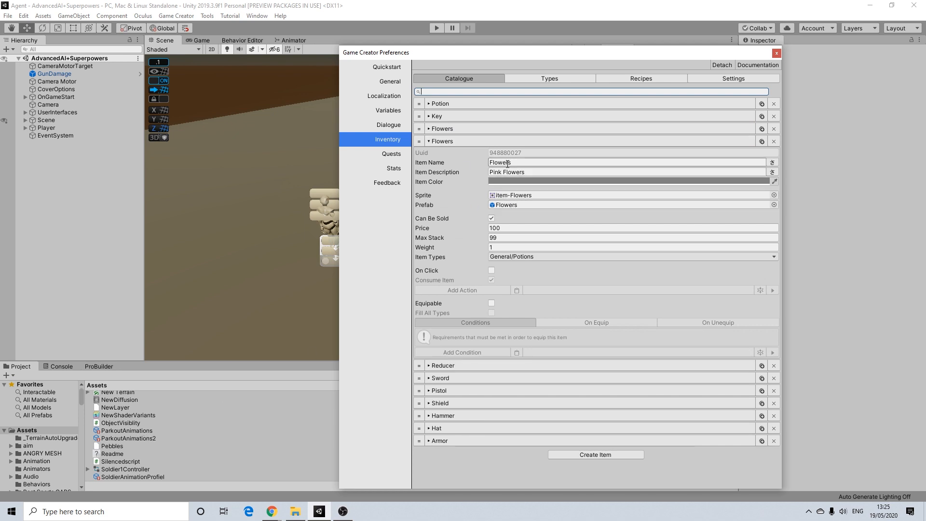
{"action": "left_click", "coordinate": [513, 196]}
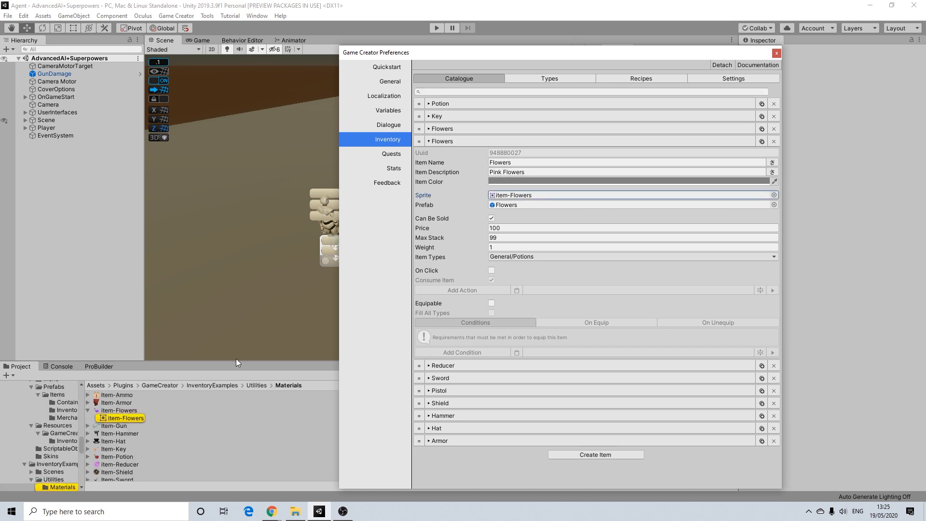
{"action": "scroll", "coordinate": [54, 421], "scroll_direction": "up", "scroll_amount": 10}
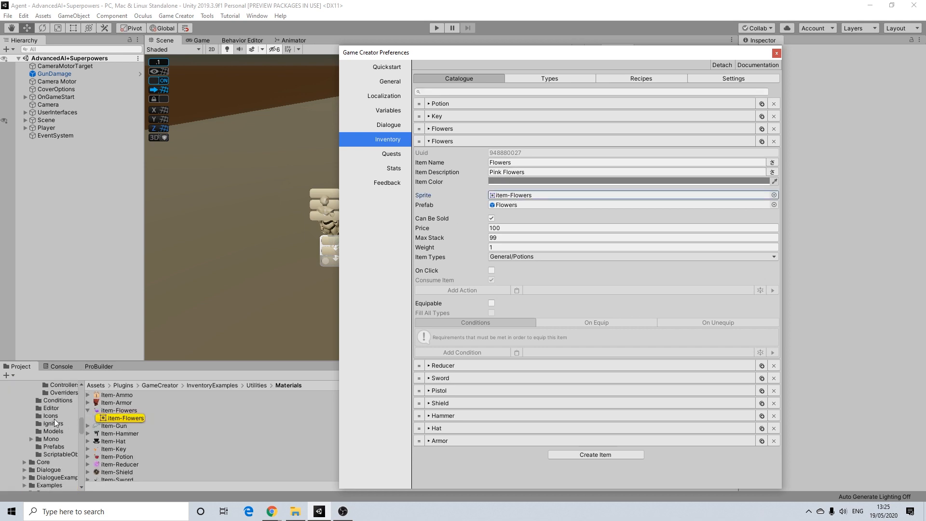
{"action": "scroll", "coordinate": [42, 448], "scroll_direction": "down", "scroll_amount": 3}
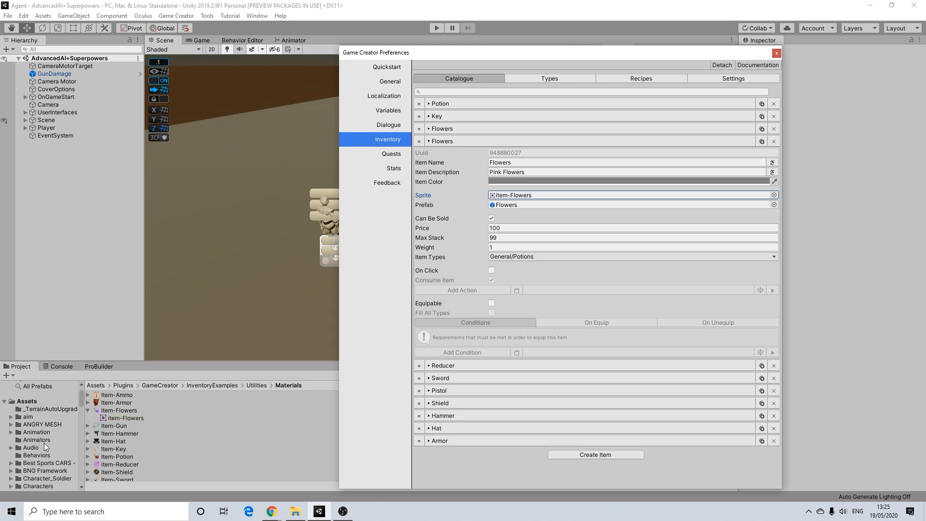
{"action": "scroll", "coordinate": [41, 437], "scroll_direction": "down", "scroll_amount": 3}
{"action": "left_click", "coordinate": [39, 427]}
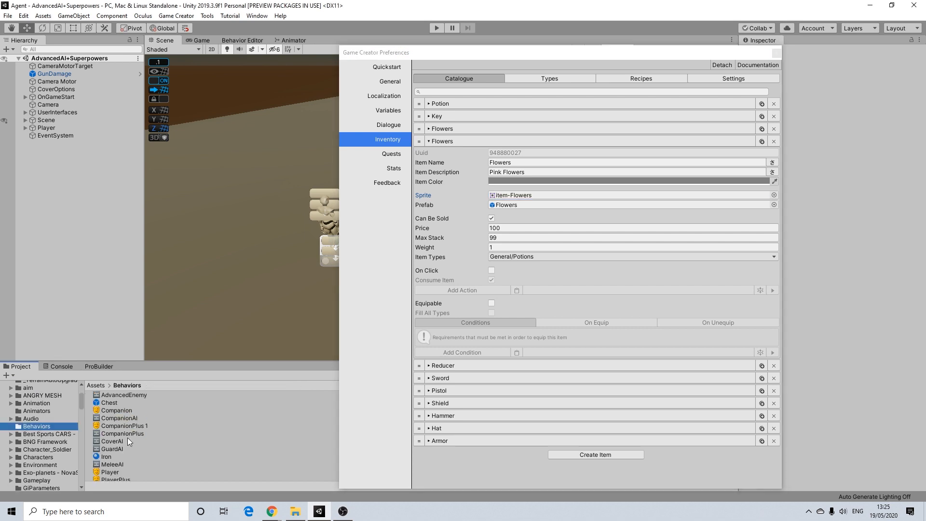
{"action": "left_click_drag", "start_coordinate": [122, 442], "coordinate": [539, 200]}
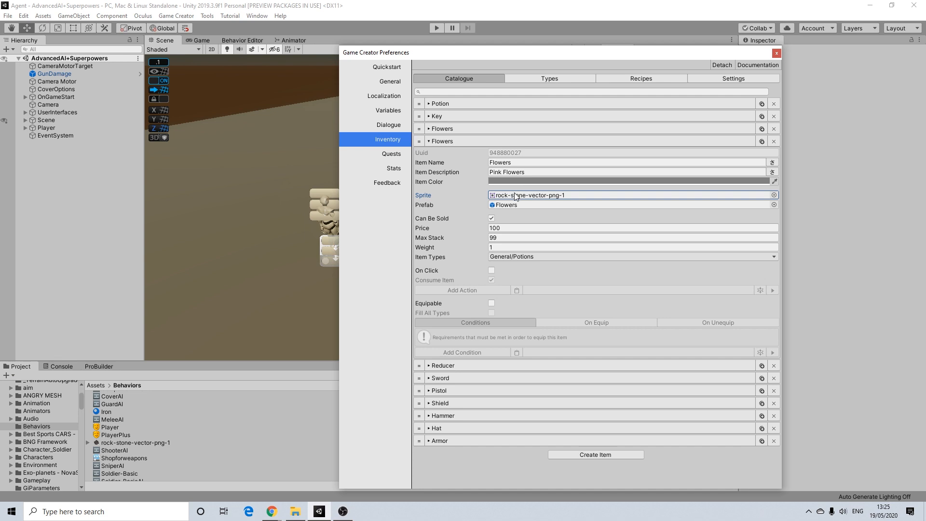
- Review the defined inventory item types and set the duplicated Flowers item's price to 10
{"action": "left_click", "coordinate": [505, 257]}
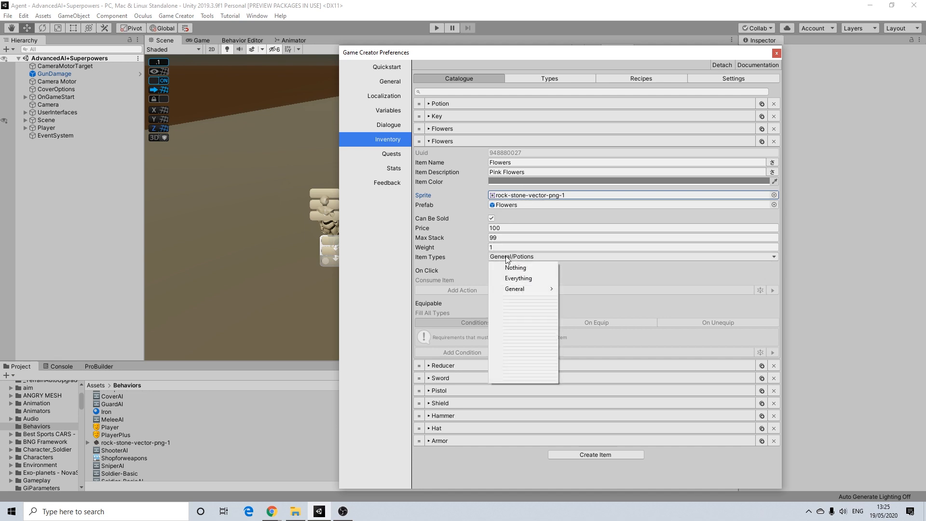
{"action": "left_click", "coordinate": [556, 80]}
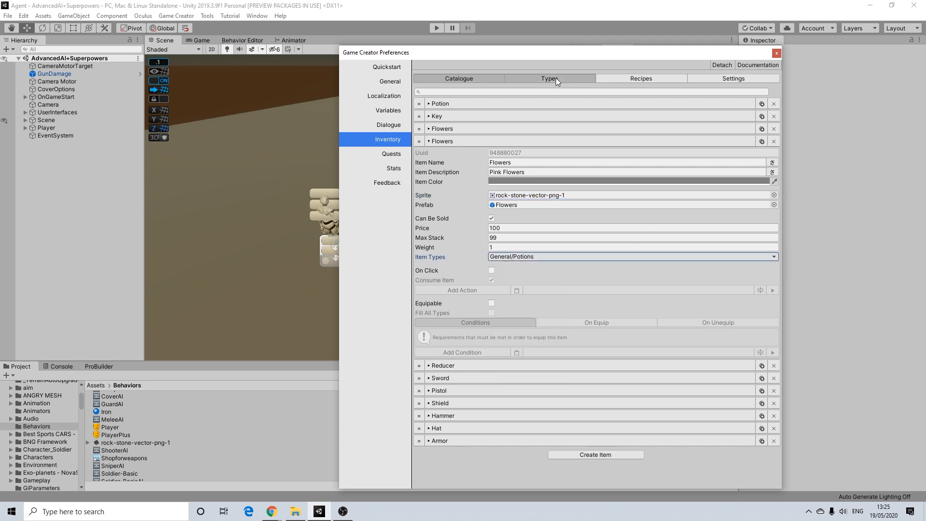
{"action": "left_click", "coordinate": [556, 78]}
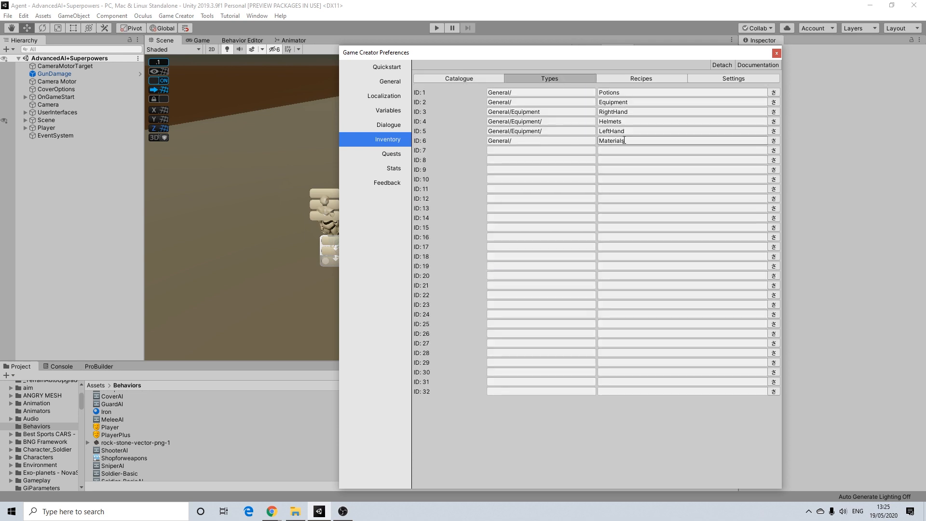
{"action": "left_click", "coordinate": [473, 78]}
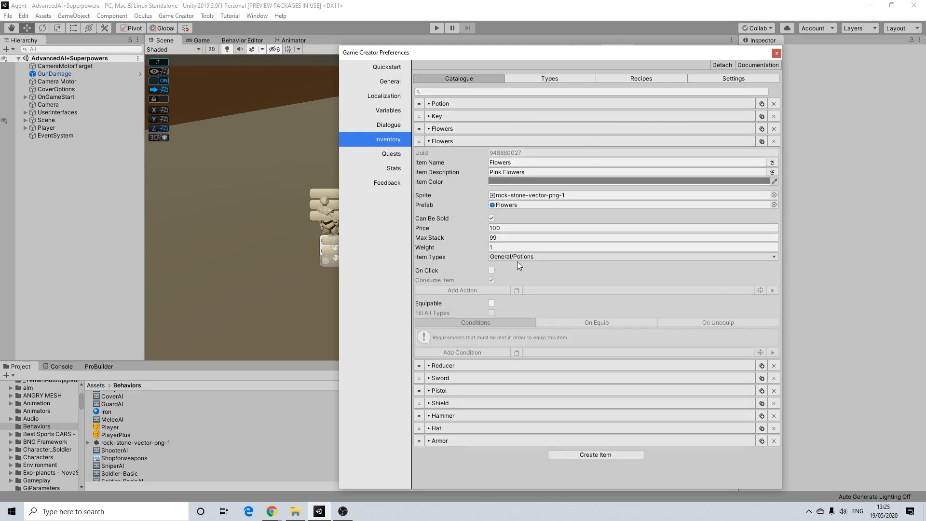
{"action": "left_click", "coordinate": [507, 227]}
{"action": "type", "text": "1"}
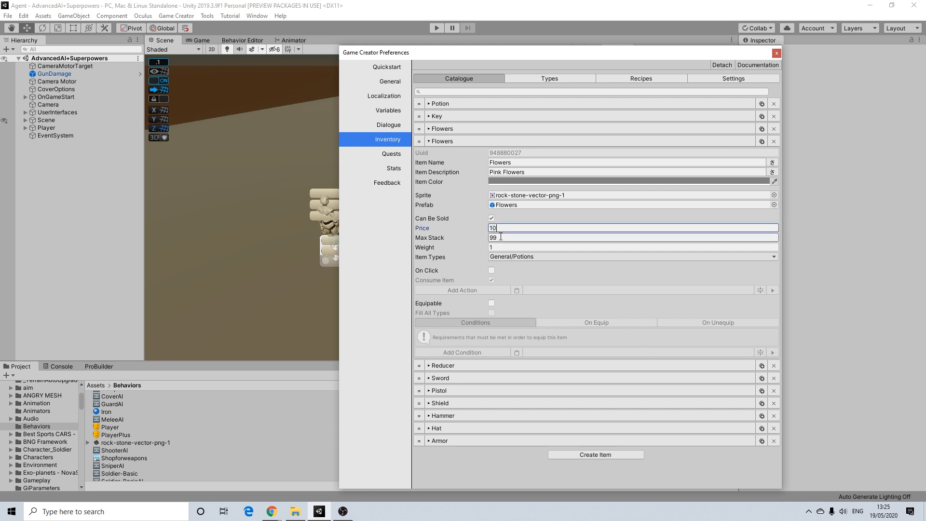
{"action": "left_click", "coordinate": [471, 249]}
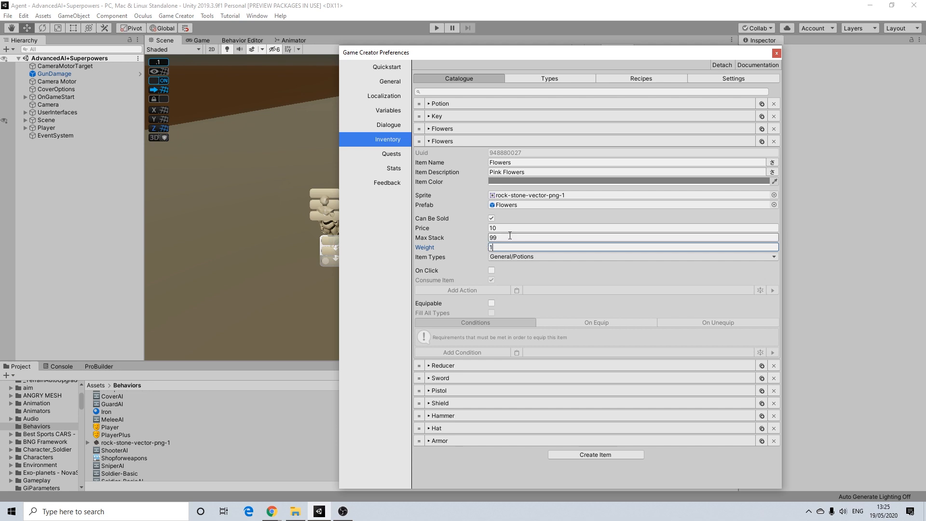
- Clear the duplicated Flowers item's prefab by setting it to None
{"action": "left_click", "coordinate": [506, 205]}
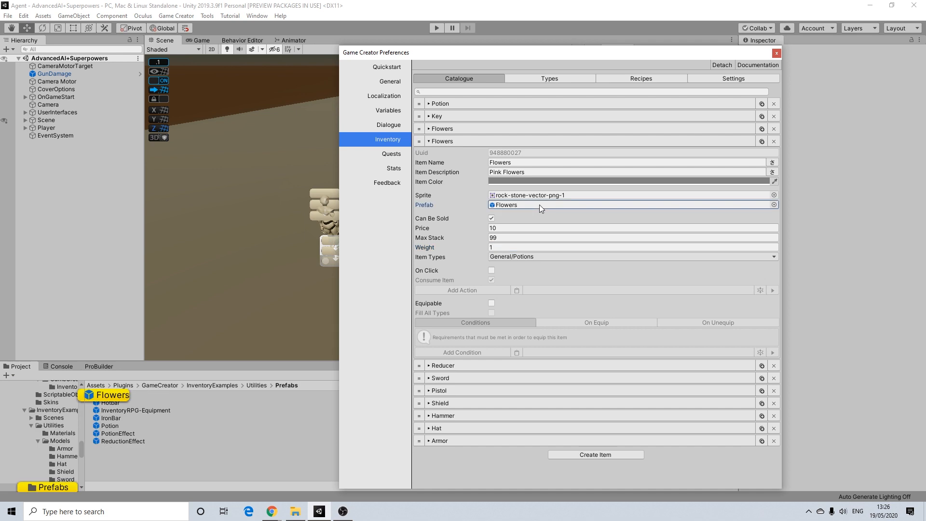
{"action": "left_click", "coordinate": [774, 204]}
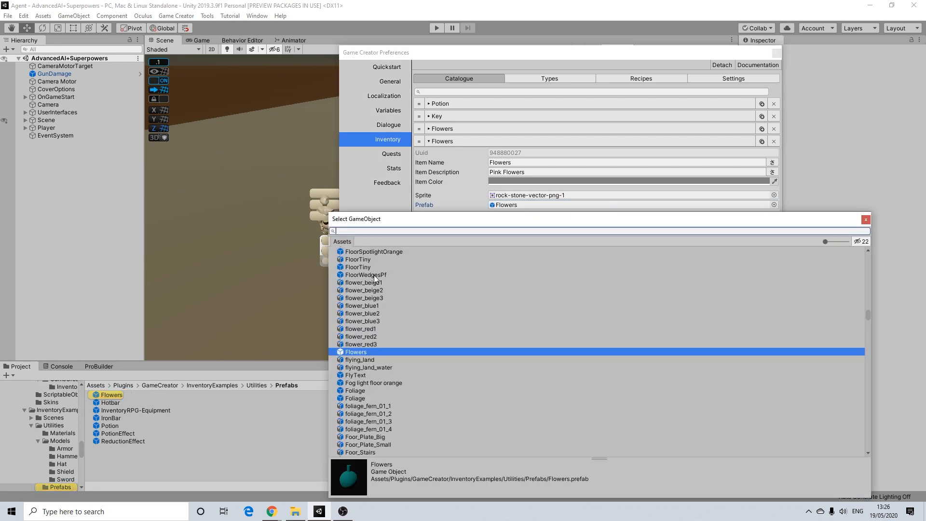
{"action": "scroll", "coordinate": [374, 275], "scroll_direction": "up", "scroll_amount": 3}
{"action": "left_click", "coordinate": [866, 219]}
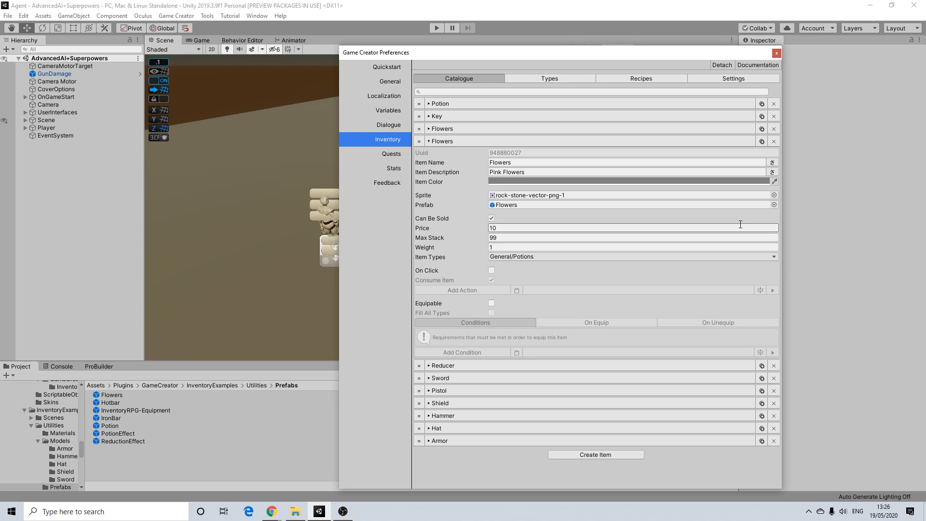
{"action": "left_click", "coordinate": [774, 204]}
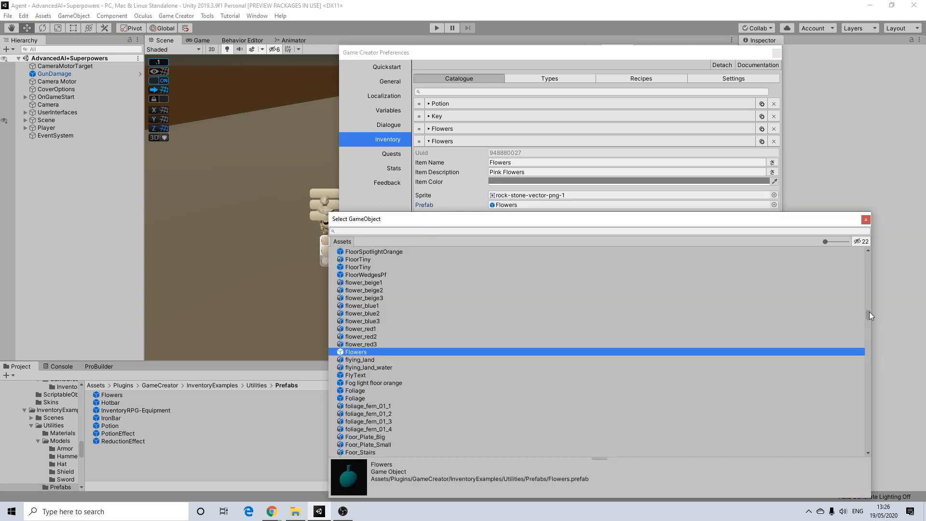
{"action": "left_click_drag", "start_coordinate": [869, 311], "coordinate": [869, 230]}
{"action": "left_click", "coordinate": [356, 252]}
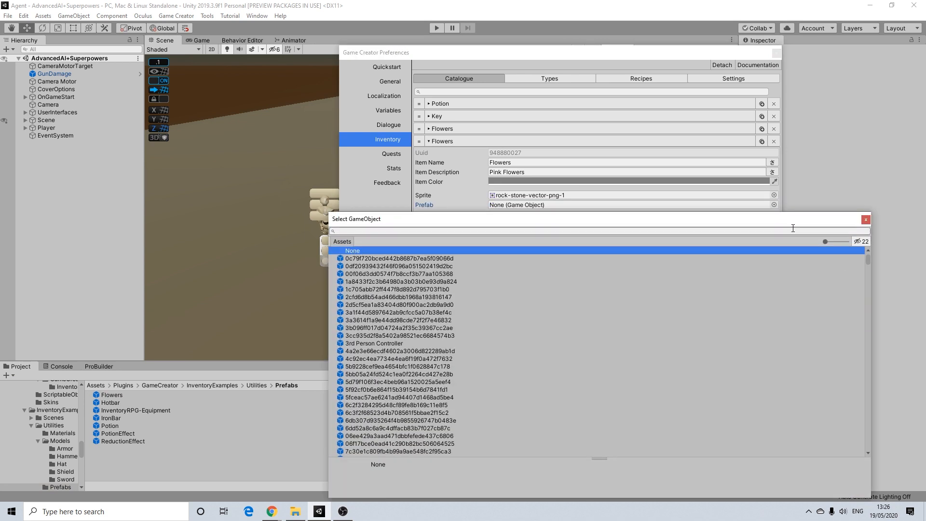
{"action": "left_click", "coordinate": [866, 219]}
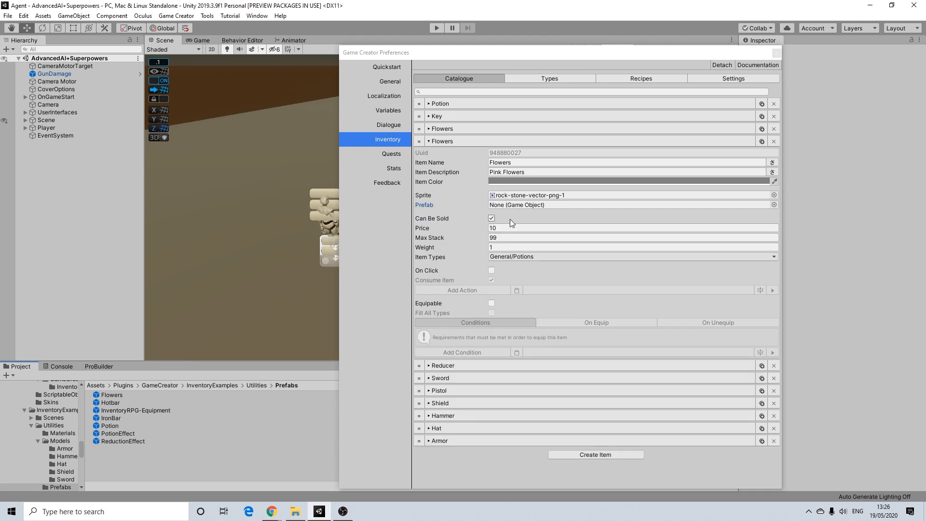
- Name the duplicated item Iron, set its description to Material, and collapse its entry
{"action": "left_click_drag", "start_coordinate": [533, 172], "coordinate": [482, 162]}
{"action": "type", "text": "Iron"}
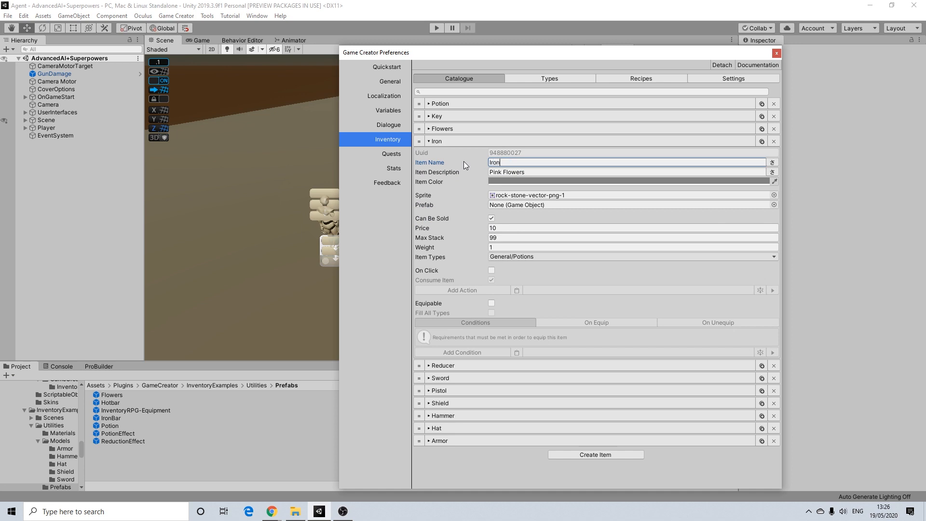
{"action": "left_click", "coordinate": [502, 174]}
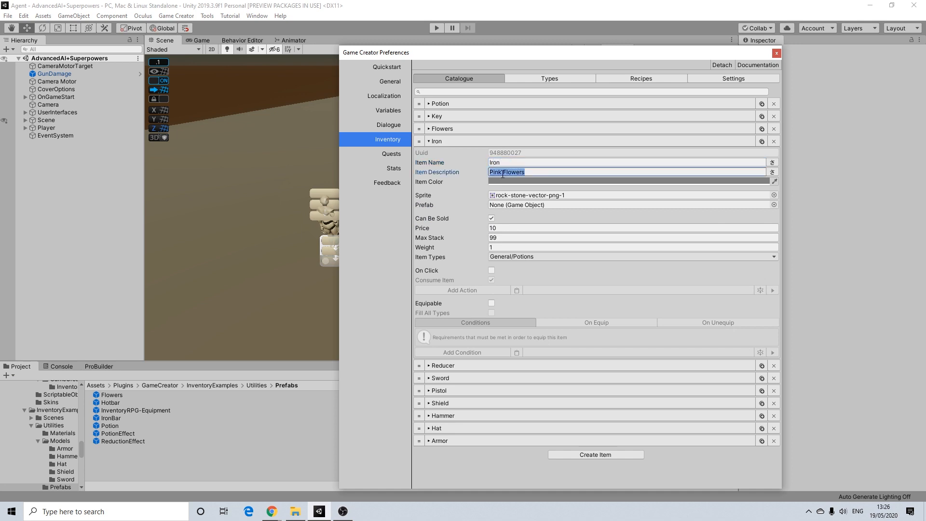
{"action": "type", "text": "Material"}
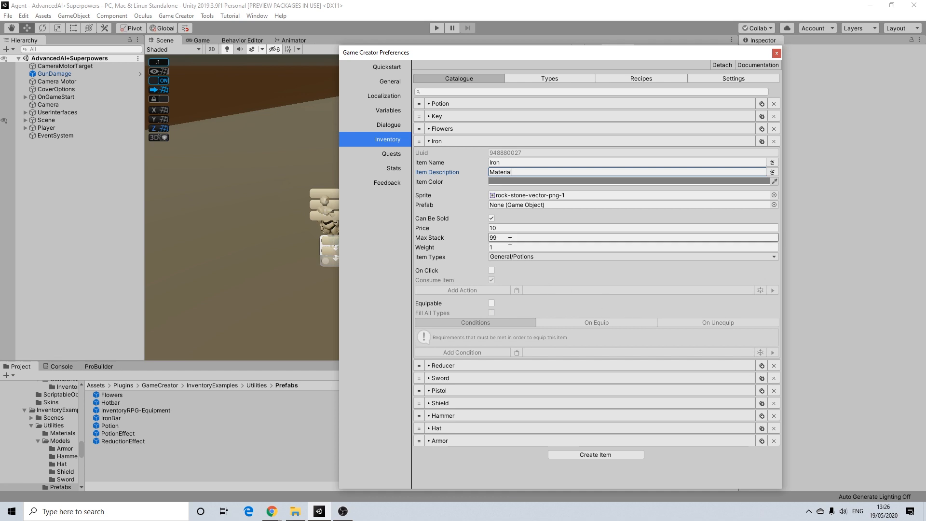
{"action": "left_click", "coordinate": [440, 142]}
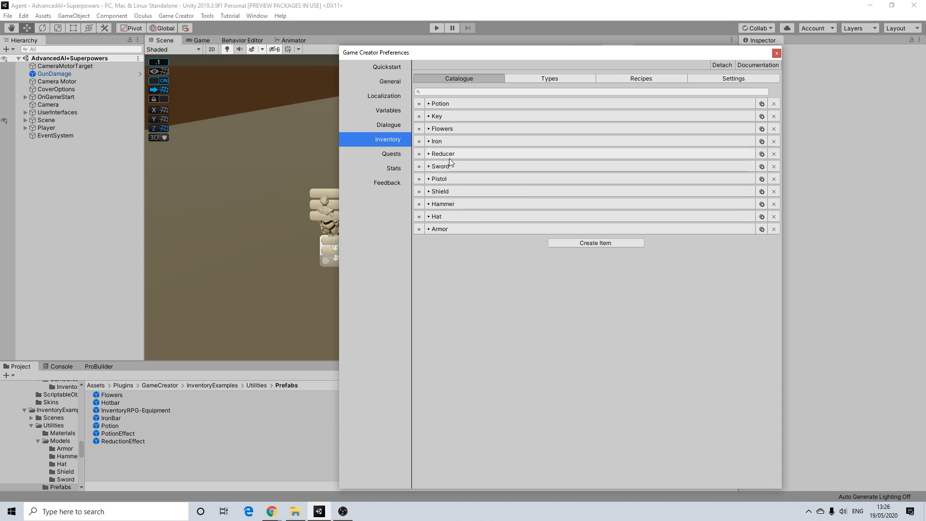
- Duplicate the Hammer item in the inventory catalogue and collapse the original's entry
{"action": "left_click", "coordinate": [449, 203]}
{"action": "left_click", "coordinate": [601, 233]}
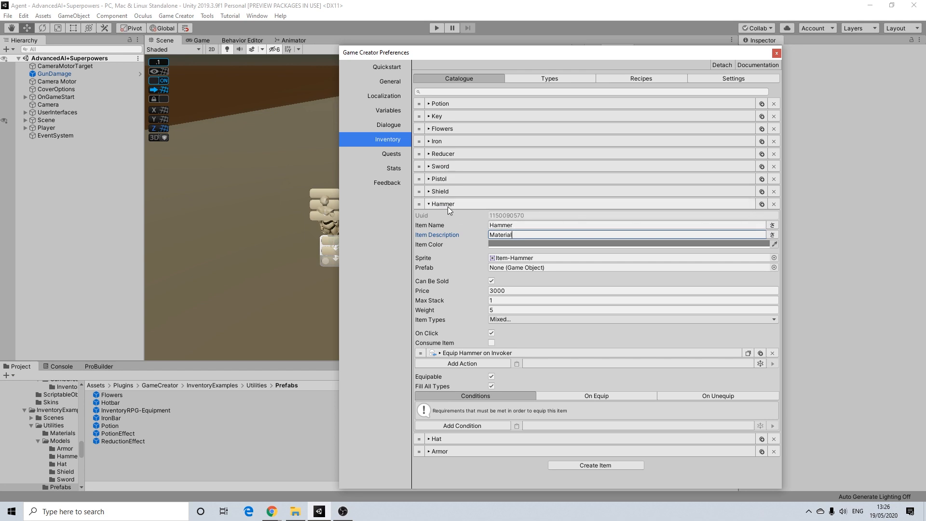
{"action": "left_click", "coordinate": [440, 142]}
{"action": "left_click", "coordinate": [441, 142]}
{"action": "left_click", "coordinate": [762, 204]}
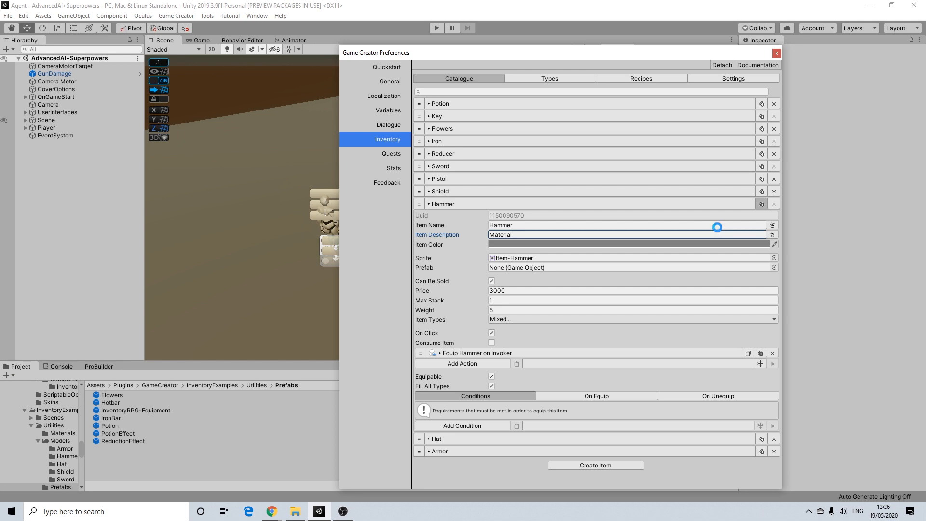
{"action": "left_click", "coordinate": [450, 203]}
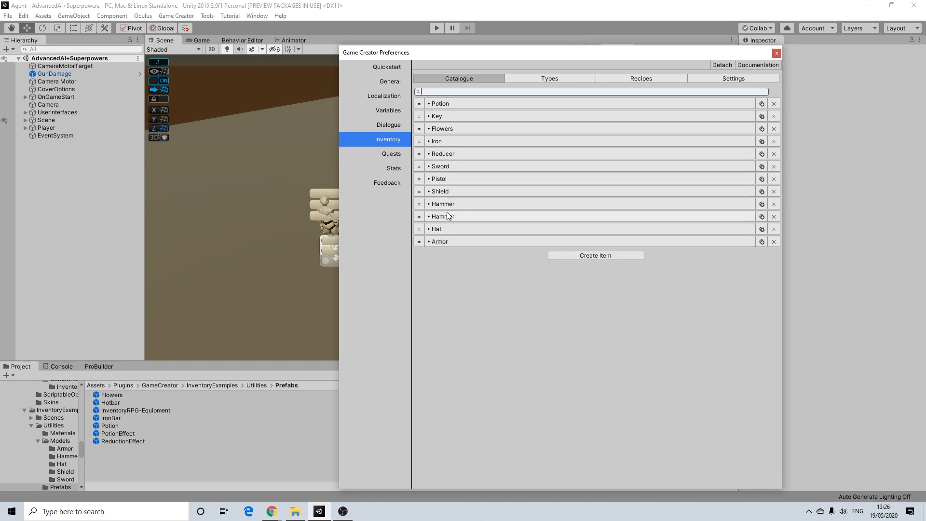
- Name the duplicated Hammer item PickAxe and set its description to "Used to gather resources"
{"action": "left_click", "coordinate": [449, 216]}
{"action": "left_click", "coordinate": [493, 237]}
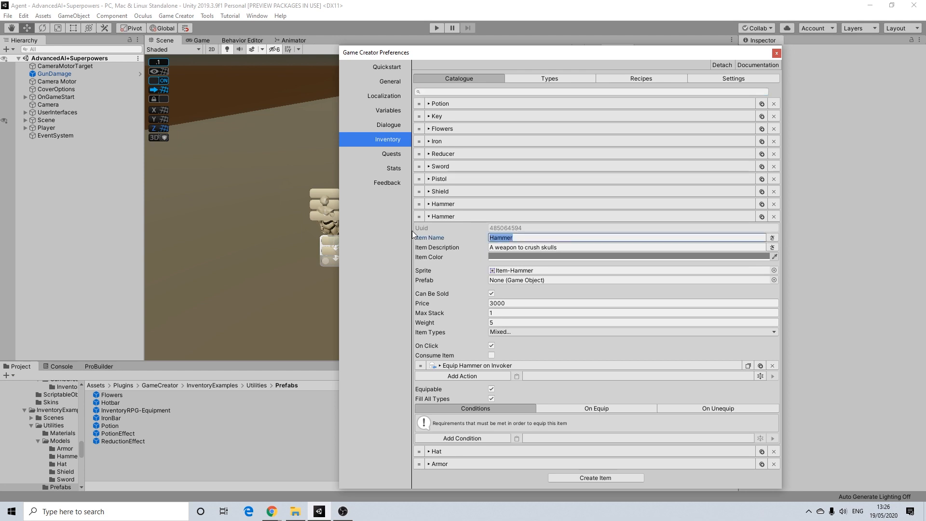
{"action": "type", "text": "PickAxe"}
{"action": "key", "text": "Tab"}
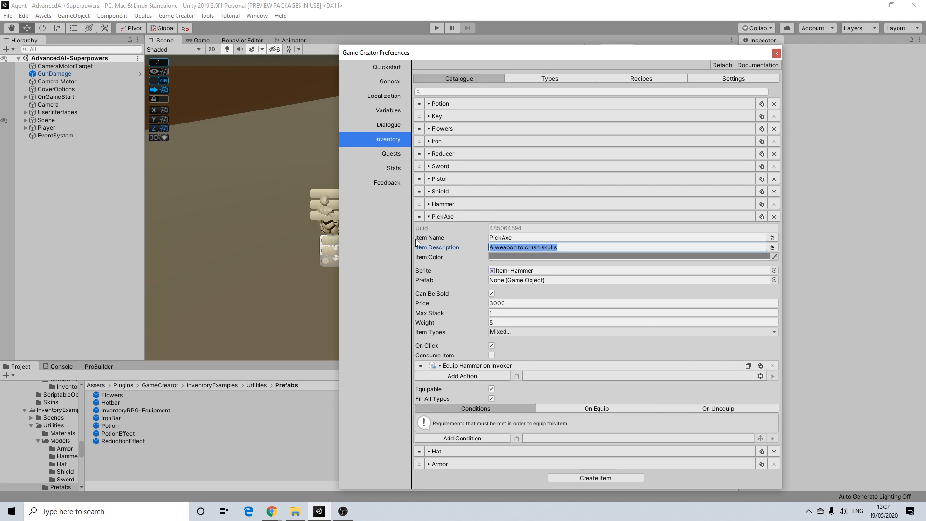
{"action": "type", "text": "Used to gather"}
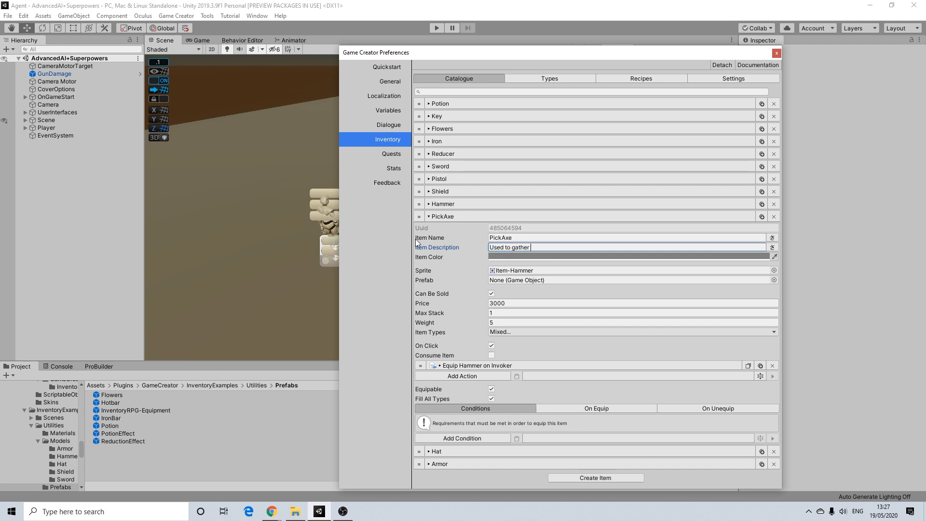
{"action": "type", "text": " resources"}
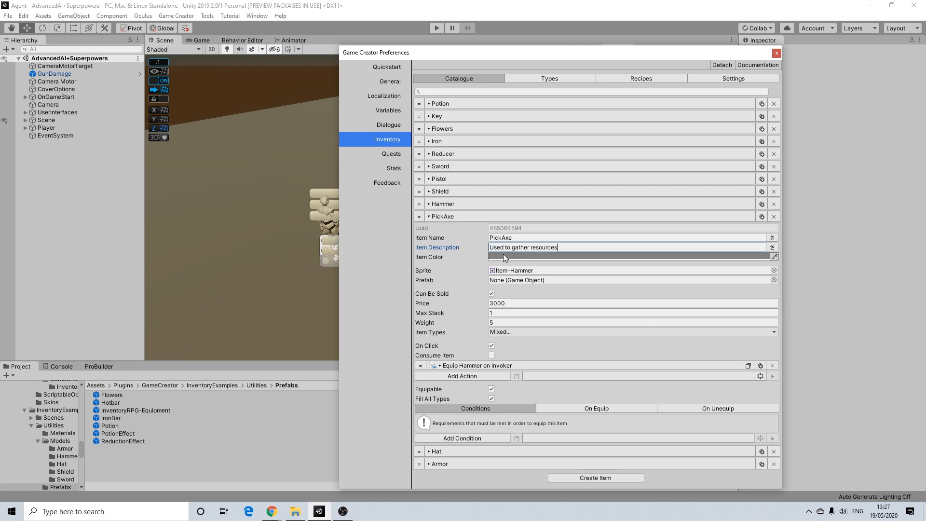
- Replace the PickAxe item's sprite with the pickaxe image from the Animation folder
{"action": "scroll", "coordinate": [62, 406], "scroll_direction": "up", "scroll_amount": 15}
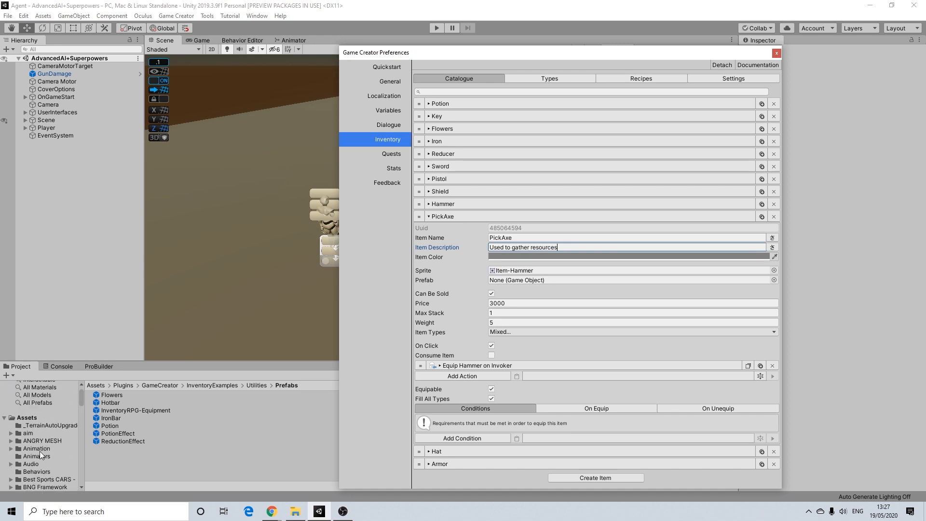
{"action": "left_click", "coordinate": [38, 448]}
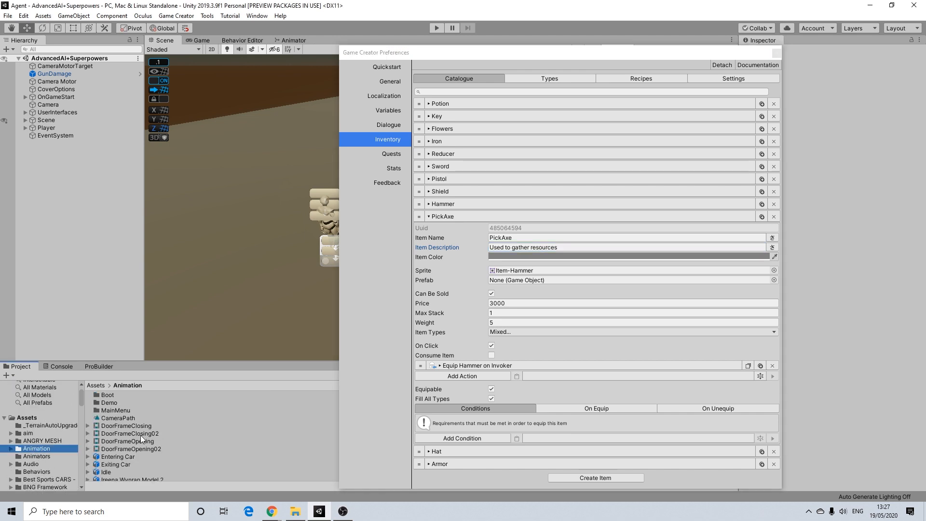
{"action": "left_click_drag", "start_coordinate": [446, 365], "coordinate": [518, 273]}
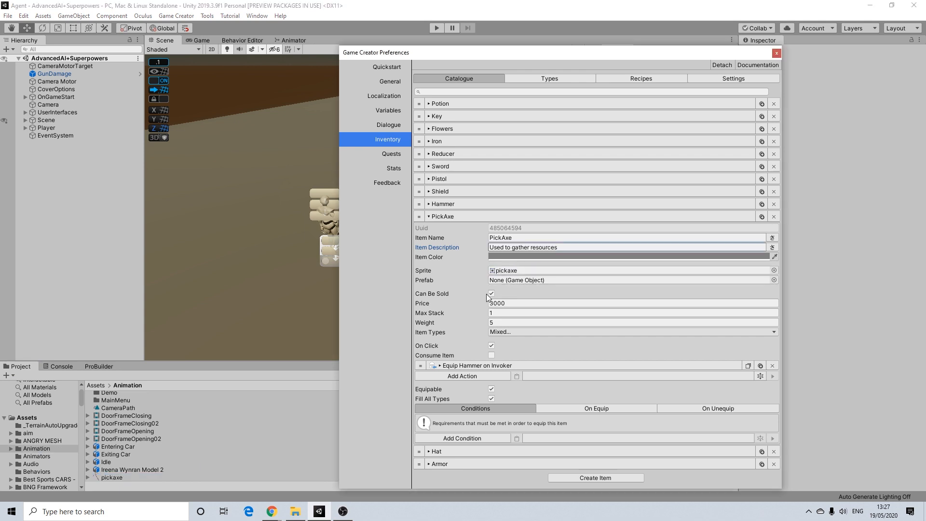
- Set the PickAxe item's price to 0 and check its assigned item types
{"action": "left_click", "coordinate": [443, 303]}
{"action": "type", "text": "0"}
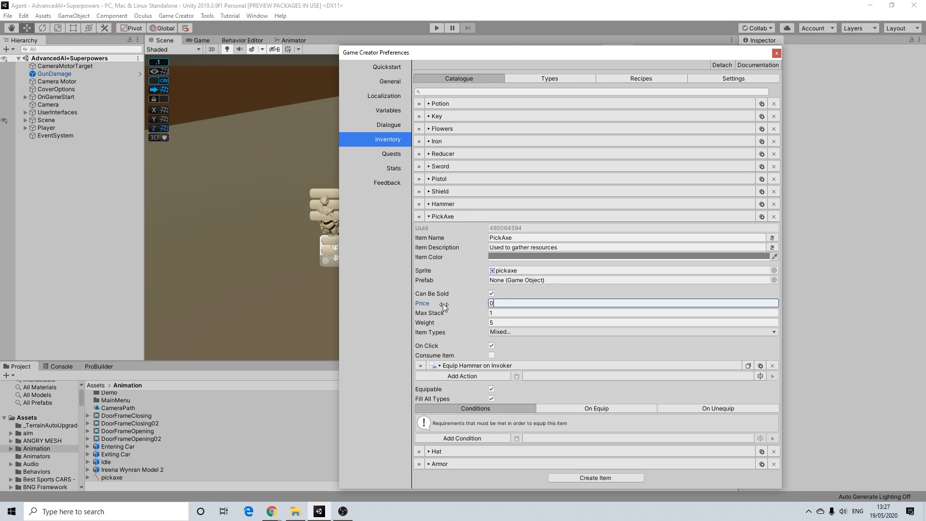
{"action": "left_click", "coordinate": [507, 322]}
{"action": "left_click", "coordinate": [504, 313]}
{"action": "left_click", "coordinate": [505, 330]}
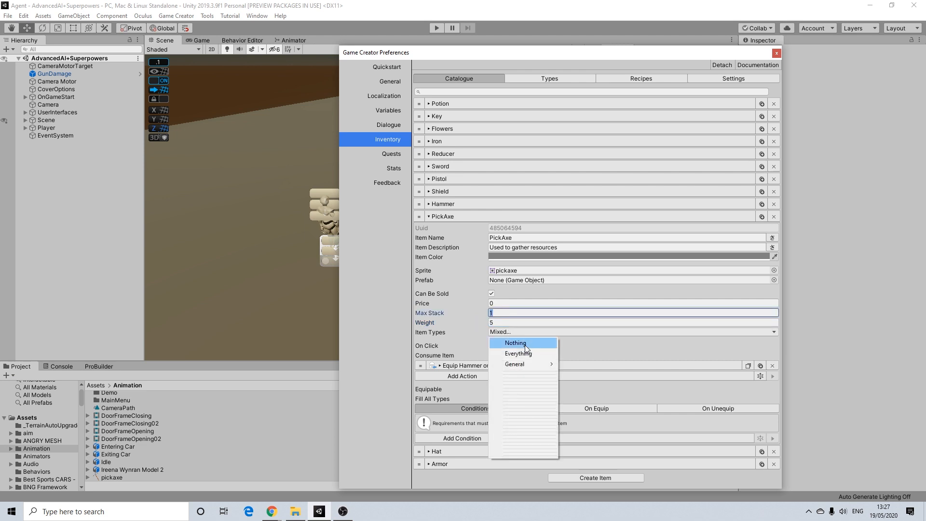
{"action": "mouse_move", "coordinate": [538, 365]}
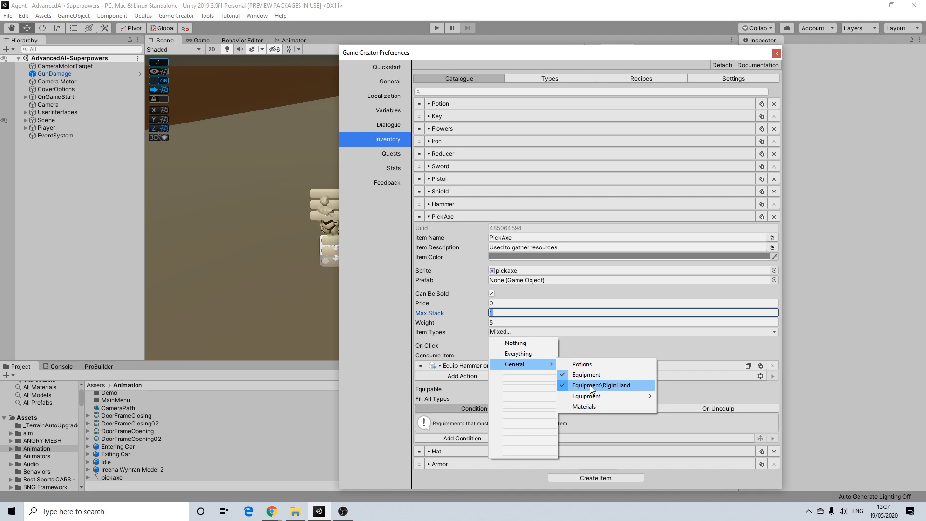
{"action": "left_click", "coordinate": [534, 296]}
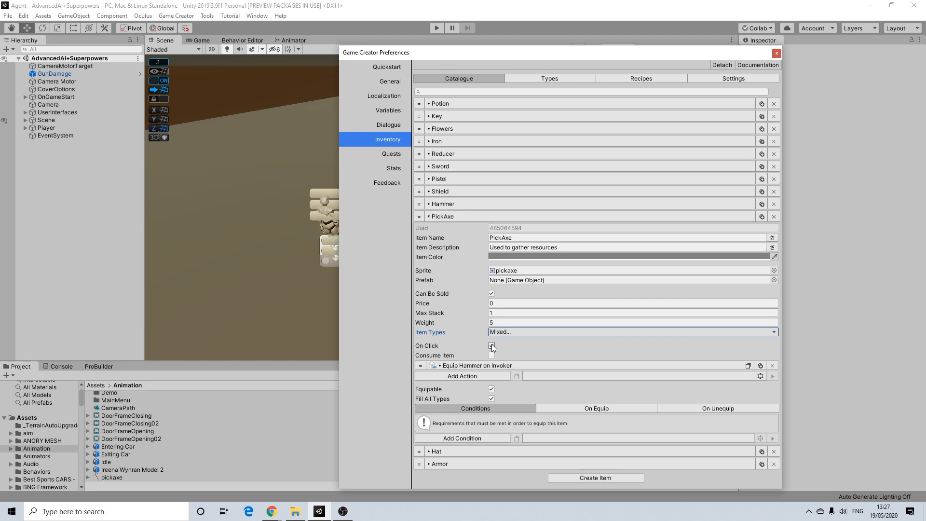
- Change the item in the PickAxe's on-click equip action from Hammer to PickAxe
{"action": "left_click", "coordinate": [468, 369]}
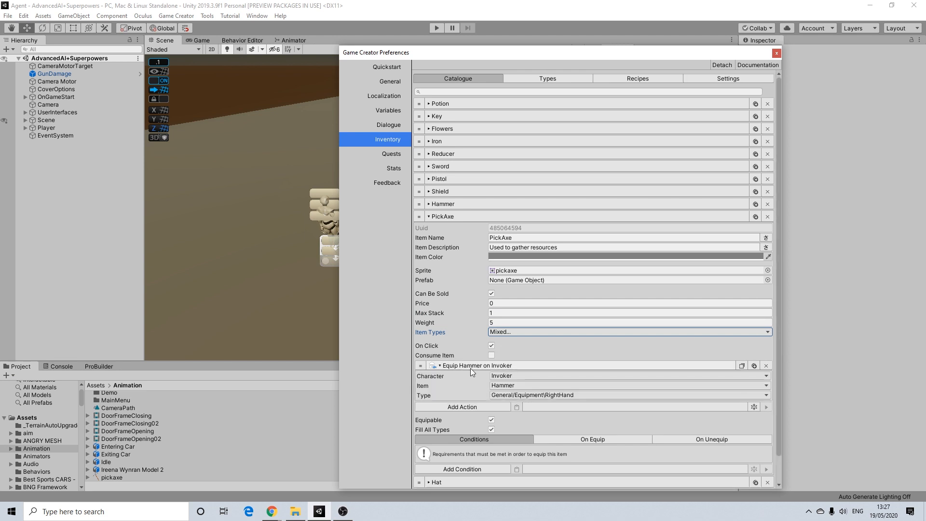
{"action": "left_click", "coordinate": [508, 386]}
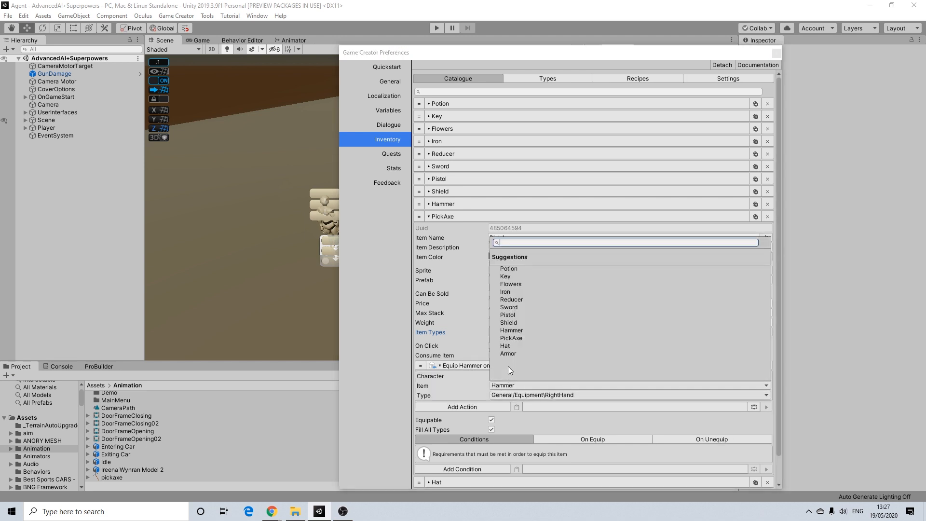
{"action": "left_click", "coordinate": [512, 338]}
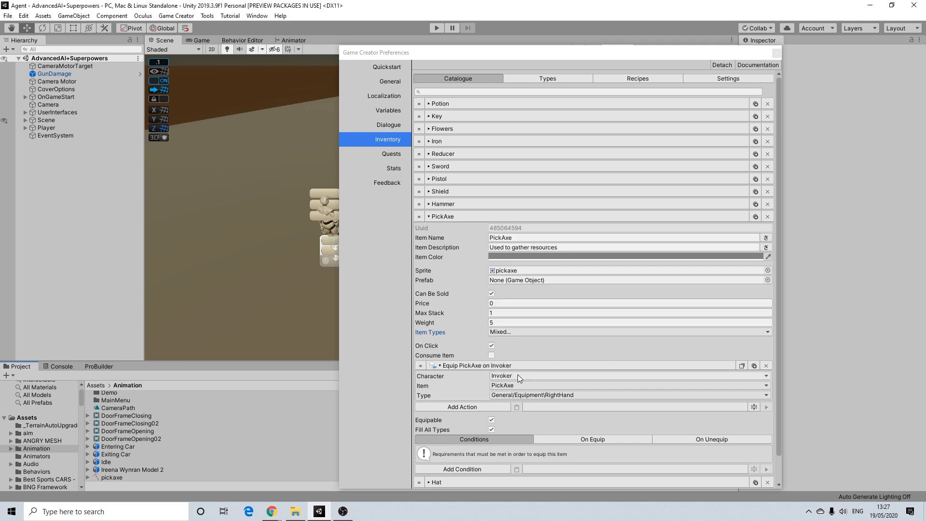
- Set the game object attached to the right hand when the PickAxe is equipped to VillagerPickaxe
{"action": "scroll", "coordinate": [518, 374], "scroll_direction": "down", "scroll_amount": 1}
{"action": "left_click", "coordinate": [570, 407]}
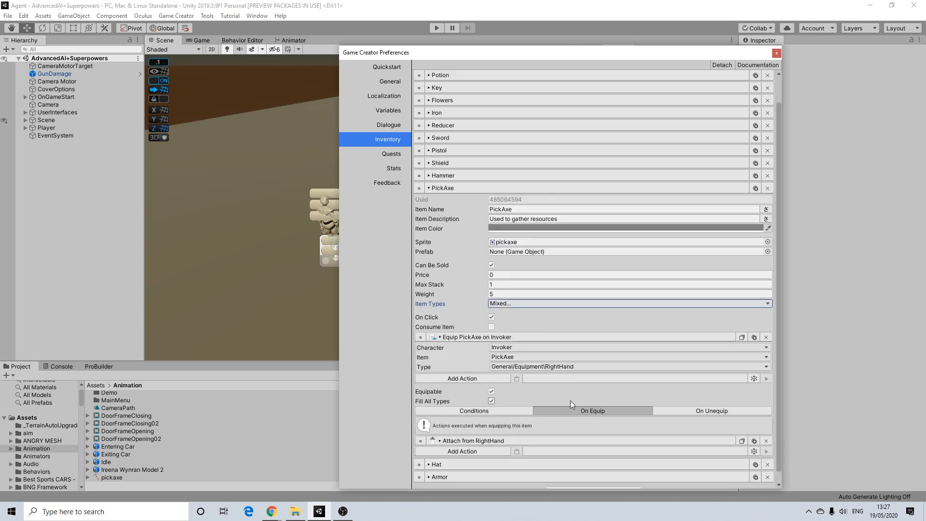
{"action": "left_click", "coordinate": [511, 441]}
{"action": "scroll", "coordinate": [515, 419], "scroll_direction": "down", "scroll_amount": 3}
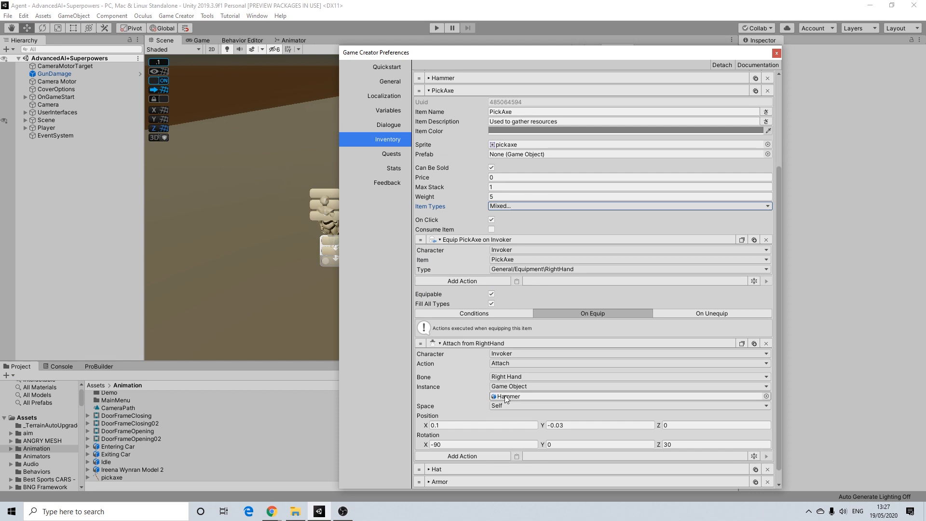
{"action": "left_click", "coordinate": [767, 396]}
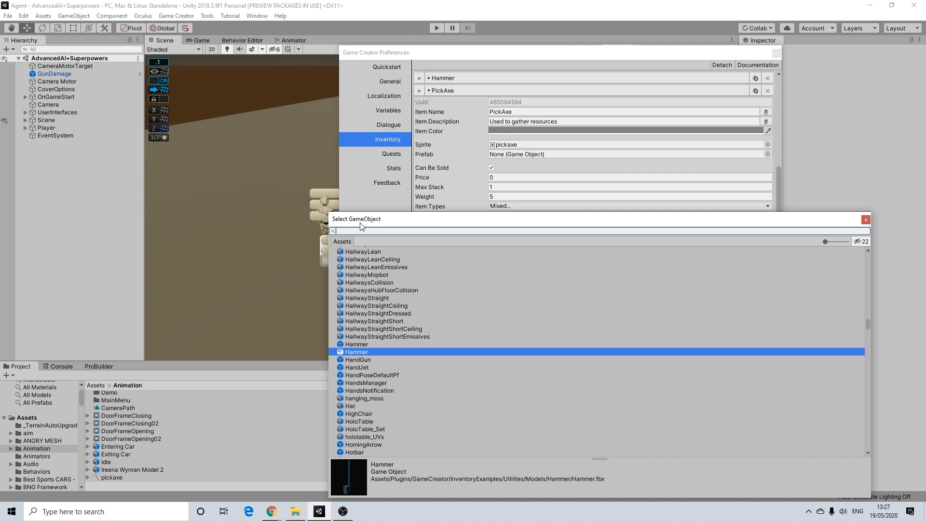
{"action": "type", "text": "pick"}
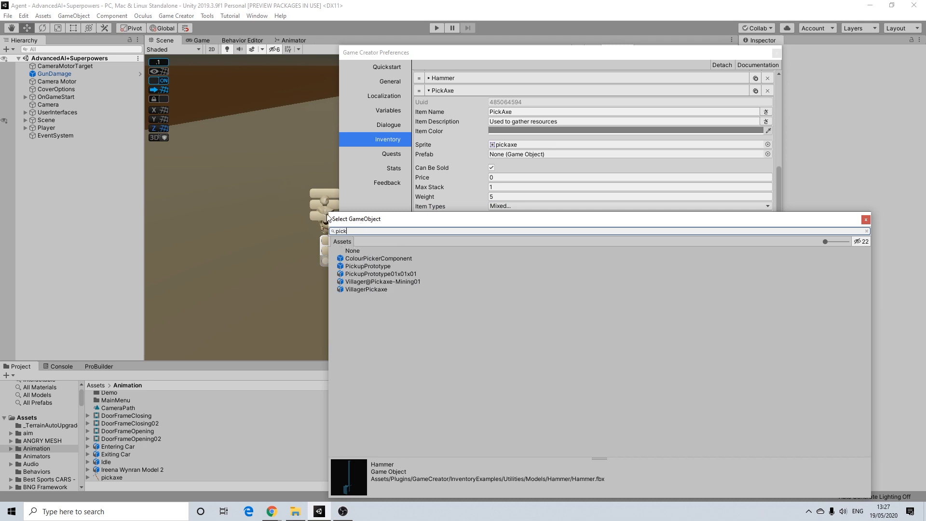
{"action": "left_click", "coordinate": [376, 290]}
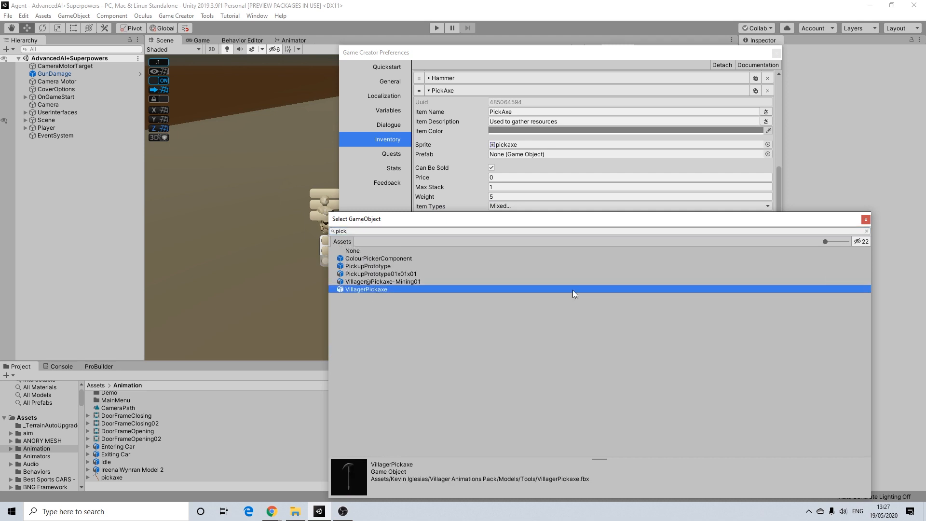
{"action": "left_click", "coordinate": [866, 219]}
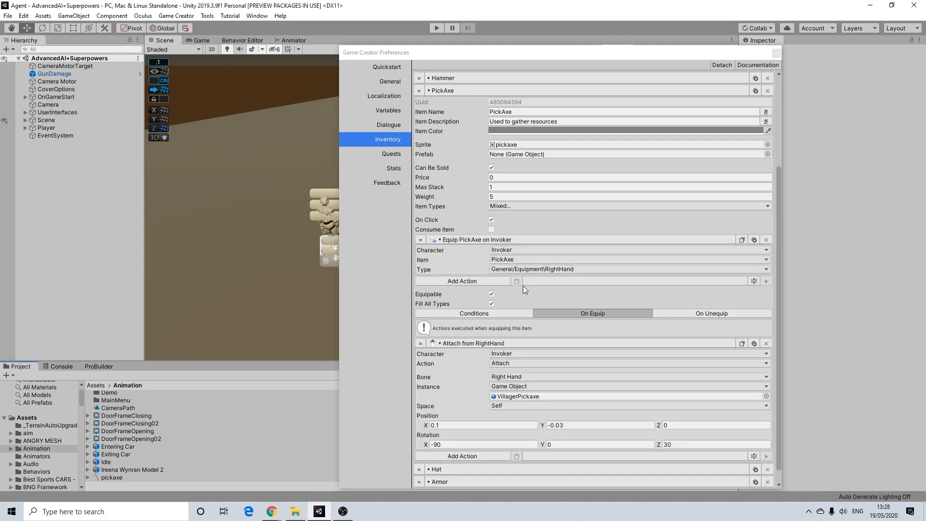
- Set the X rotation of the PickAxe's right-hand attach action to 90
{"action": "scroll", "coordinate": [506, 359], "scroll_direction": "down", "scroll_amount": 1}
{"action": "left_click", "coordinate": [448, 429]}
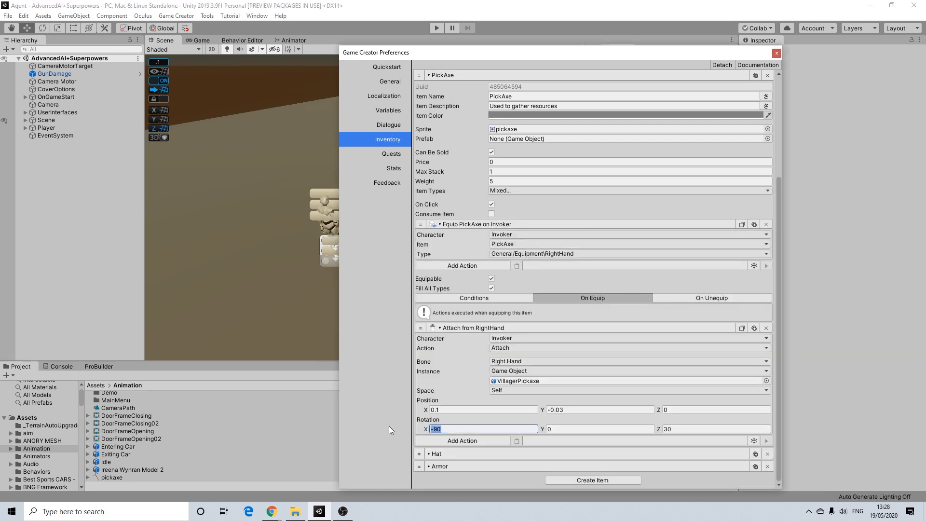
{"action": "type", "text": "9"}
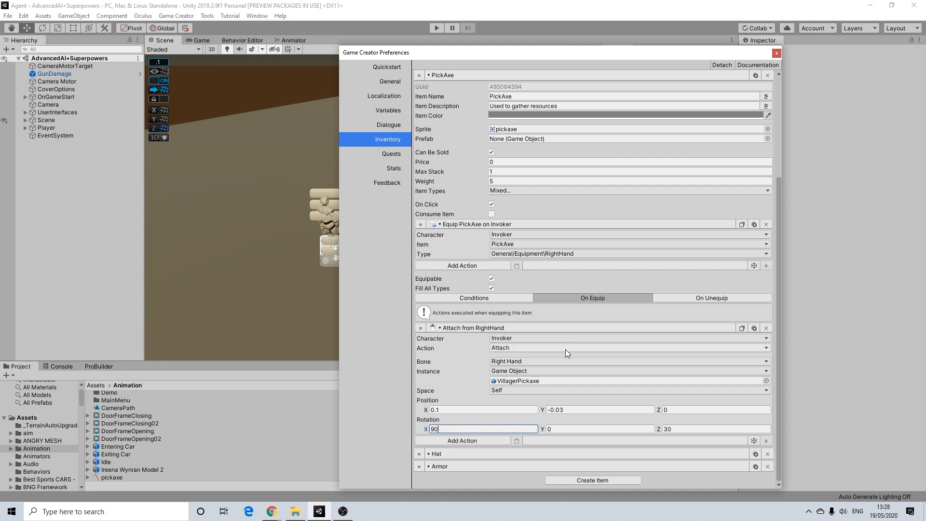
- Review the PickAxe's unequip actions, equip actions and conditions, collapse its entry, and close the preferences
{"action": "left_click", "coordinate": [687, 299]}
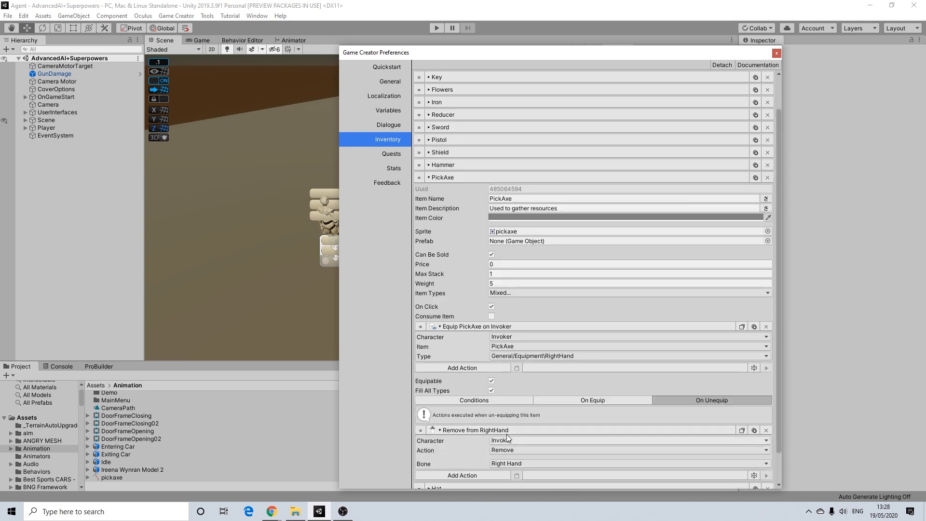
{"action": "left_click", "coordinate": [580, 400]}
{"action": "scroll", "coordinate": [577, 400], "scroll_direction": "down", "scroll_amount": 3}
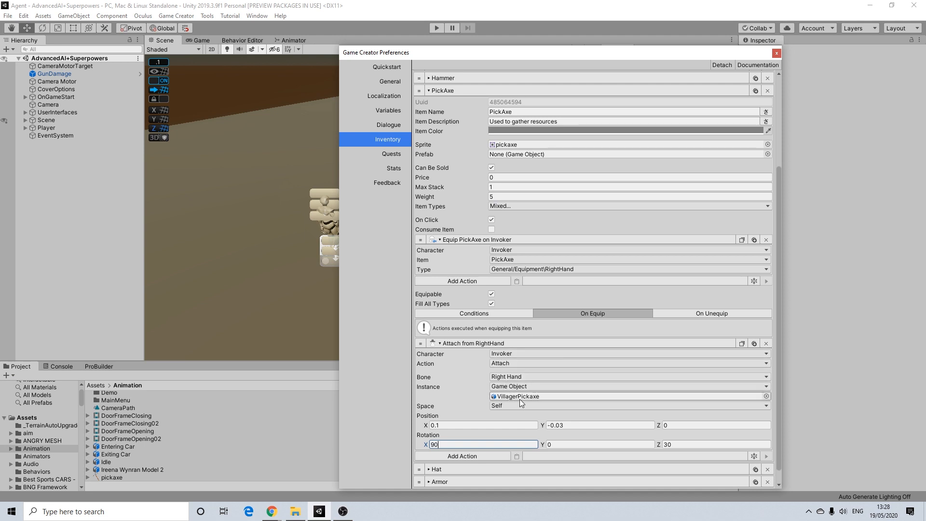
{"action": "left_click", "coordinate": [476, 314]}
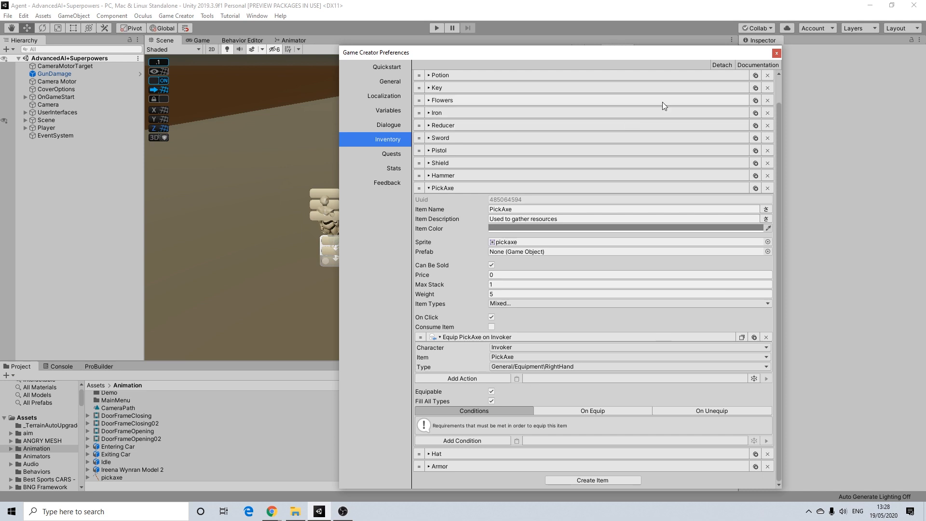
{"action": "left_click", "coordinate": [461, 189]}
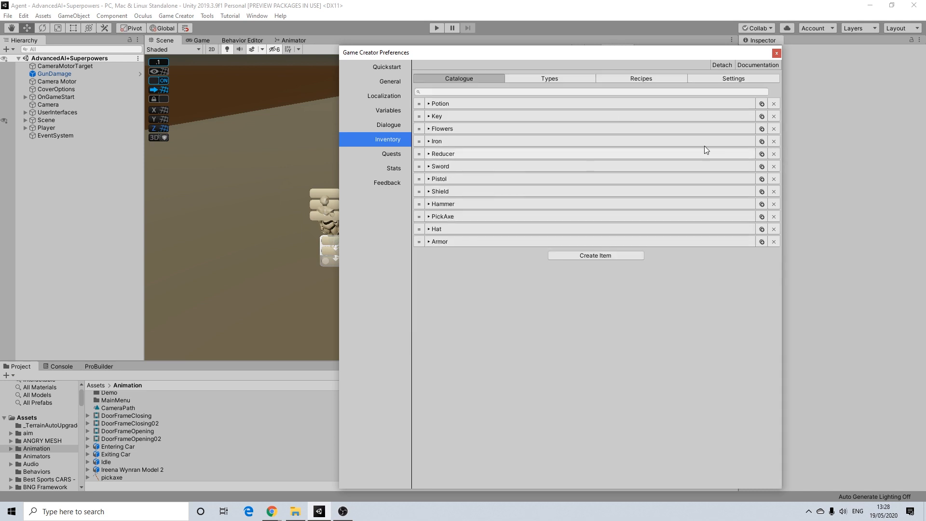
{"action": "left_click", "coordinate": [777, 52]}
- Create an empty game object in the scene and add a Trigger component to it
{"action": "right_click", "coordinate": [65, 159]}
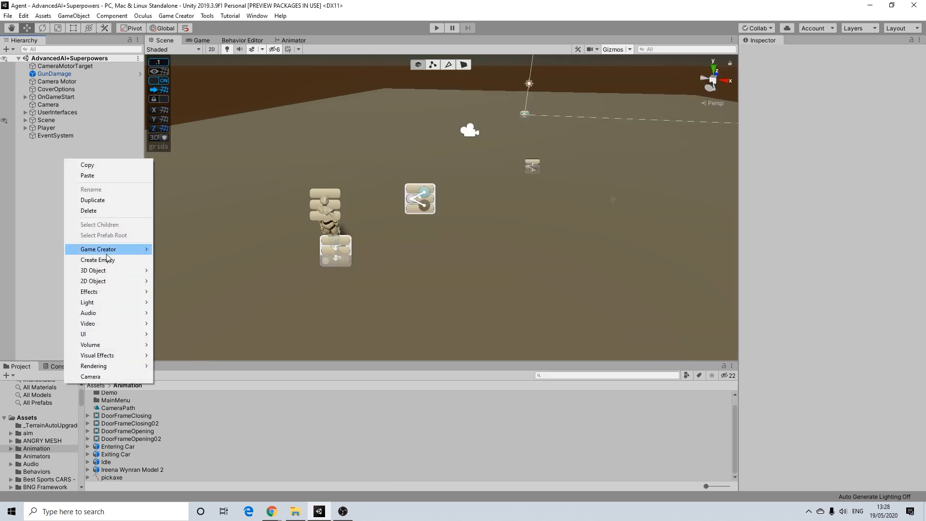
{"action": "left_click", "coordinate": [101, 260]}
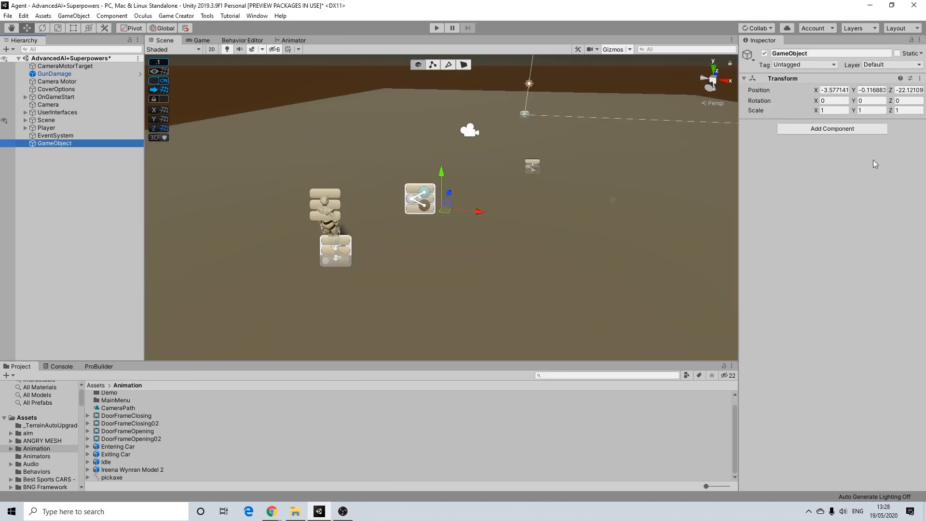
{"action": "left_click", "coordinate": [830, 132]}
{"action": "type", "text": "trigger"}
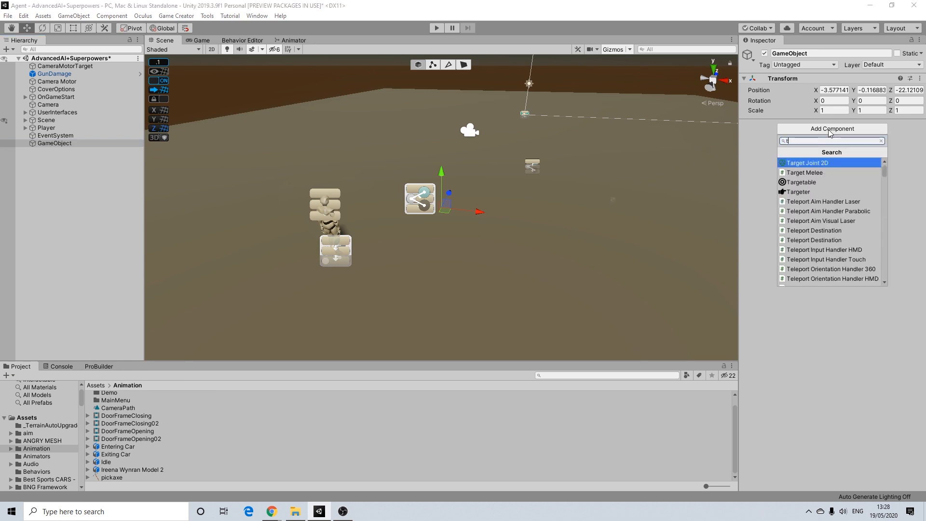
{"action": "key", "text": "Return"}
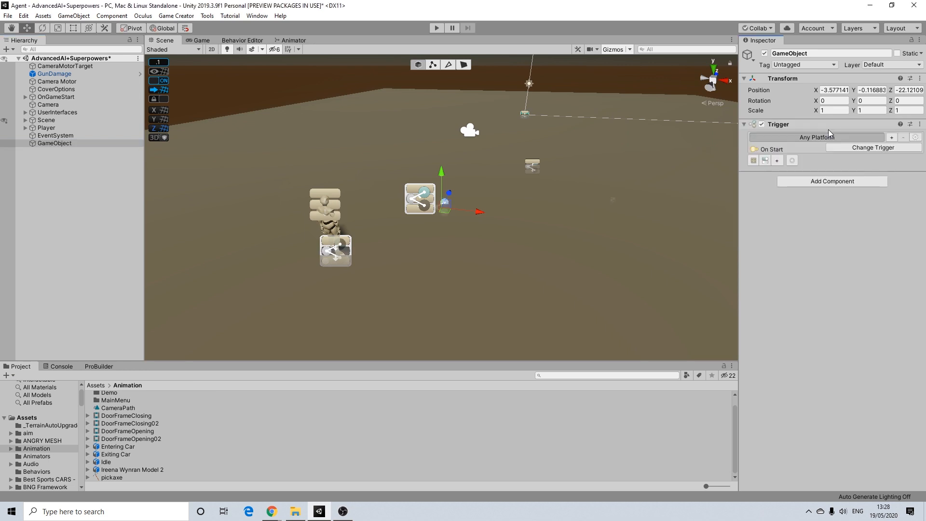
- Add an empty Actions slot to the trigger and an Actions component to the same game object
{"action": "left_click", "coordinate": [777, 161]}
{"action": "left_click", "coordinate": [799, 192]}
{"action": "type", "text": "actions"}
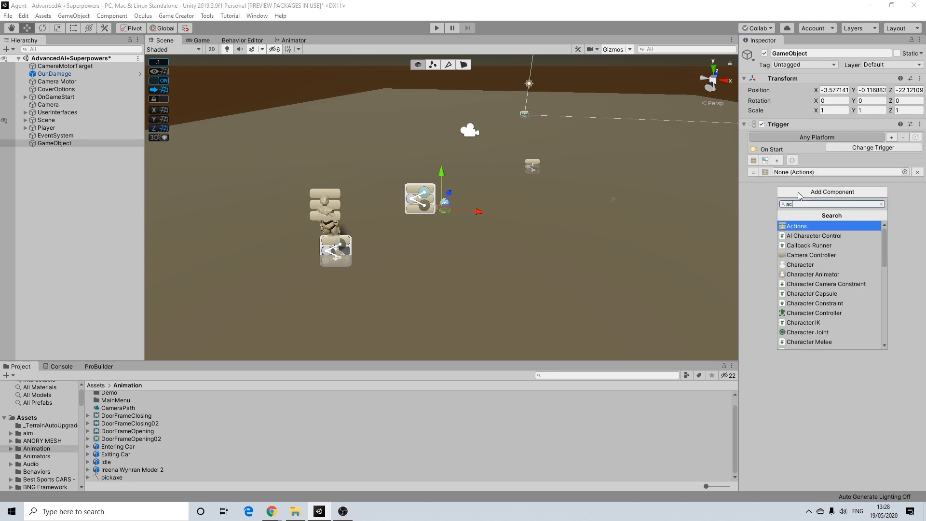
{"action": "key", "text": "Return"}
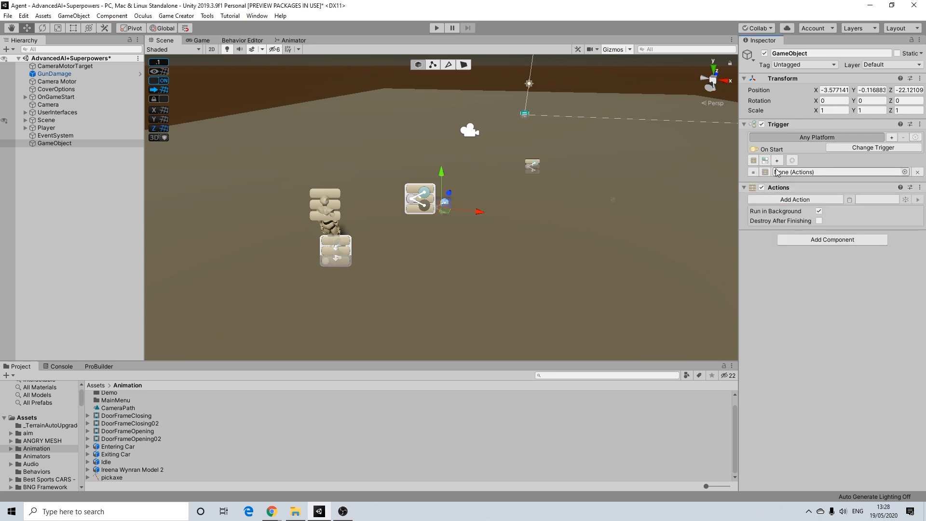
- Add an Item action that adds 1 PickAxe, and assign the object's Actions component to the trigger's empty slot
{"action": "left_click", "coordinate": [798, 200]}
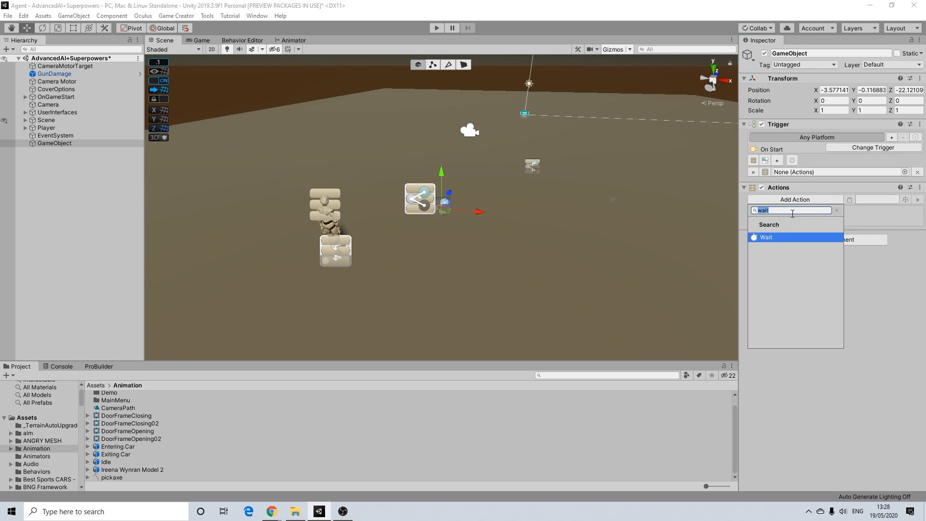
{"action": "type", "text": "item"}
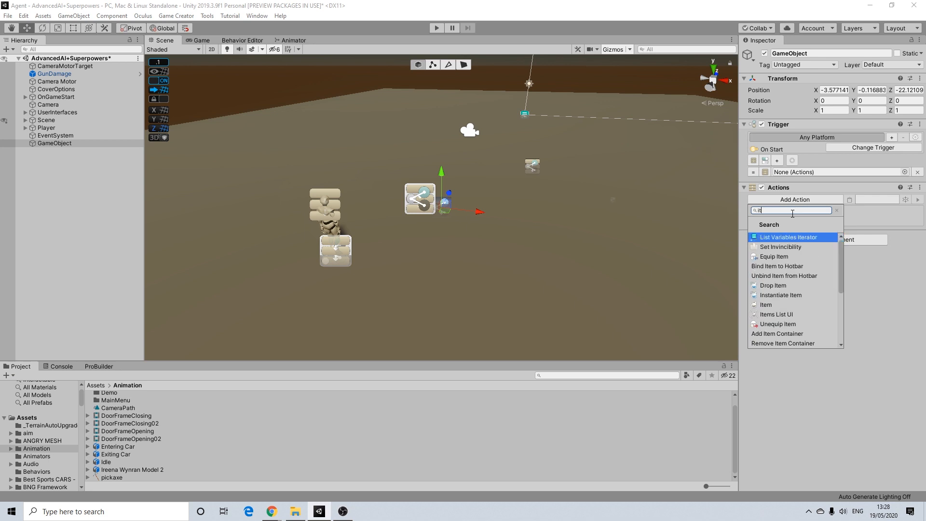
{"action": "left_click", "coordinate": [769, 286]}
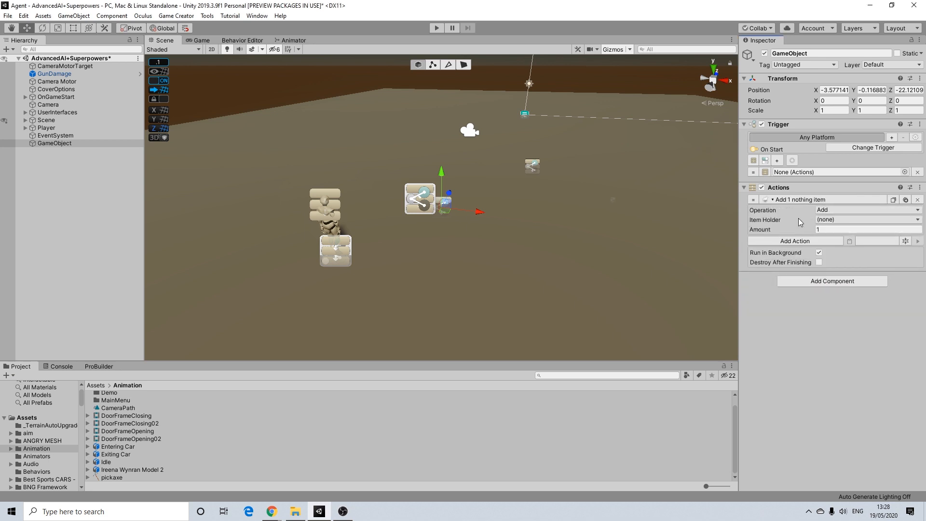
{"action": "left_click", "coordinate": [850, 219]}
{"action": "left_click", "coordinate": [839, 327]}
{"action": "left_click_drag", "start_coordinate": [784, 188], "coordinate": [801, 172]}
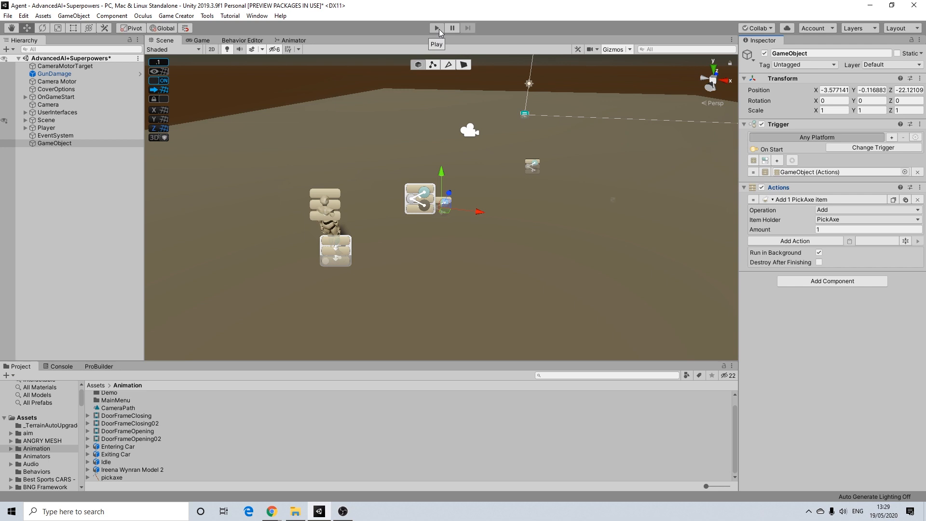
- Run the game, check the in-game inventory for the PickAxe item, resume play, and stop the test
{"action": "left_click", "coordinate": [439, 29]}
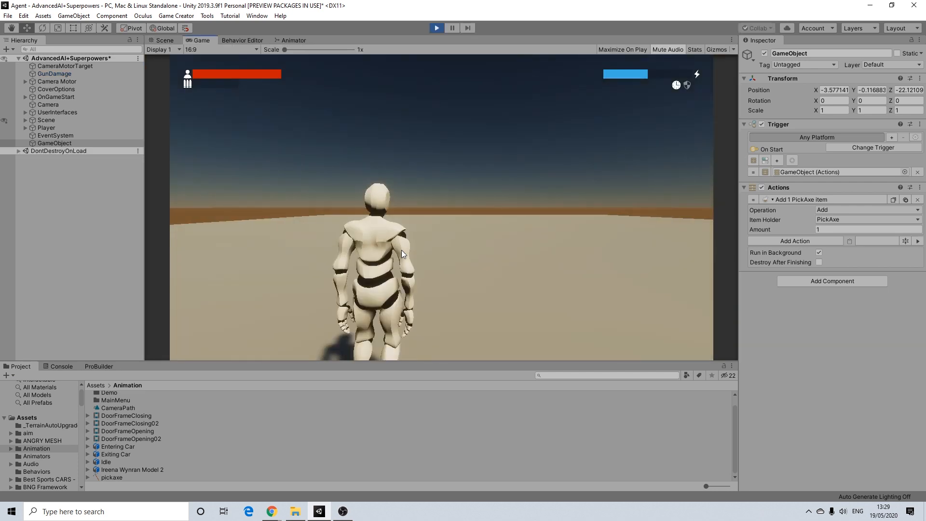
{"action": "key", "text": "Escape"}
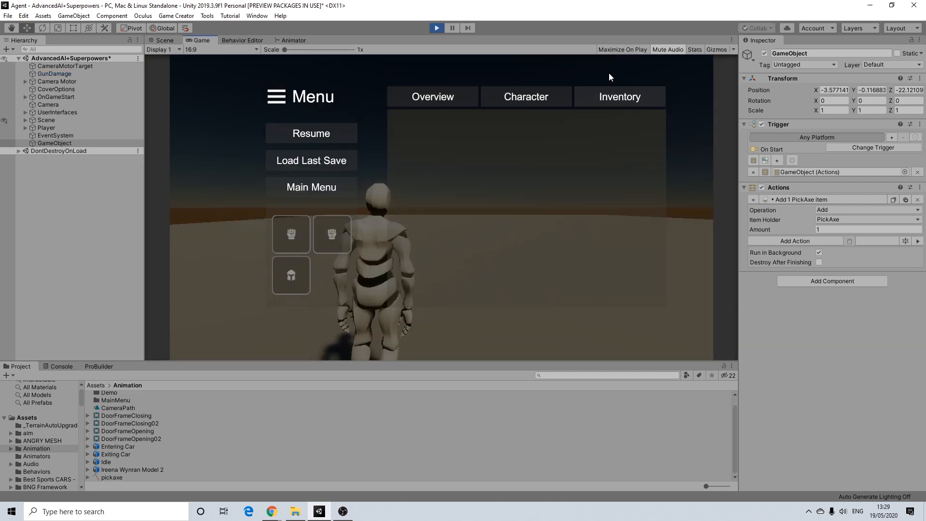
{"action": "left_click", "coordinate": [613, 94]}
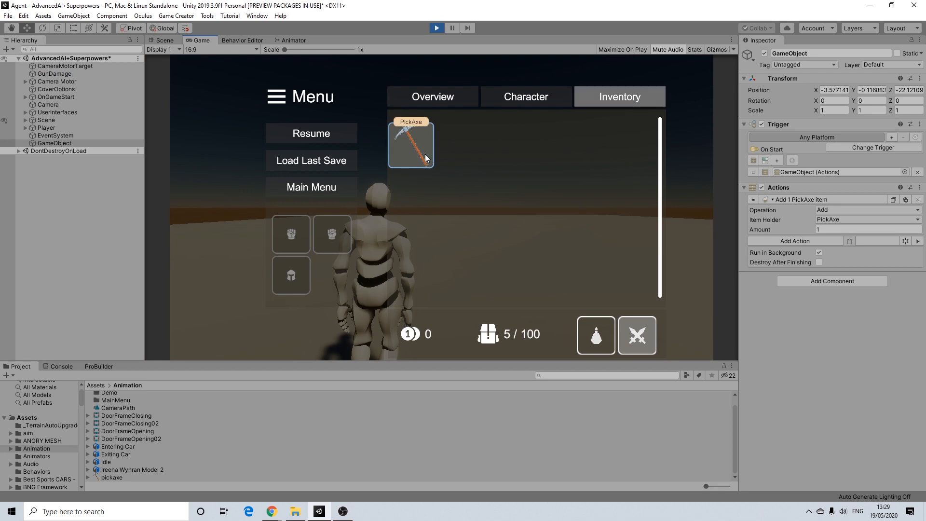
{"action": "left_click", "coordinate": [425, 155]}
{"action": "left_click", "coordinate": [310, 138]}
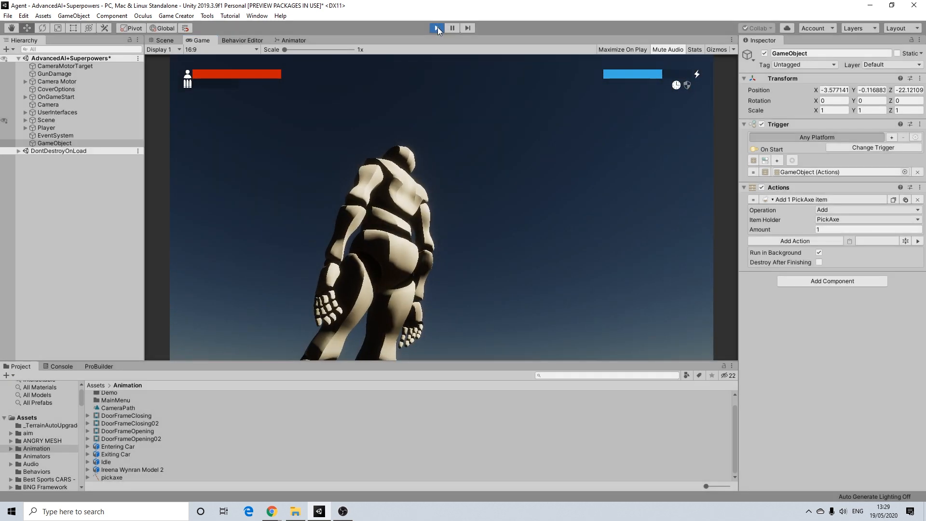
{"action": "left_click", "coordinate": [437, 27]}
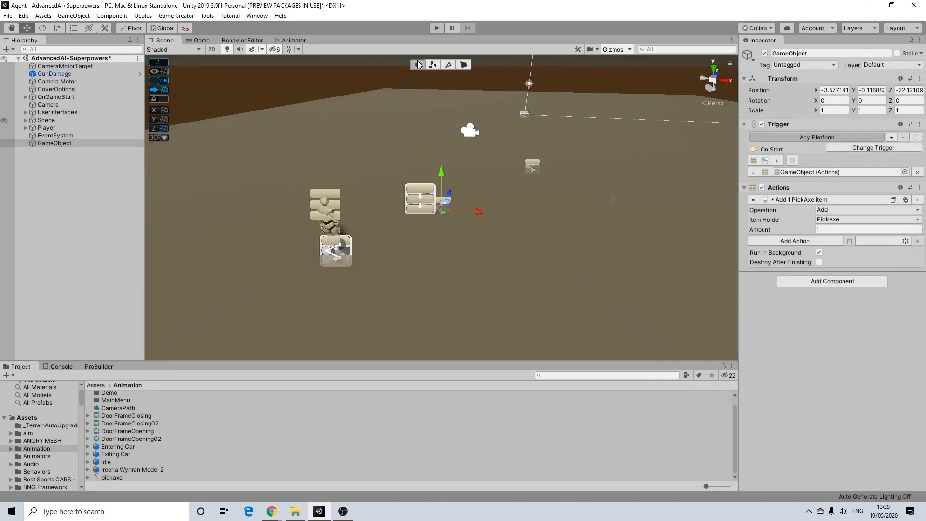
{"action": "scroll", "coordinate": [349, 187], "scroll_direction": "up", "scroll_amount": 2}
{"action": "middle_click_drag", "start_coordinate": [344, 187], "coordinate": [367, 191]}
{"action": "scroll", "coordinate": [368, 191], "scroll_direction": "up", "scroll_amount": 1}
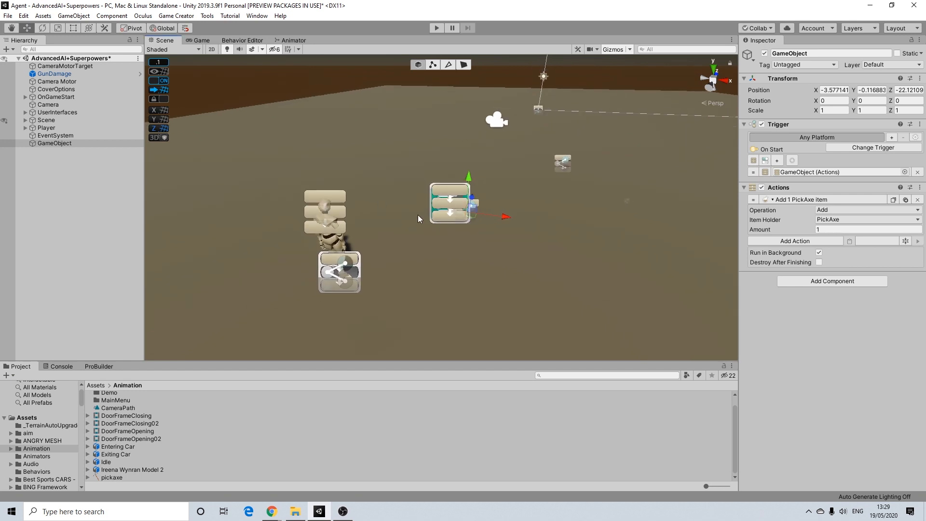
{"action": "scroll", "coordinate": [419, 216], "scroll_direction": "up", "scroll_amount": 1}
{"action": "middle_click_drag", "start_coordinate": [441, 234], "coordinate": [414, 234]}
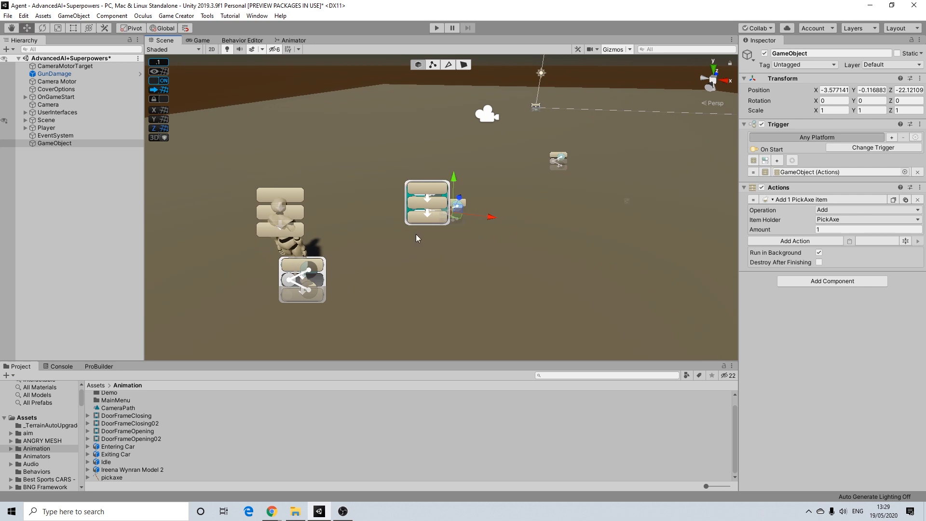
{"action": "left_click_drag", "start_coordinate": [404, 229], "coordinate": [375, 226], "text": "alt"}
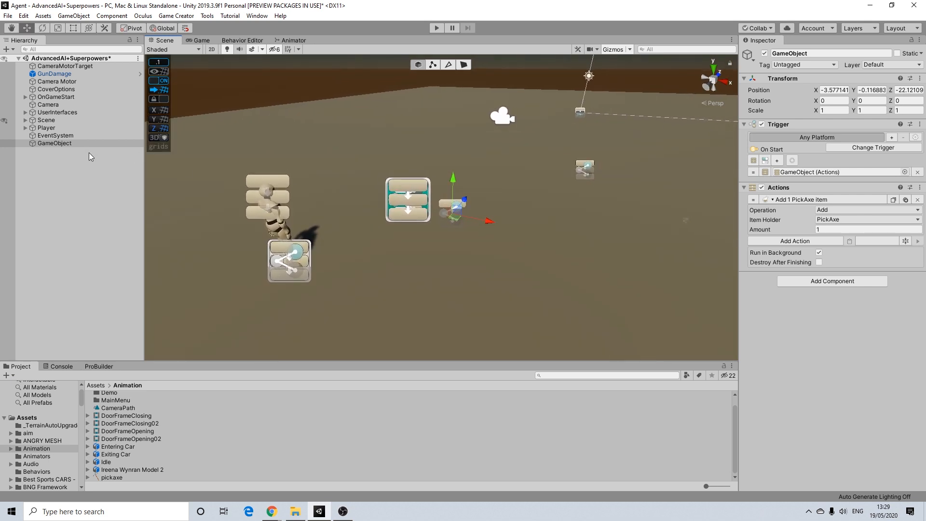
- Rename the trigger game object as PickAxeOnStart
{"action": "right_click", "coordinate": [56, 143]}
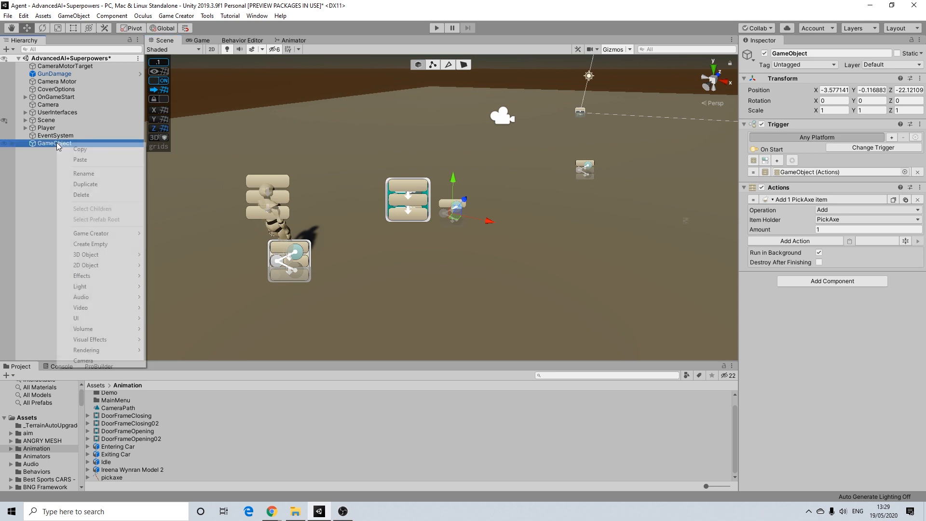
{"action": "left_click", "coordinate": [81, 172]}
{"action": "type", "text": "Pic"}
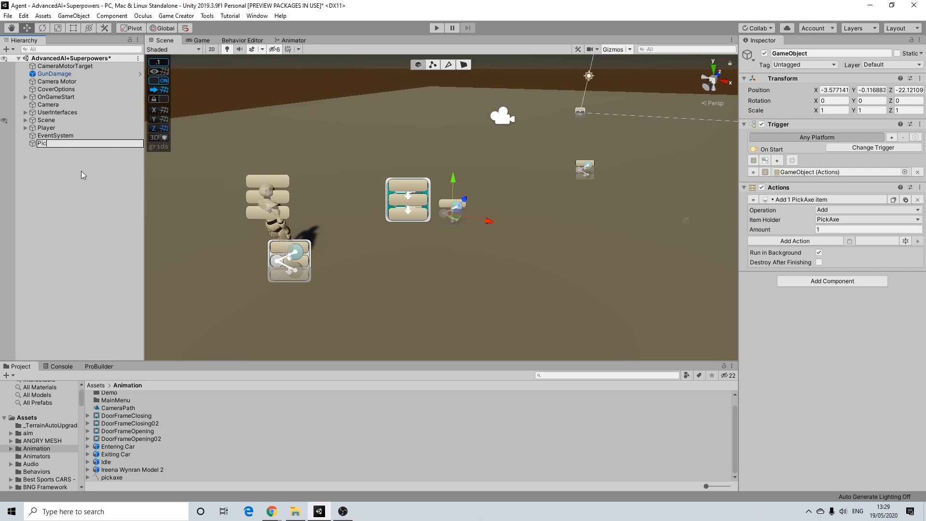
{"action": "type", "text": "kAxeOnStart"}
{"action": "key", "text": "Return"}
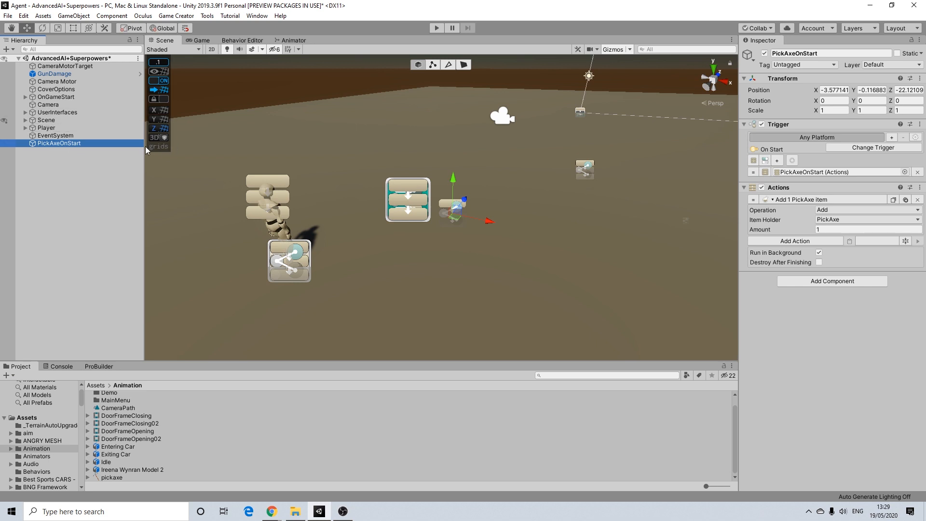
{"action": "scroll", "coordinate": [483, 261], "scroll_direction": "down", "scroll_amount": 2}
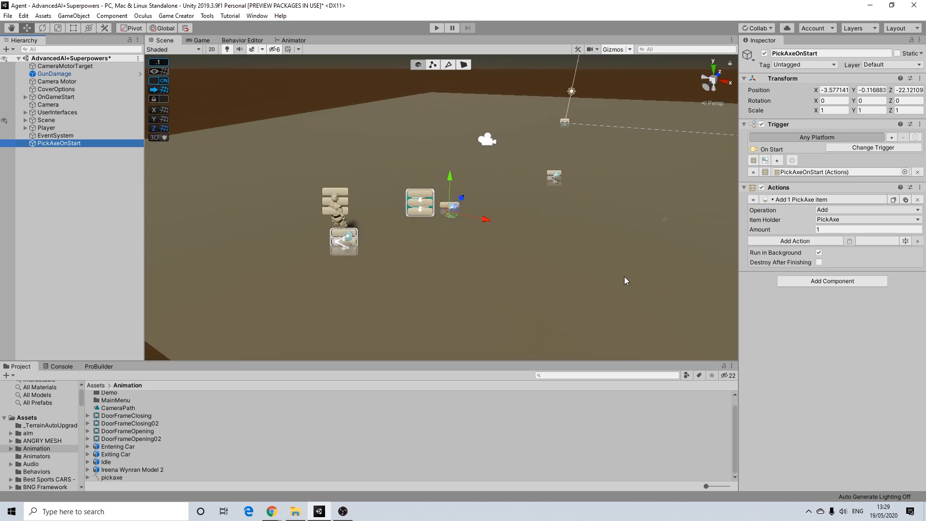
{"action": "scroll", "coordinate": [434, 289], "scroll_direction": "up", "scroll_amount": 2}
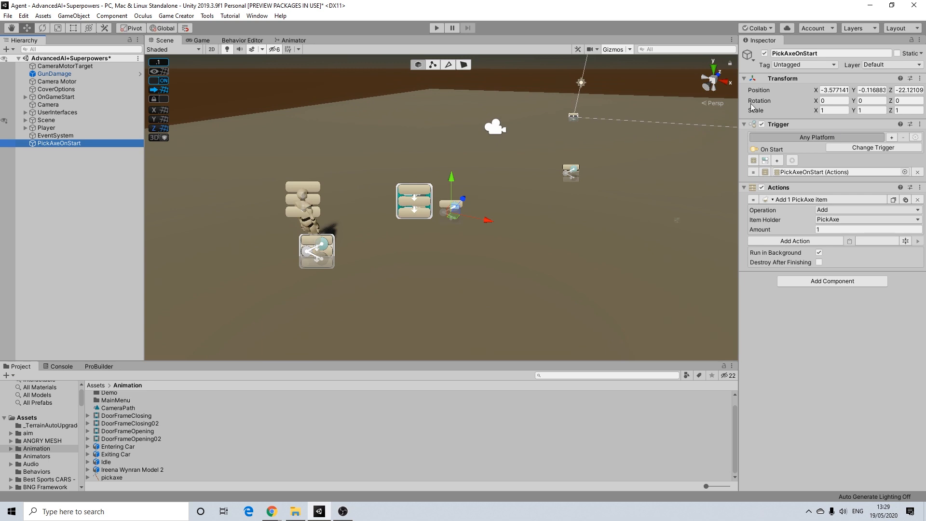
{"action": "left_click", "coordinate": [57, 156]}
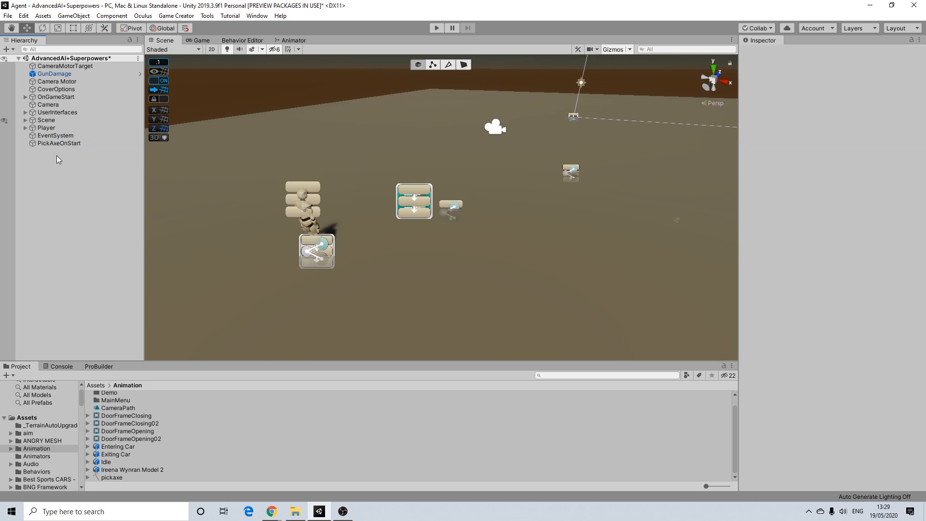
{"action": "right_click", "coordinate": [53, 160]}
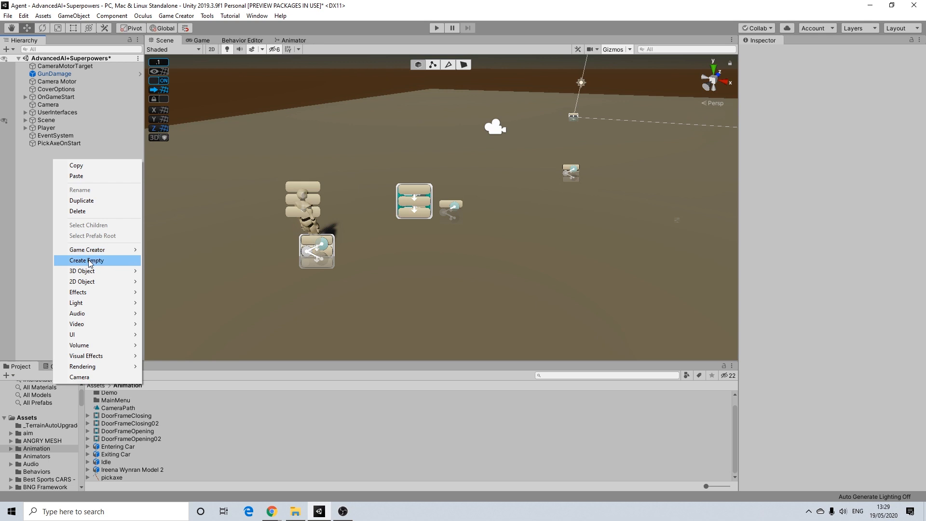
{"action": "left_click", "coordinate": [89, 261]}
{"action": "right_click", "coordinate": [53, 153]}
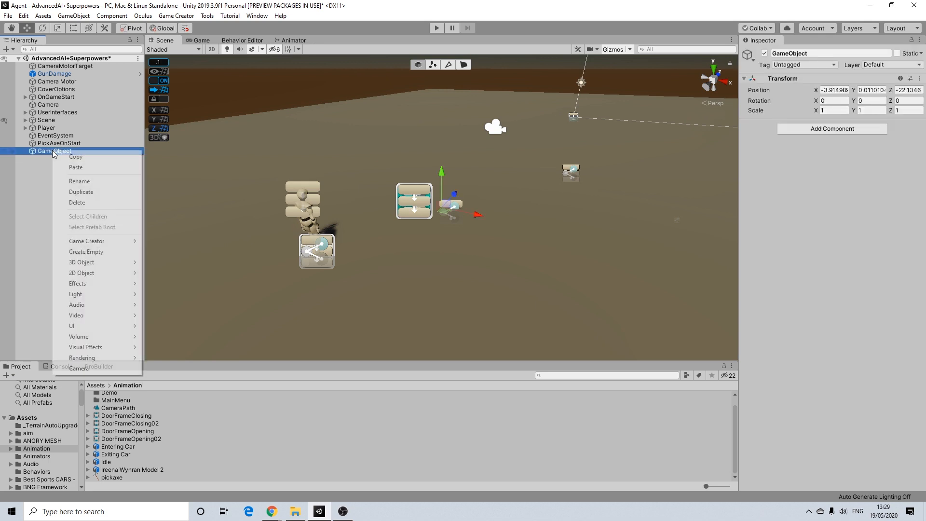
{"action": "left_click", "coordinate": [48, 164]}
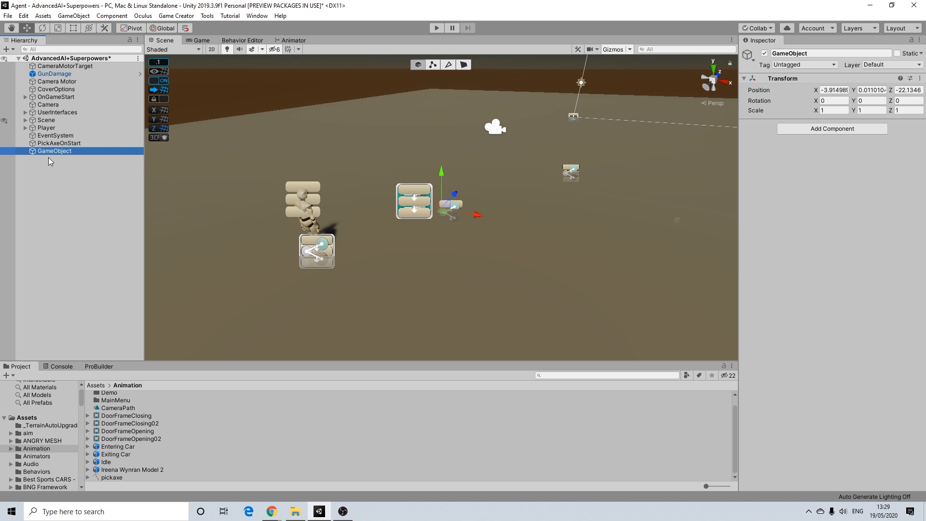
{"action": "key", "text": "Delete"}
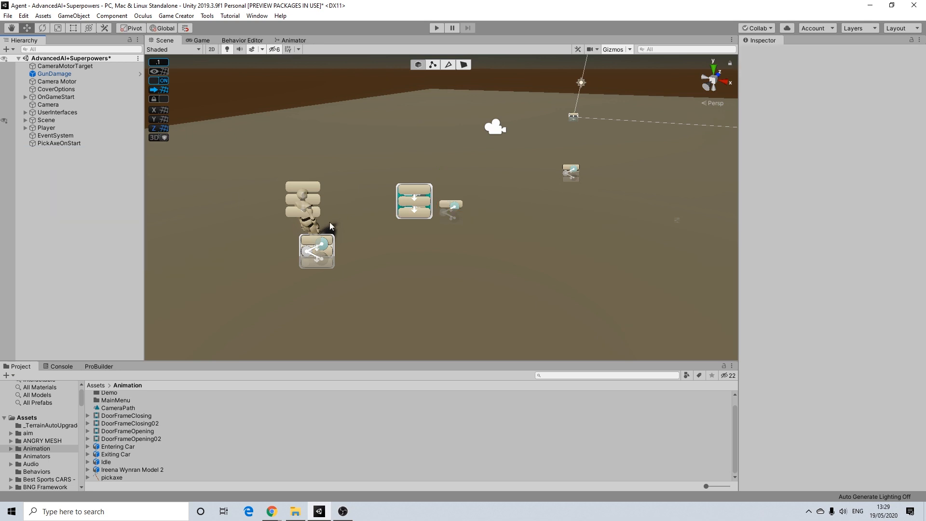
- Build a ProBuilder cube sized 1 × 0.4 × 1 in the scene and close the Shape Tool
{"action": "left_click", "coordinate": [110, 367]}
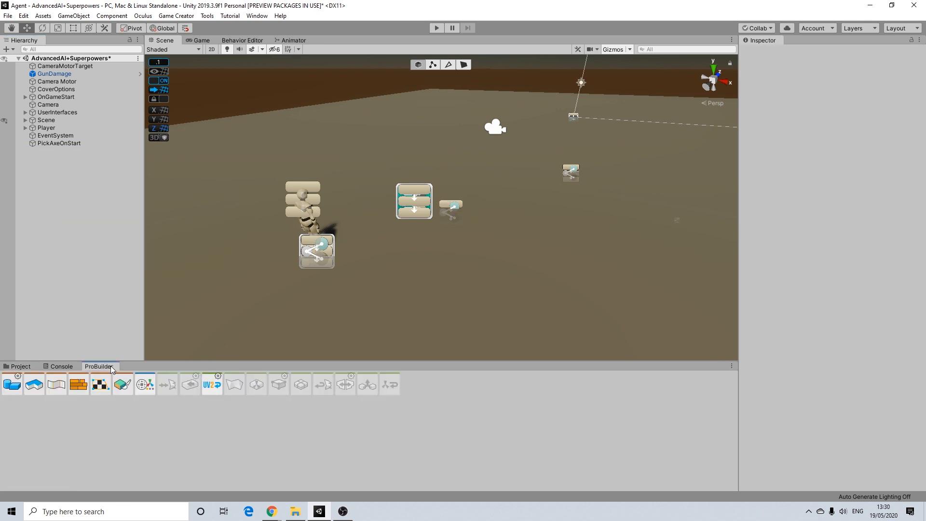
{"action": "left_click", "coordinate": [13, 384]}
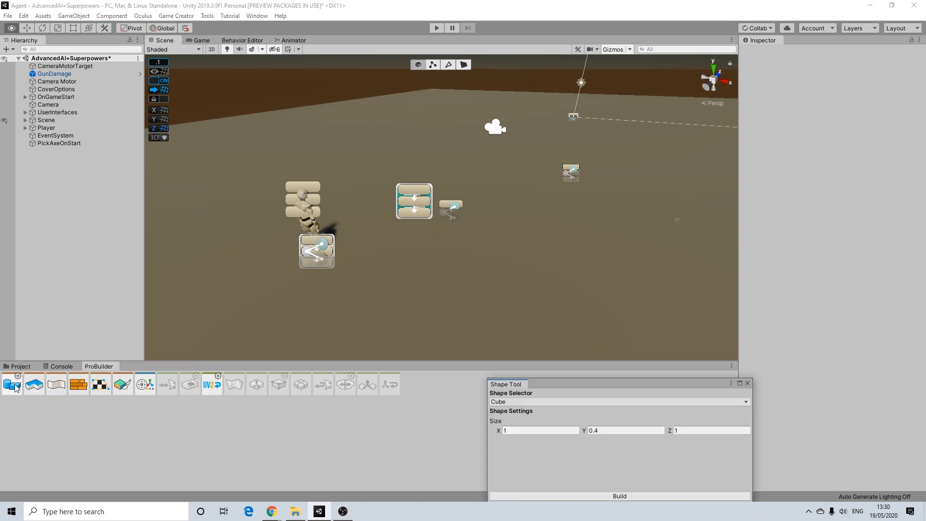
{"action": "key", "text": "f"}
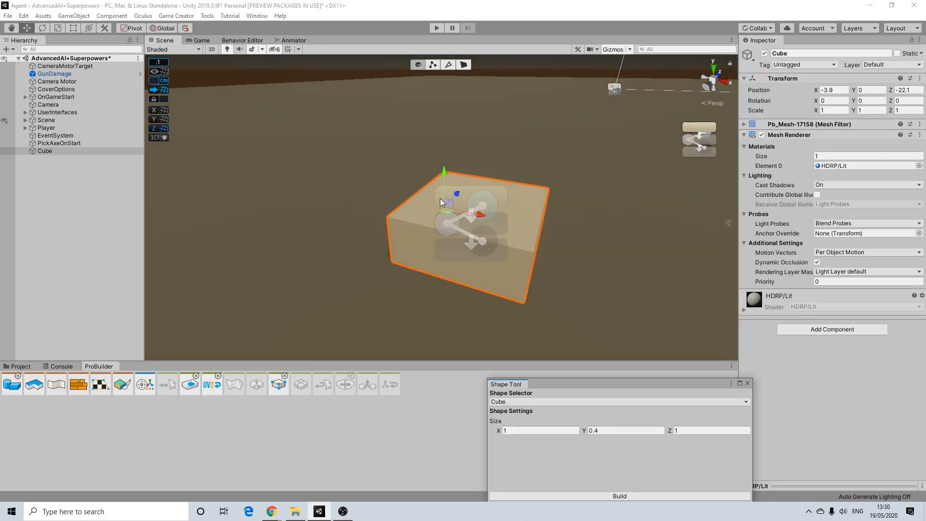
{"action": "middle_click_drag", "start_coordinate": [523, 241], "coordinate": [391, 230]}
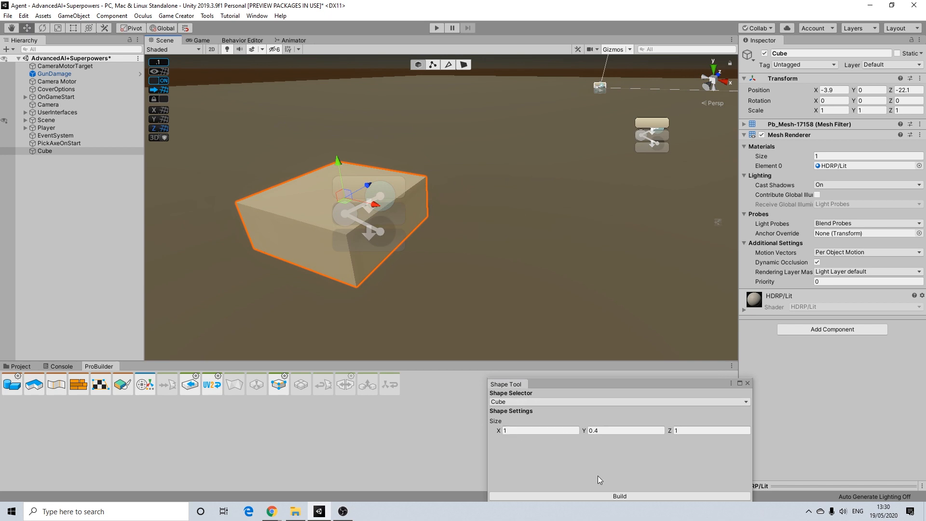
{"action": "left_click", "coordinate": [612, 496]}
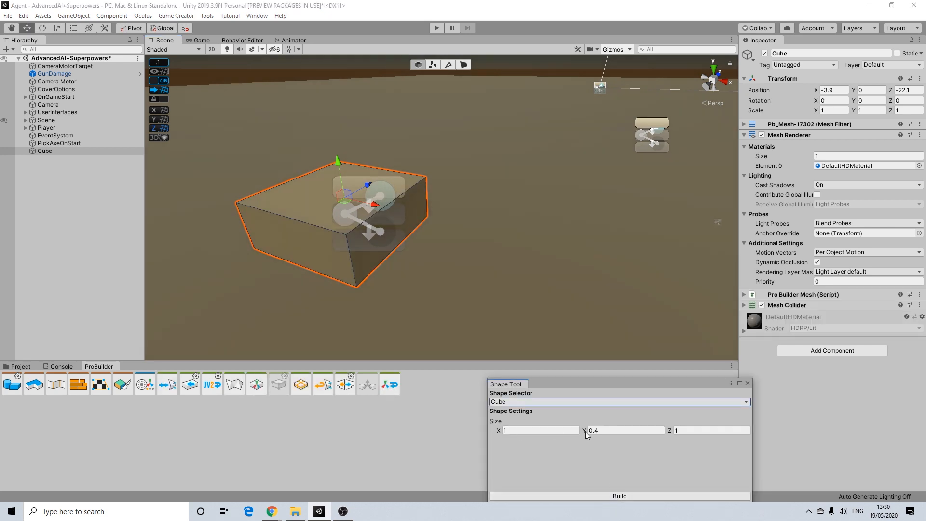
{"action": "scroll", "coordinate": [397, 234], "scroll_direction": "down", "scroll_amount": 8}
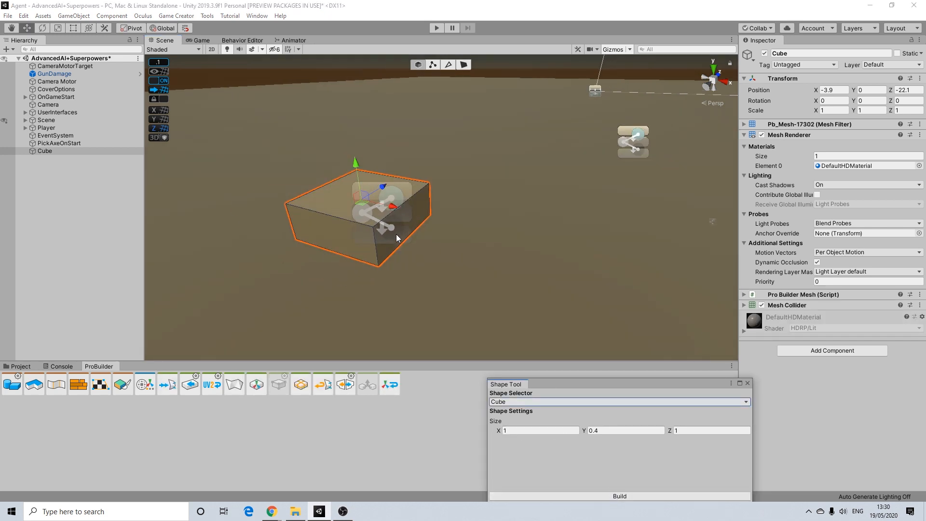
{"action": "left_click", "coordinate": [748, 383]}
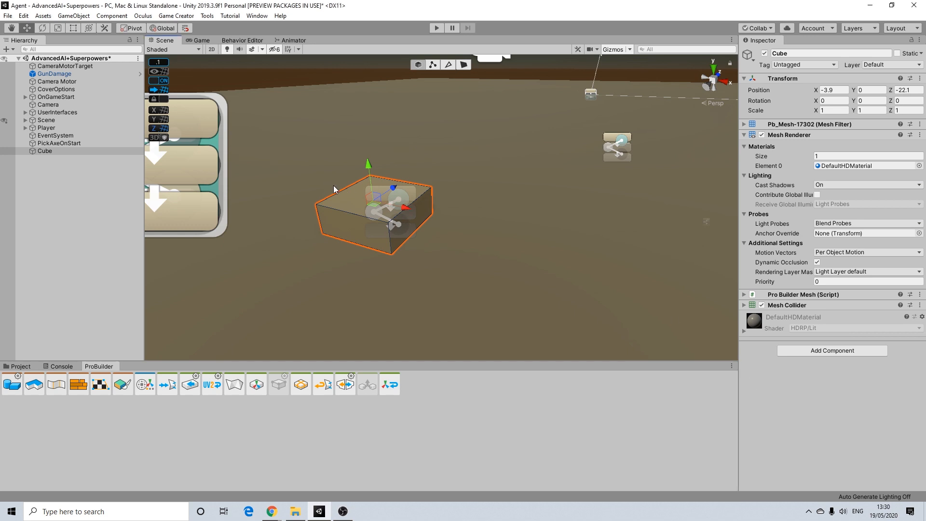
{"action": "scroll", "coordinate": [334, 188], "scroll_direction": "up", "scroll_amount": 4}
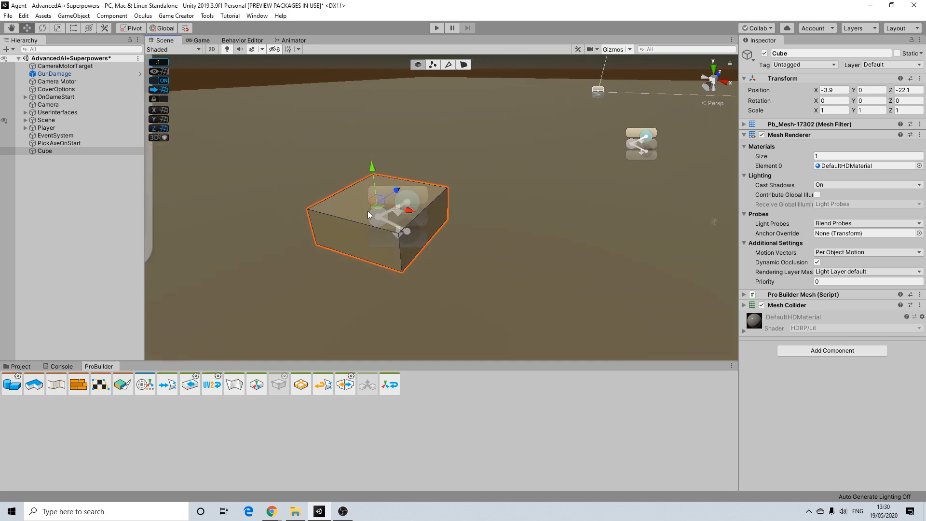
{"action": "scroll", "coordinate": [356, 207], "scroll_direction": "up", "scroll_amount": 1}
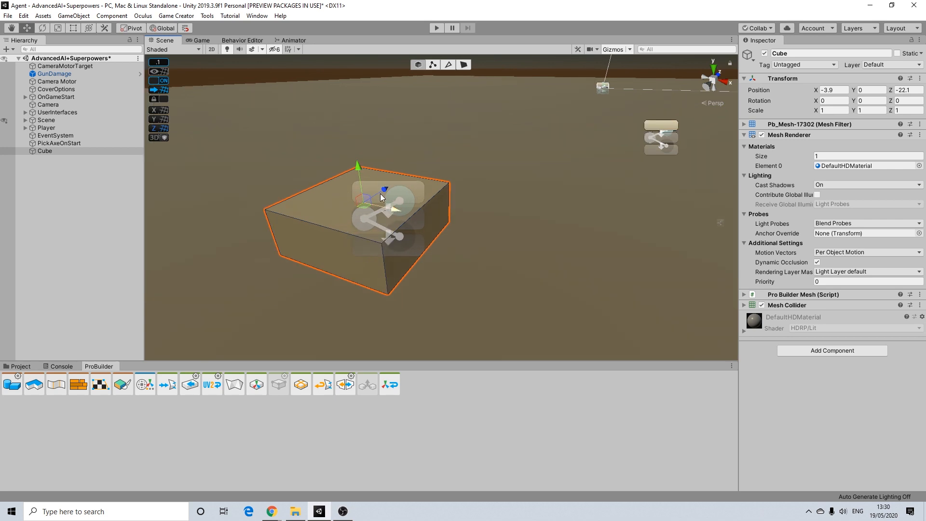
{"action": "scroll", "coordinate": [377, 213], "scroll_direction": "up", "scroll_amount": 2}
{"action": "middle_click_drag", "start_coordinate": [389, 217], "coordinate": [372, 213]}
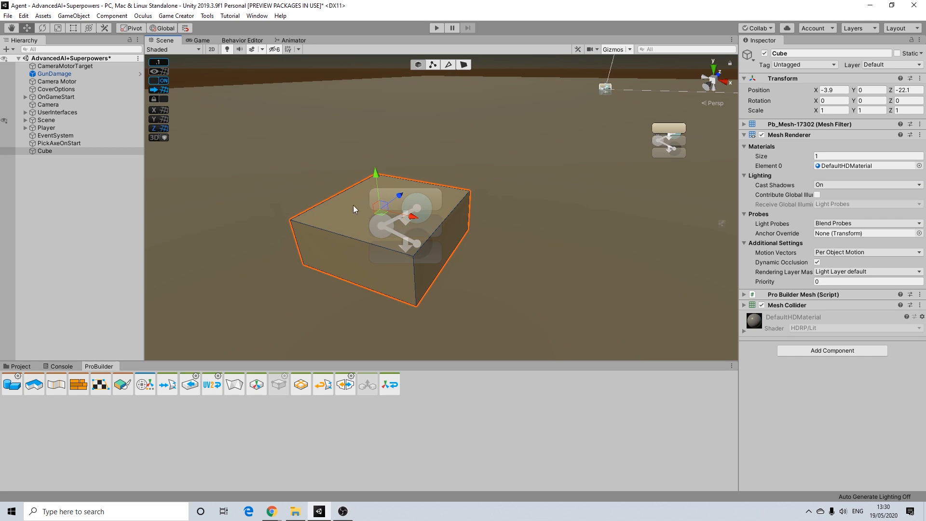
{"action": "scroll", "coordinate": [384, 212], "scroll_direction": "down", "scroll_amount": 2}
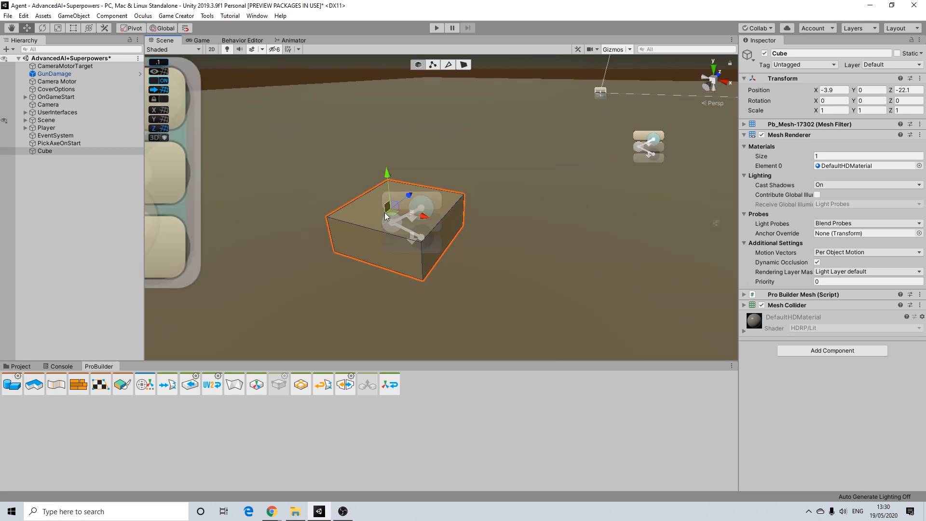
{"action": "scroll", "coordinate": [378, 209], "scroll_direction": "up", "scroll_amount": 1}
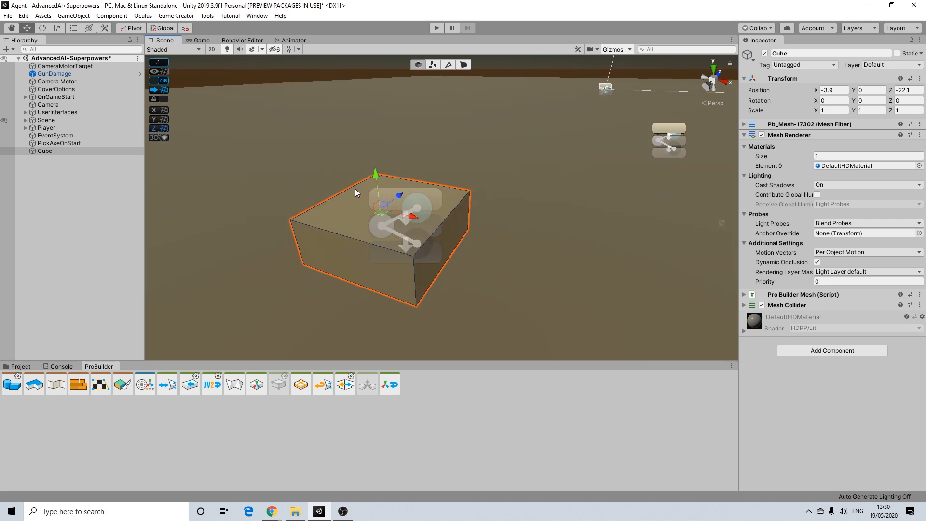
{"action": "left_click", "coordinate": [45, 153]}
{"action": "left_click", "coordinate": [40, 163]}
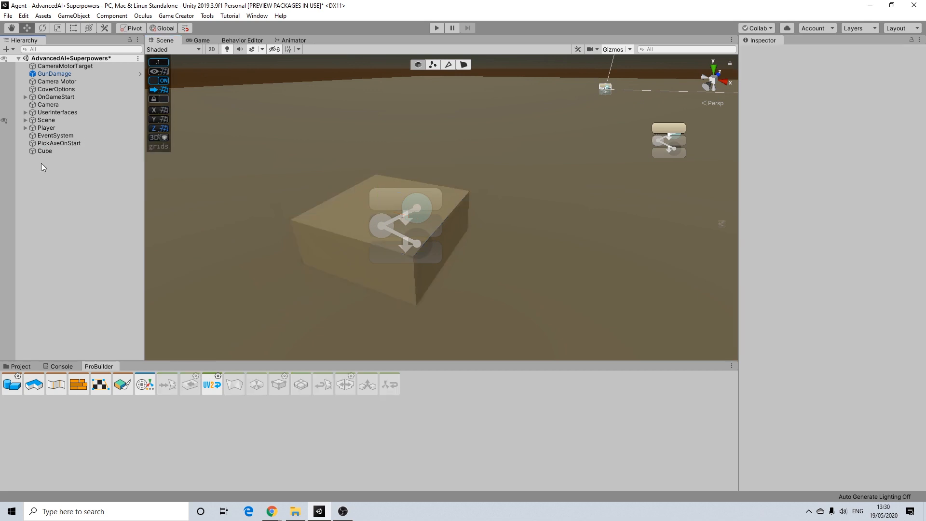
- Create an empty game object from the cube and make it the cube's parent in the hierarchy
{"action": "right_click", "coordinate": [45, 152]}
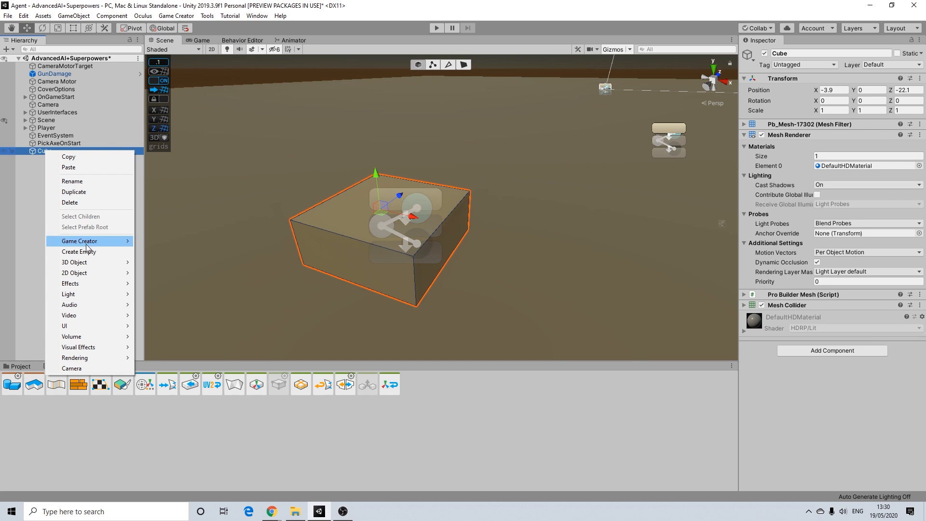
{"action": "left_click", "coordinate": [87, 251]}
{"action": "left_click_drag", "start_coordinate": [48, 158], "coordinate": [51, 150]}
{"action": "left_click", "coordinate": [51, 150]}
- Rename the cube's empty parent object as Mining
{"action": "right_click", "coordinate": [51, 150]}
{"action": "left_click", "coordinate": [73, 182]}
{"action": "type", "text": "Mining"}
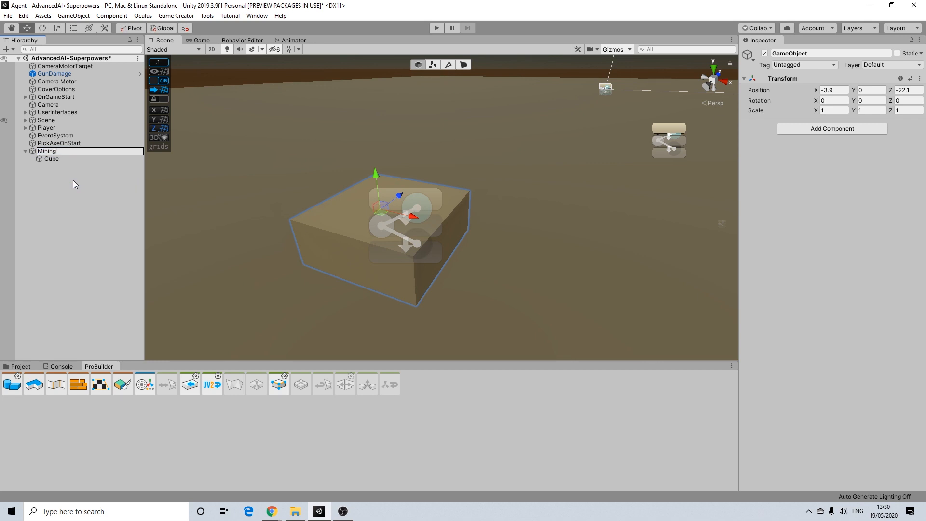
{"action": "key", "text": "Return"}
- Rename the cube's parent object as IronMine
{"action": "right_click", "coordinate": [46, 151]}
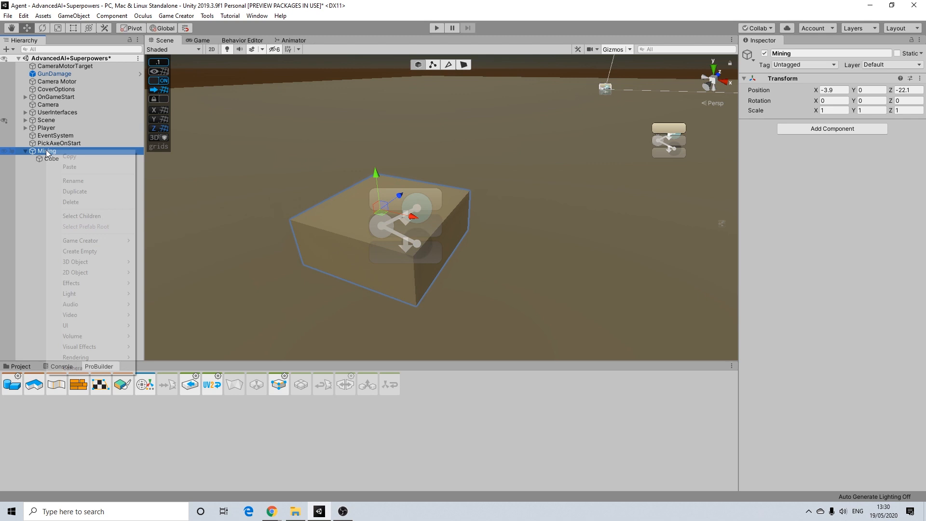
{"action": "left_click", "coordinate": [65, 177]}
{"action": "key", "text": "BackSpace"}
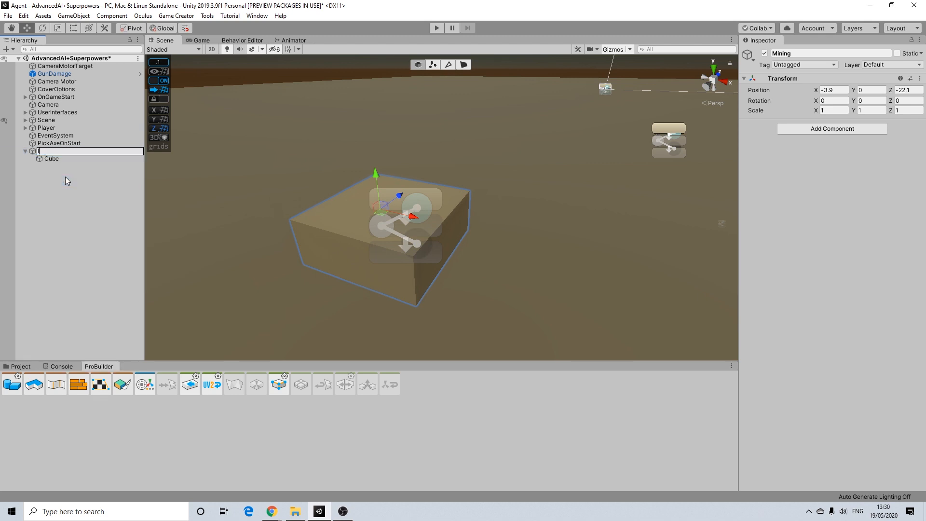
{"action": "type", "text": "IronMine"}
{"action": "key", "text": "Return"}
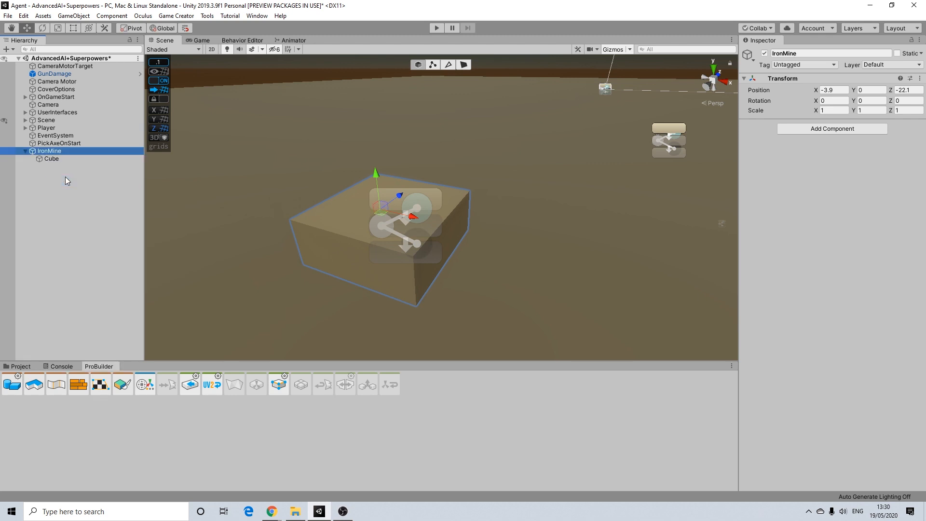
- Duplicate the cube inside IronMine and deactivate the original
{"action": "left_click", "coordinate": [53, 159]}
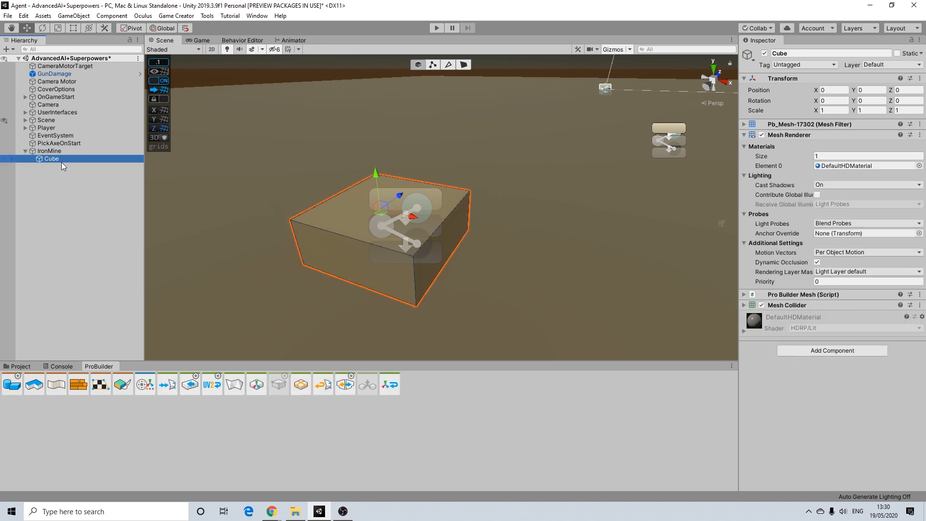
{"action": "key", "text": "ctrl+d"}
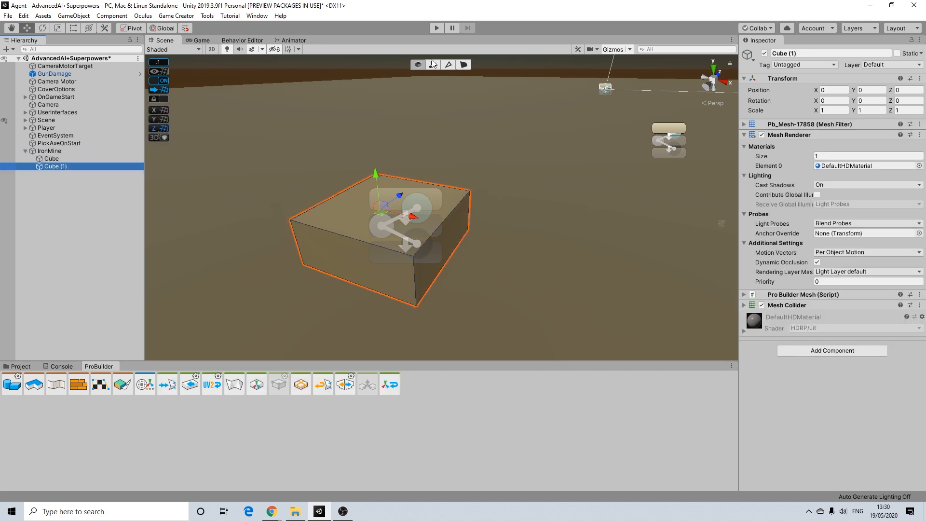
{"action": "left_click", "coordinate": [55, 159]}
{"action": "left_click", "coordinate": [765, 53]}
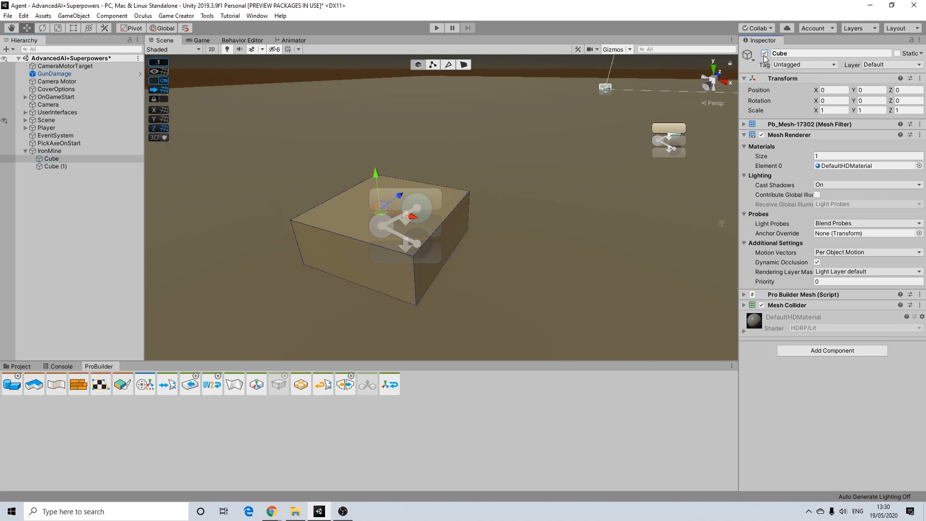
- Shrink Cube (1) slightly by moving its side faces inward in face selection mode, and return to object selection mode
{"action": "left_click", "coordinate": [467, 65]}
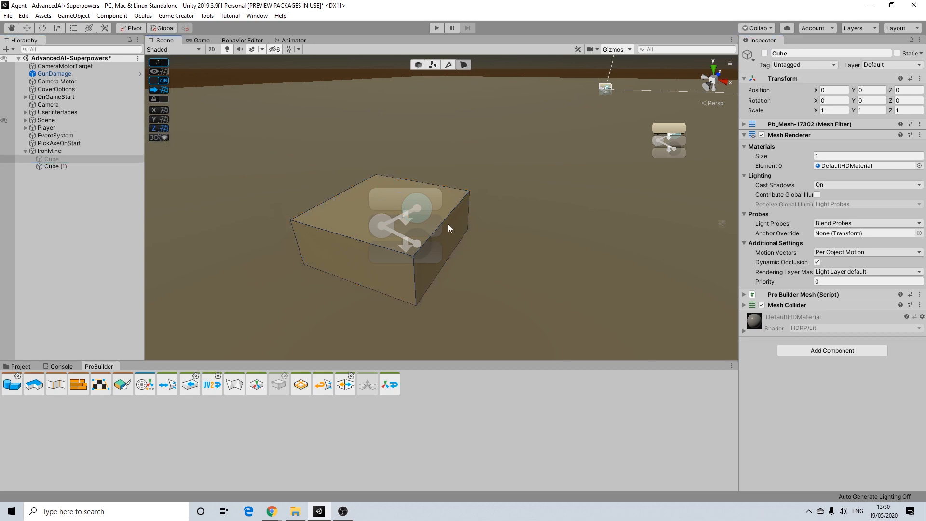
{"action": "left_click", "coordinate": [448, 223]}
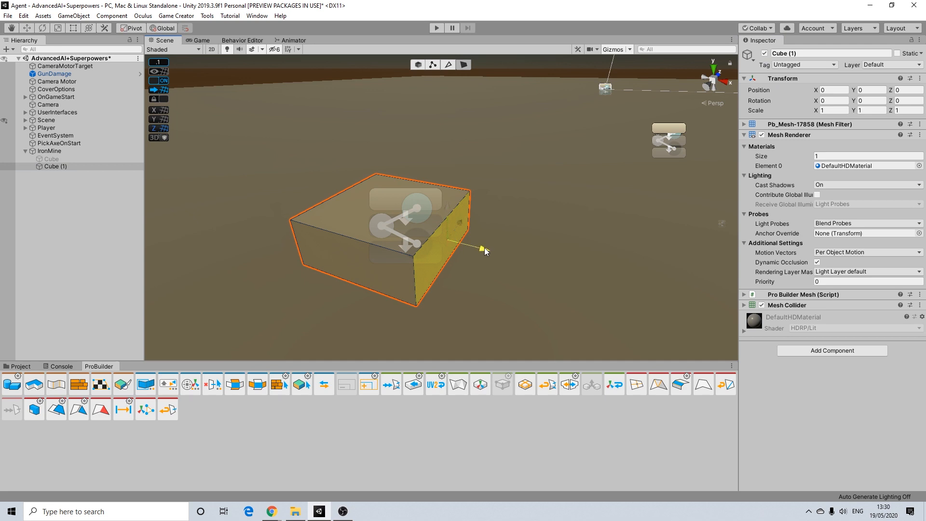
{"action": "left_click_drag", "start_coordinate": [484, 247], "coordinate": [474, 247]}
{"action": "left_click", "coordinate": [356, 253]}
{"action": "left_click_drag", "start_coordinate": [365, 239], "coordinate": [375, 234]}
{"action": "left_click_drag", "start_coordinate": [285, 217], "coordinate": [719, 217], "text": "alt"}
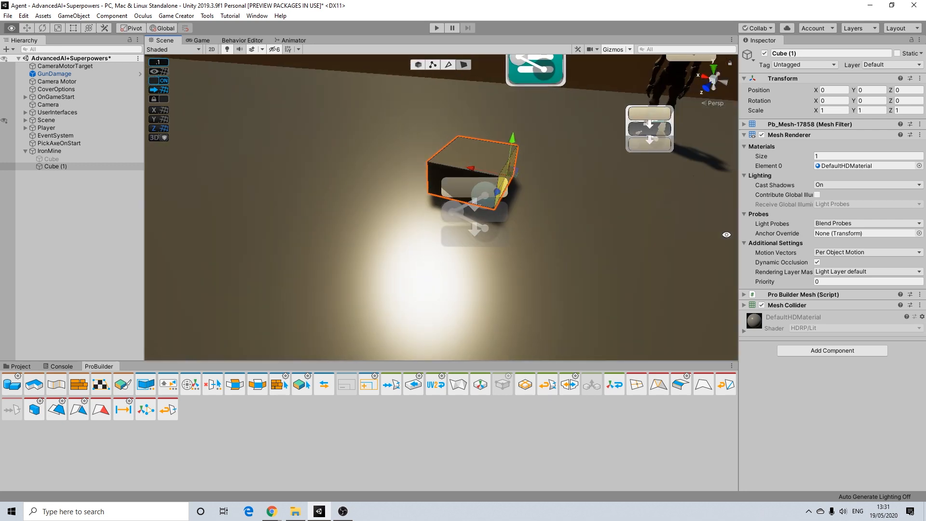
{"action": "left_click", "coordinate": [439, 173]}
{"action": "left_click_drag", "start_coordinate": [465, 174], "coordinate": [112, 148], "text": "alt"}
{"action": "left_click", "coordinate": [414, 222]}
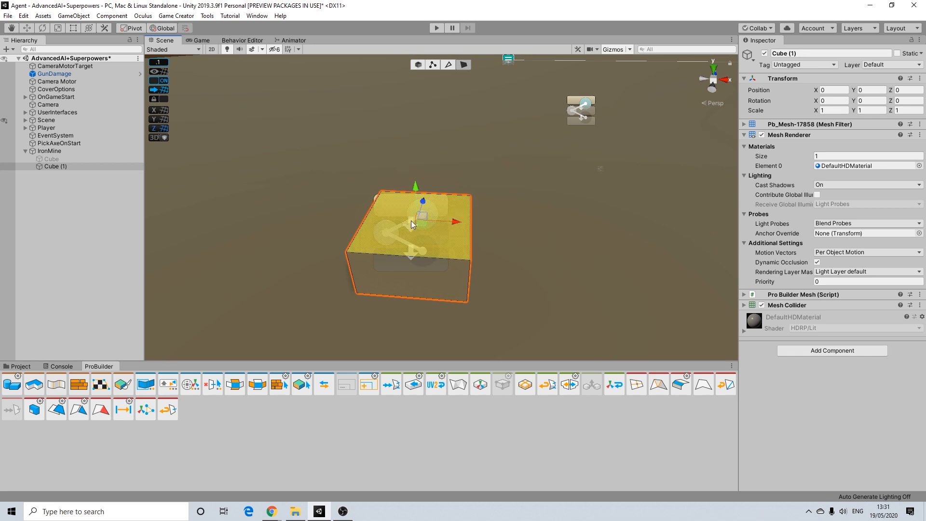
{"action": "left_click_drag", "start_coordinate": [418, 198], "coordinate": [323, 150], "text": "alt"}
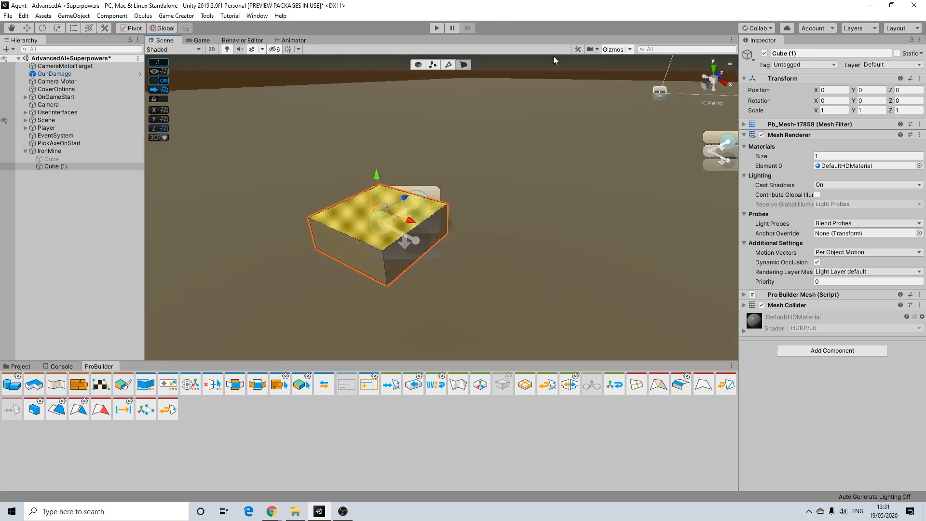
{"action": "left_click", "coordinate": [417, 64]}
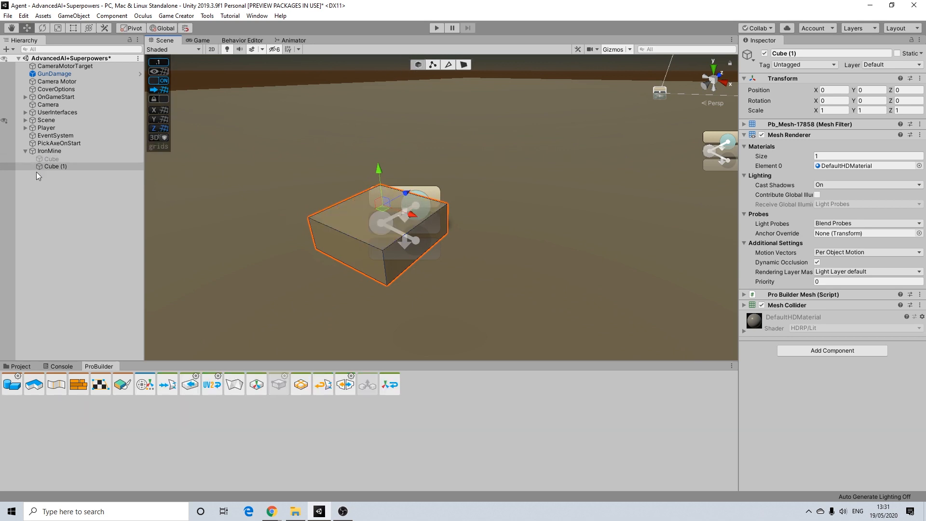
- Duplicate Cube (1), switch to face selection mode, and deactivate Cube (1)
{"action": "left_click", "coordinate": [53, 166]}
{"action": "key", "text": "ctrl+d"}
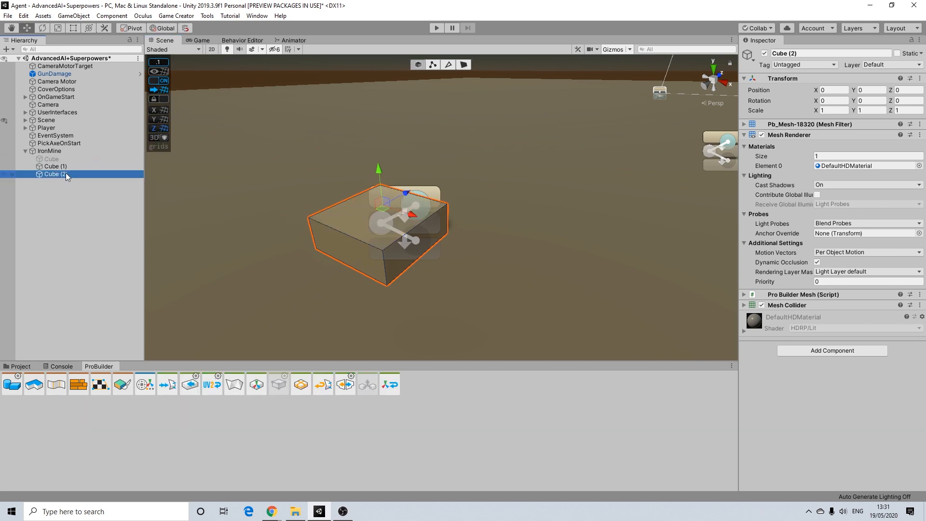
{"action": "left_click", "coordinate": [464, 64]}
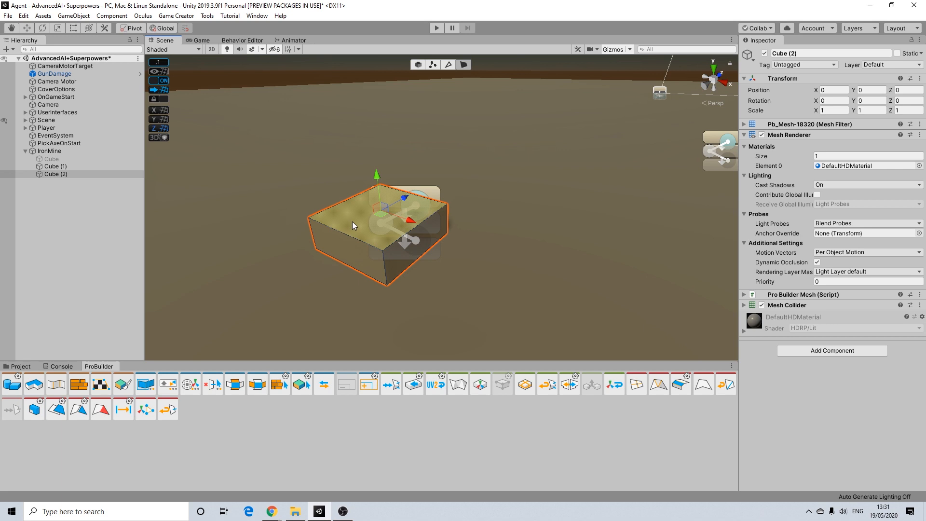
{"action": "left_click", "coordinate": [352, 222]}
{"action": "left_click", "coordinate": [55, 167]}
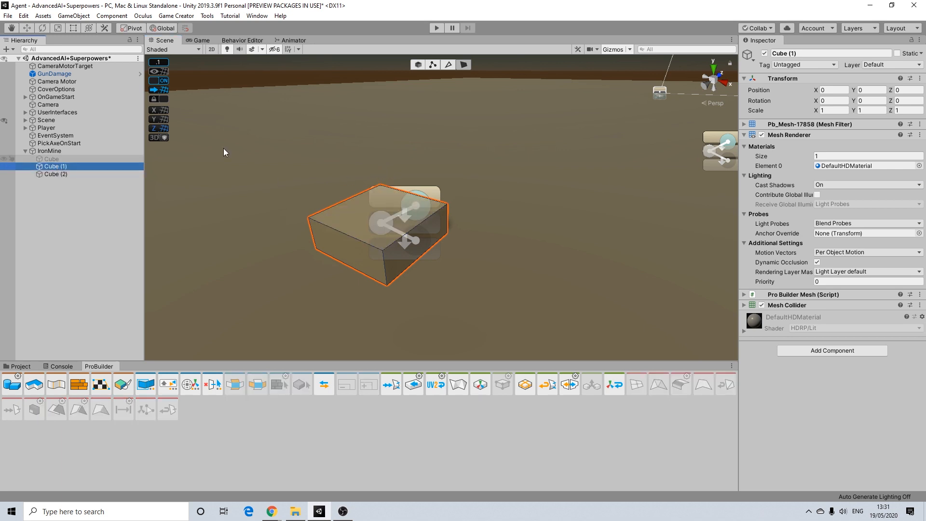
{"action": "left_click", "coordinate": [765, 53]}
- Make Cube (2) a smaller mining stage by lowering its top face and moving its side faces inward
{"action": "left_click", "coordinate": [55, 174]}
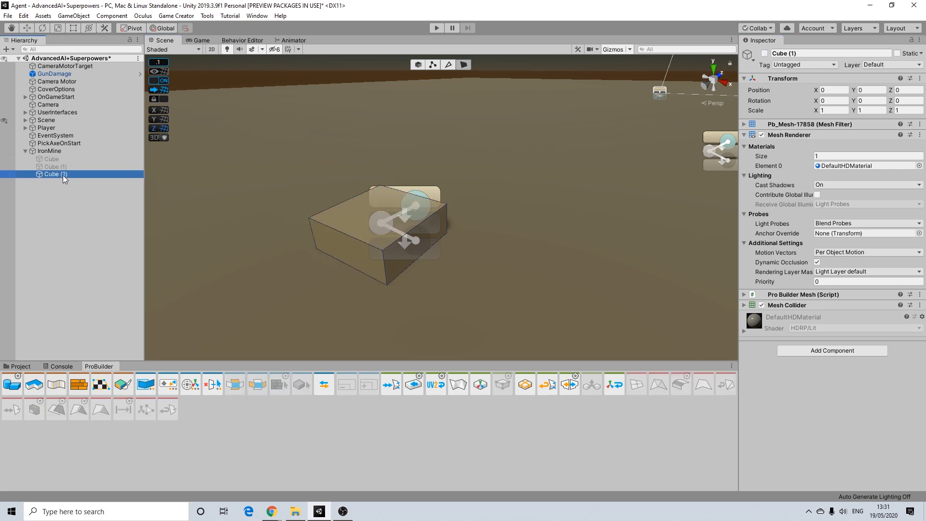
{"action": "left_click", "coordinate": [344, 207]}
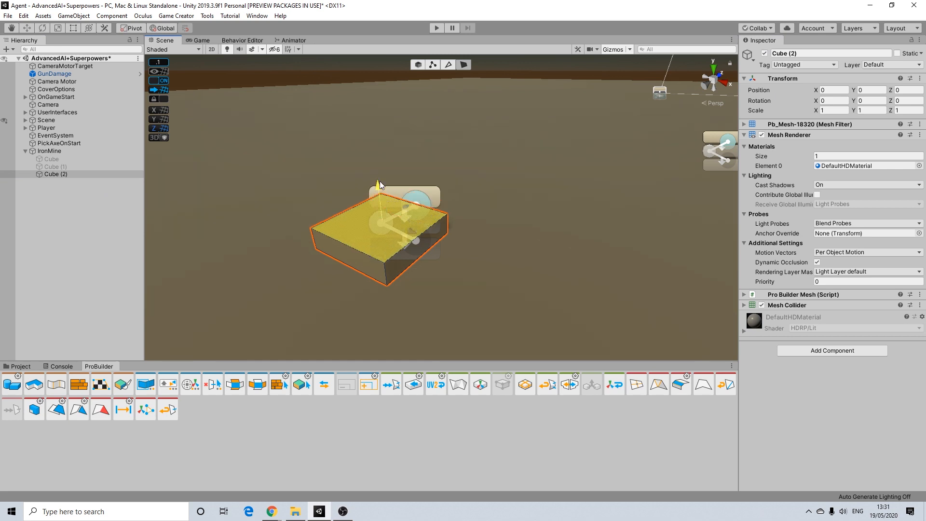
{"action": "left_click", "coordinate": [357, 253]}
{"action": "left_click_drag", "start_coordinate": [370, 241], "coordinate": [381, 237]}
{"action": "left_click", "coordinate": [404, 256]}
{"action": "left_click", "coordinate": [403, 256]}
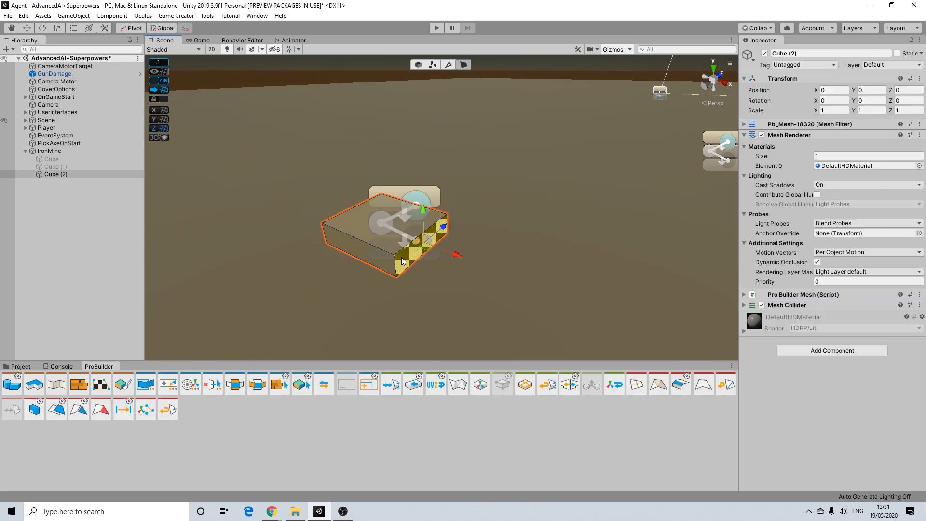
{"action": "left_click_drag", "start_coordinate": [376, 247], "coordinate": [440, 260], "text": "alt"}
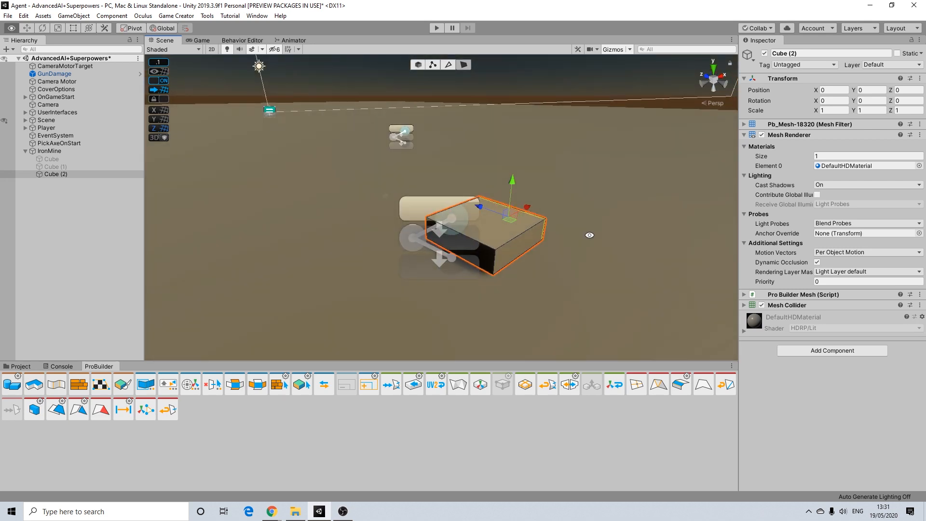
{"action": "left_click_drag", "start_coordinate": [485, 236], "coordinate": [309, 232], "text": "alt"}
{"action": "left_click", "coordinate": [408, 205]}
{"action": "left_click_drag", "start_coordinate": [450, 193], "coordinate": [444, 193]}
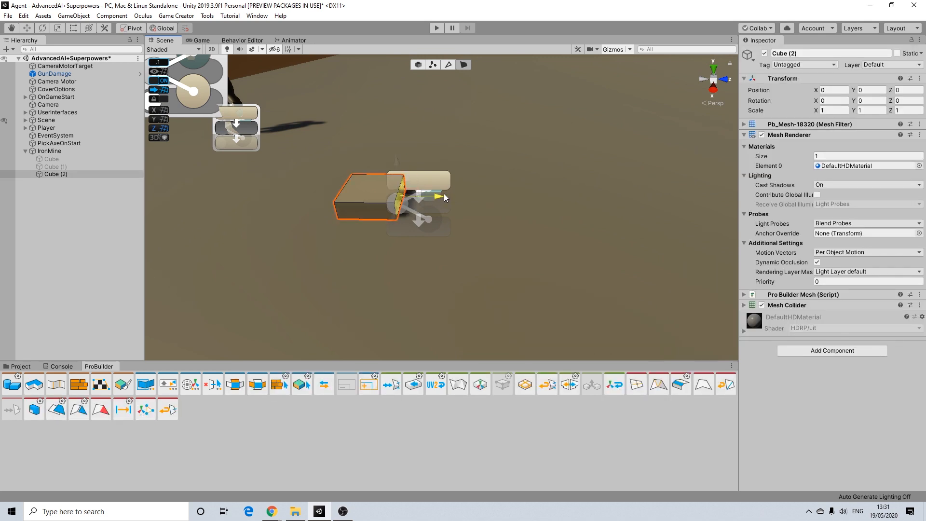
{"action": "left_click_drag", "start_coordinate": [337, 231], "coordinate": [519, 205], "text": "alt"}
- Duplicate Cube (2) and deactivate Cube (2)
{"action": "left_click", "coordinate": [54, 174]}
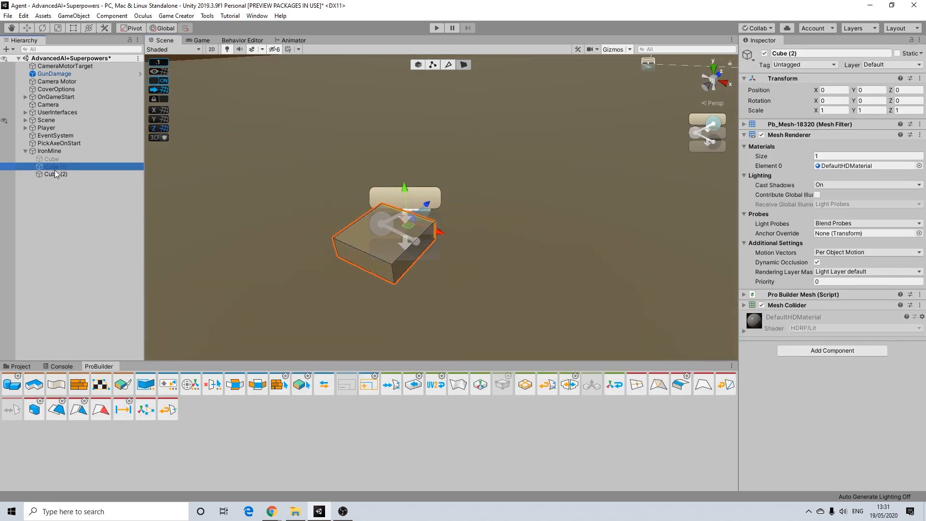
{"action": "key", "text": "ctrl+d"}
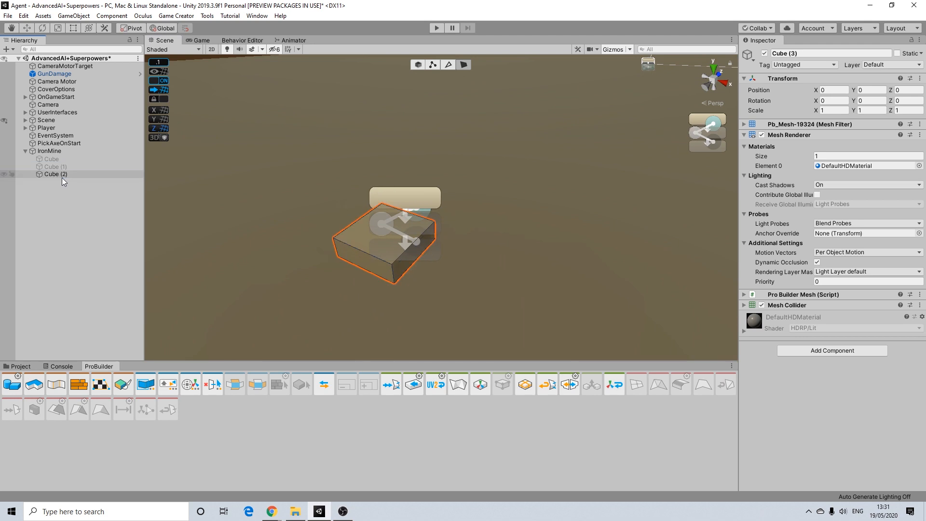
{"action": "left_click", "coordinate": [54, 173]}
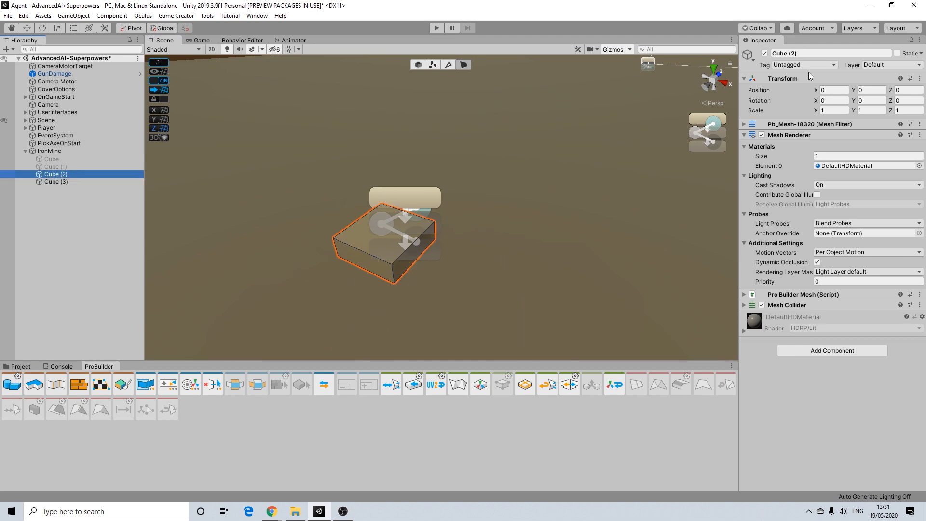
{"action": "left_click", "coordinate": [765, 54]}
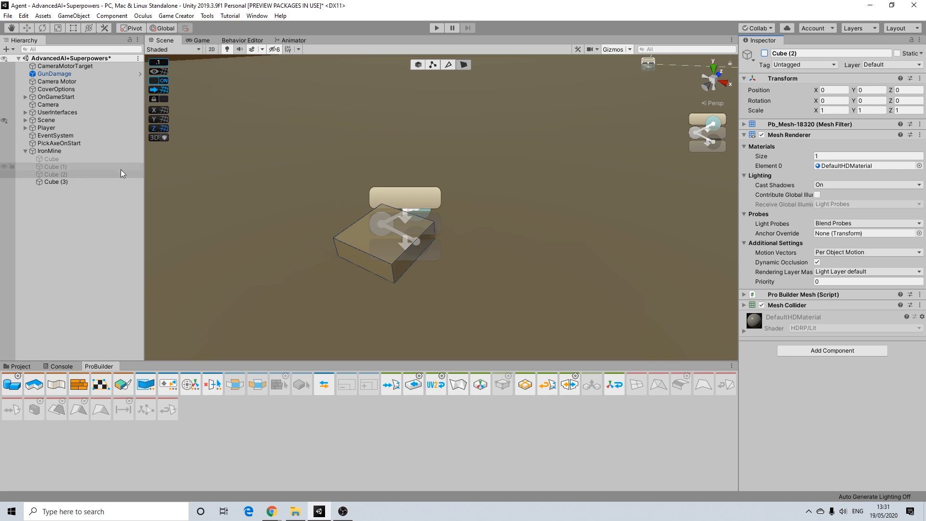
- Reduce Cube (3) to the smallest mining stage by lowering its top face and moving its side faces inward
{"action": "left_click", "coordinate": [70, 182]}
{"action": "left_click", "coordinate": [360, 234]}
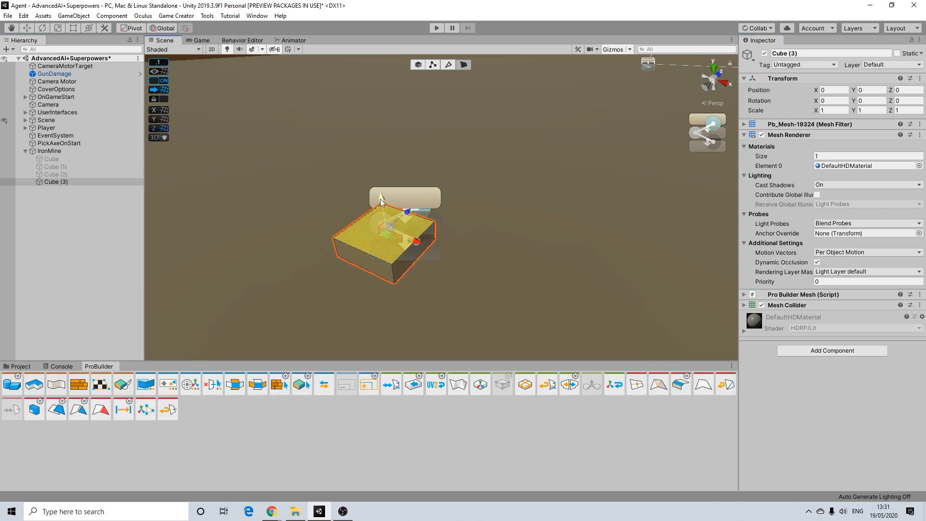
{"action": "left_click_drag", "start_coordinate": [380, 199], "coordinate": [380, 206]}
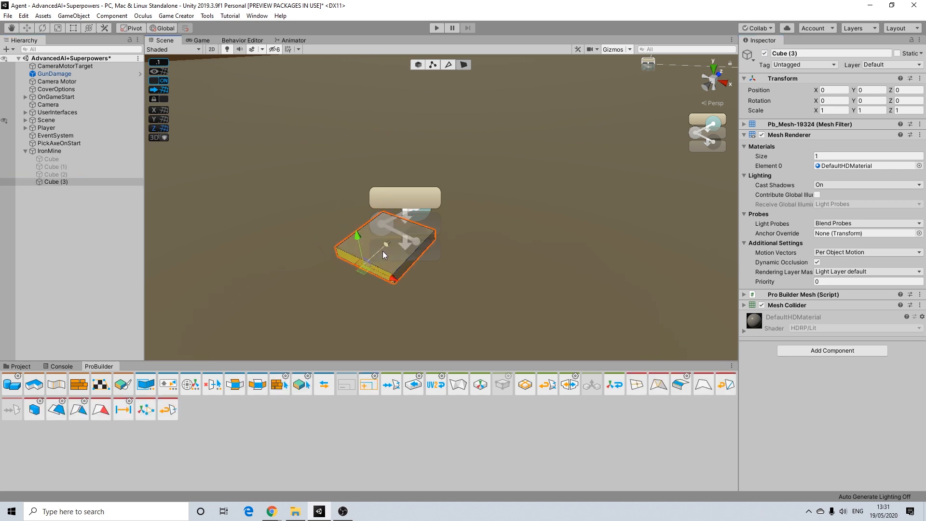
{"action": "left_click", "coordinate": [415, 259]}
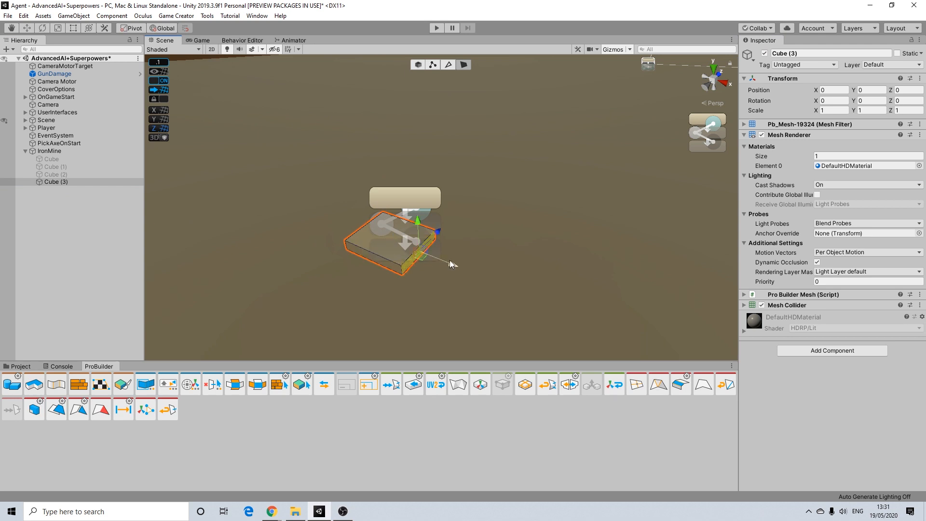
{"action": "left_click_drag", "start_coordinate": [439, 263], "coordinate": [140, 270], "text": "alt"}
{"action": "left_click", "coordinate": [448, 279]}
{"action": "left_click", "coordinate": [401, 201]}
{"action": "left_click", "coordinate": [399, 200]}
{"action": "left_click", "coordinate": [399, 200]}
{"action": "left_click", "coordinate": [399, 201]}
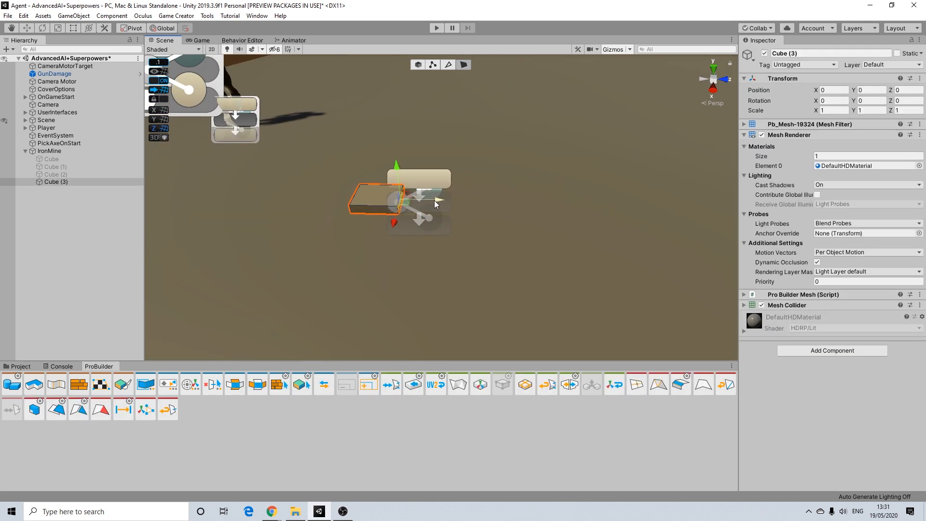
{"action": "left_click_drag", "start_coordinate": [400, 202], "coordinate": [551, 200], "text": "alt"}
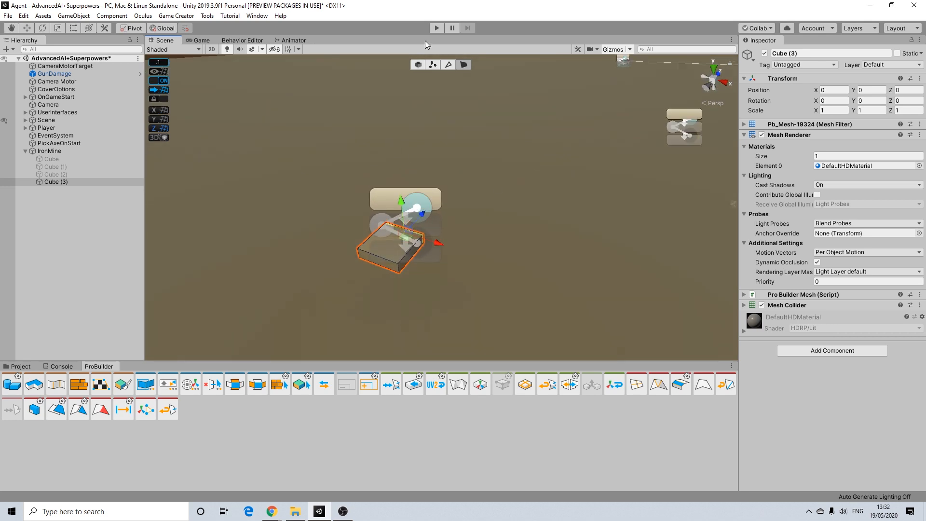
- Return to object selection mode, deactivate Cube (3), and select the PickAxeOnStart object
{"action": "left_click", "coordinate": [422, 65]}
{"action": "scroll", "coordinate": [412, 168], "scroll_direction": "down", "scroll_amount": 8}
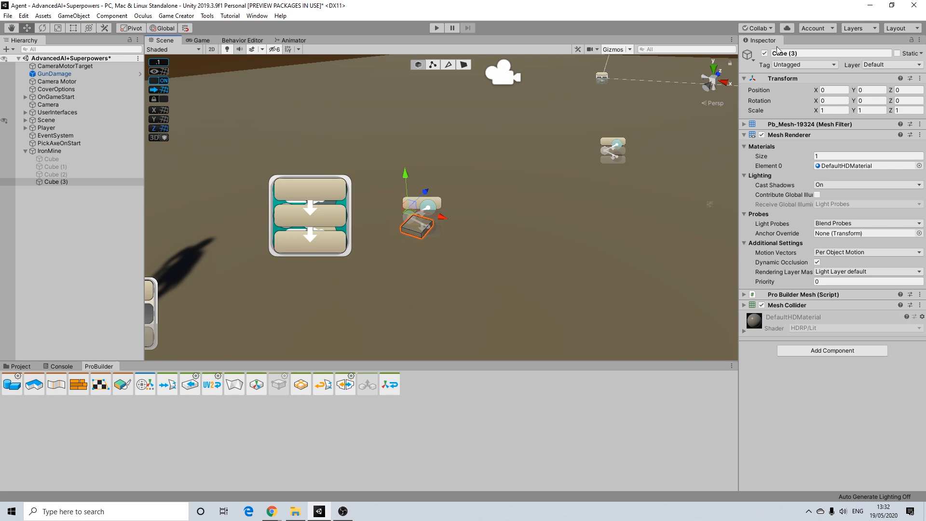
{"action": "left_click", "coordinate": [59, 144]}
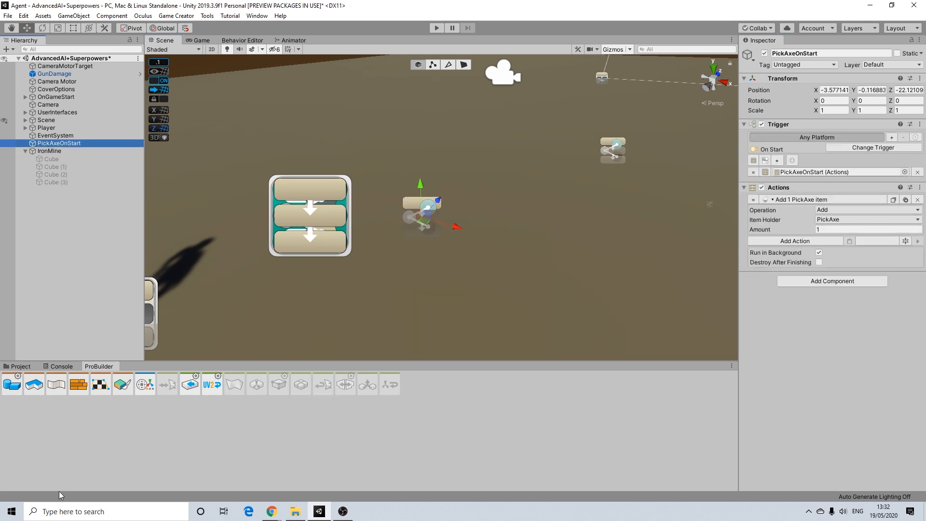
- Create a new material named Iron in the Assets/Animation folder
{"action": "left_click", "coordinate": [58, 151]}
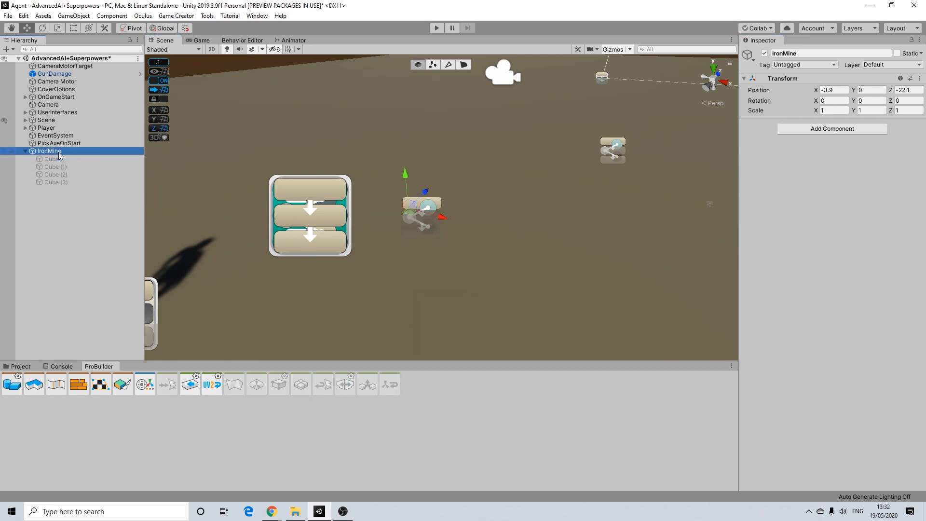
{"action": "left_click", "coordinate": [19, 366]}
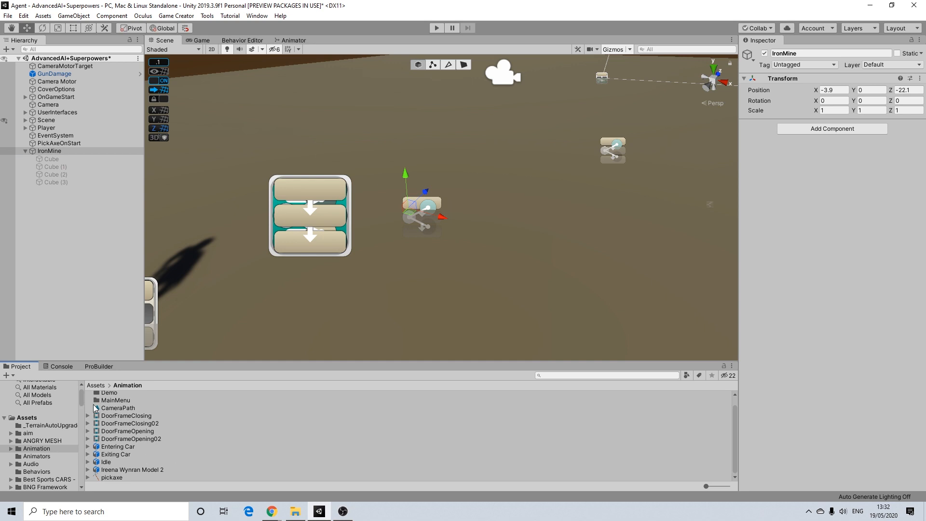
{"action": "right_click", "coordinate": [91, 408]}
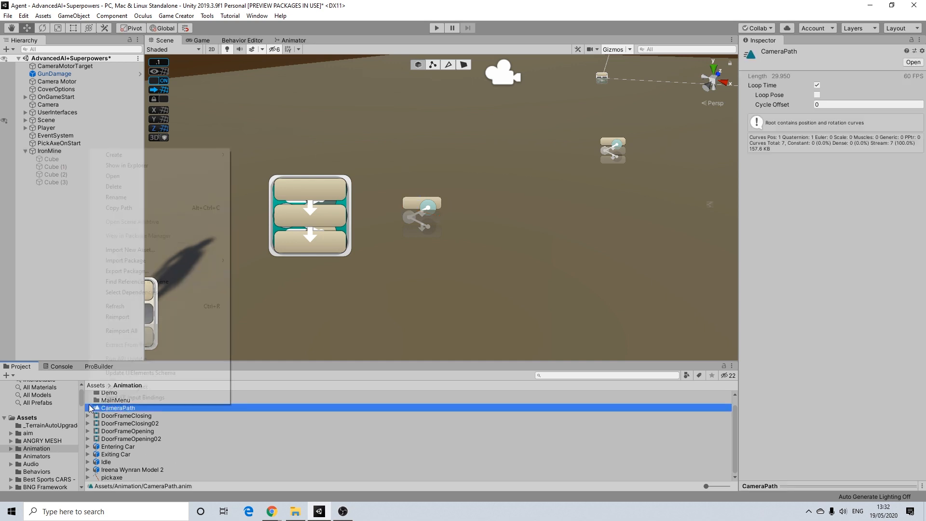
{"action": "right_click", "coordinate": [369, 463]}
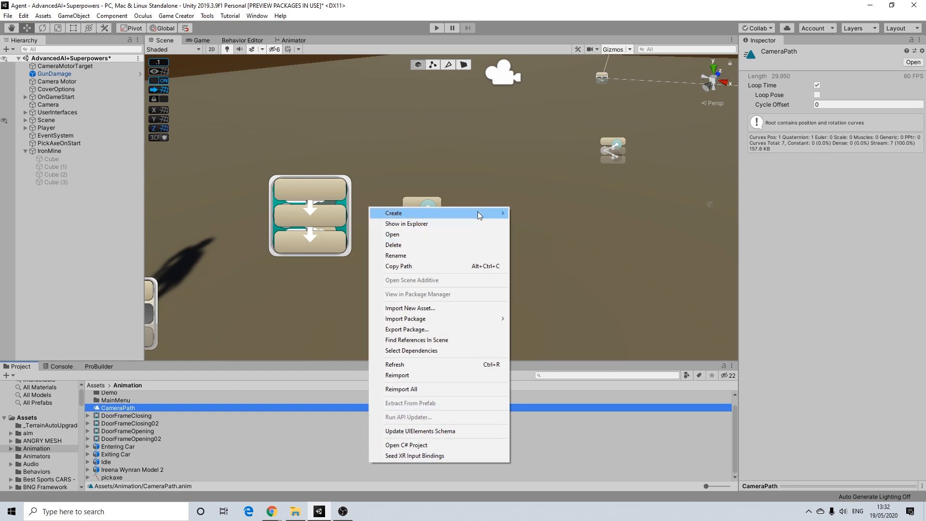
{"action": "mouse_move", "coordinate": [480, 212]}
{"action": "left_click", "coordinate": [534, 238]}
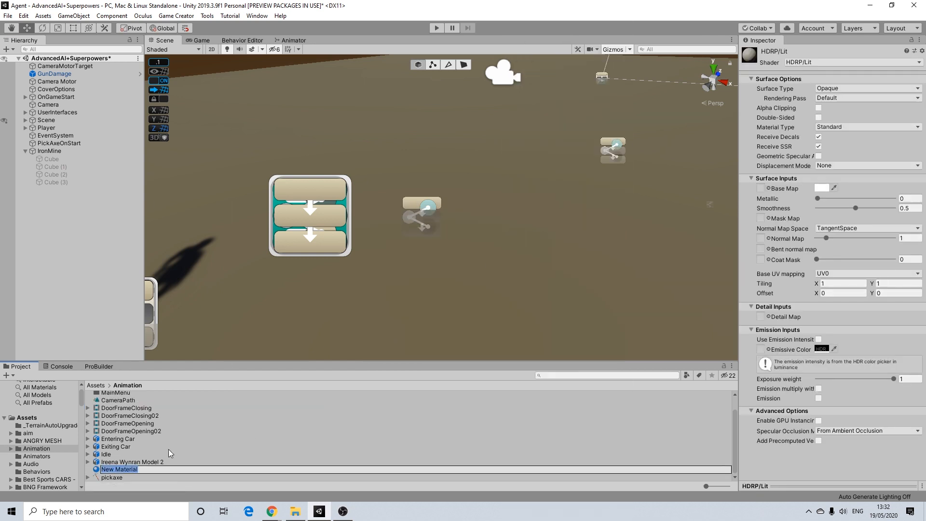
{"action": "type", "text": "Iron"}
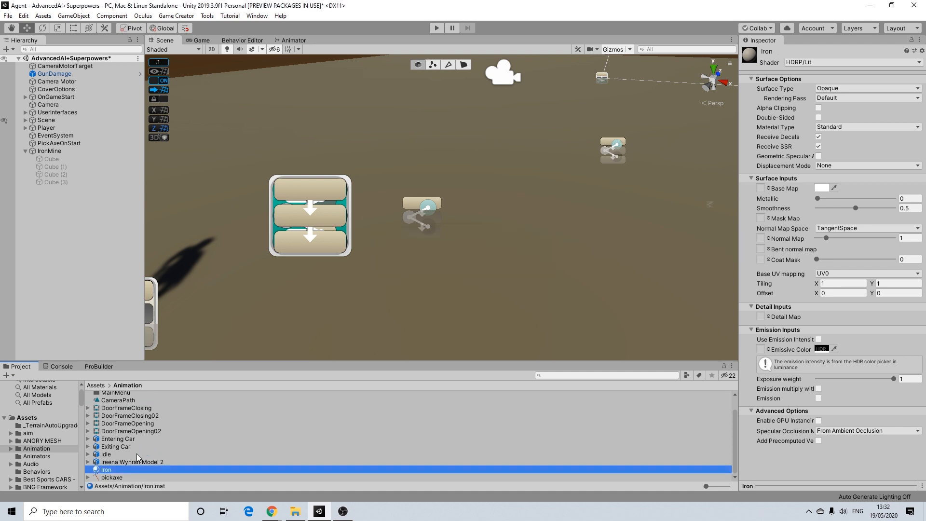
- Give the Iron material metallic 0.57, smoothness 0.728 and a dark grey base colour of about 5C5C5C
{"action": "left_click_drag", "start_coordinate": [835, 202], "coordinate": [861, 202]}
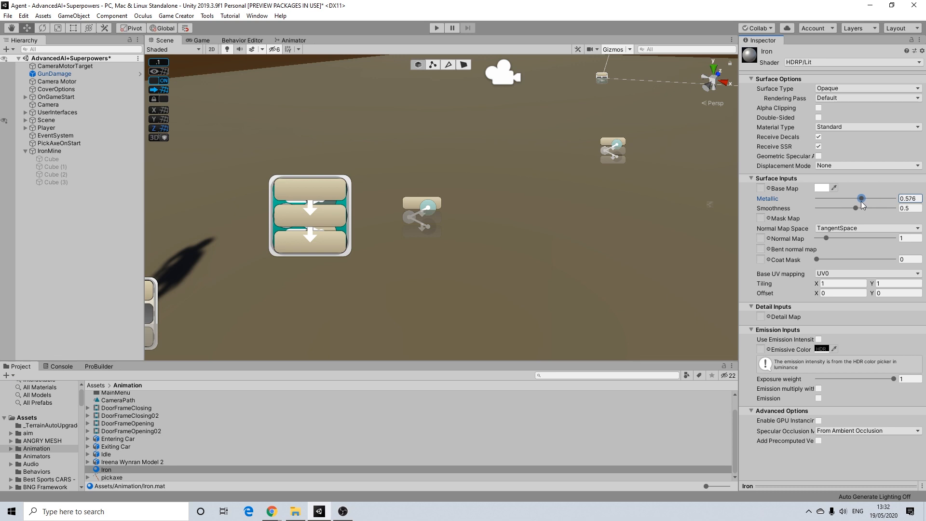
{"action": "left_click", "coordinate": [823, 189]}
{"action": "left_click_drag", "start_coordinate": [862, 305], "coordinate": [826, 291]}
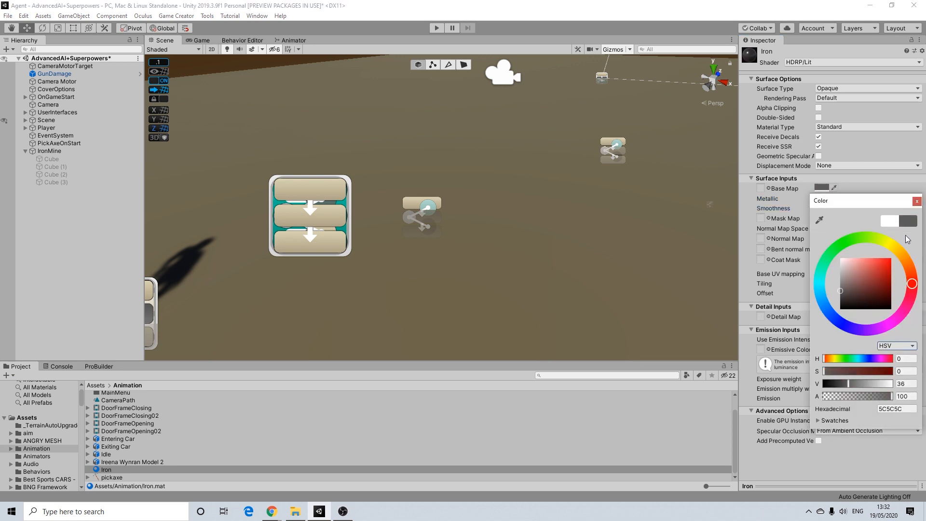
{"action": "left_click", "coordinate": [916, 202]}
- Activate all four cubes under IronMine and assign the Iron material to them
{"action": "scroll", "coordinate": [402, 182], "scroll_direction": "up", "scroll_amount": 3}
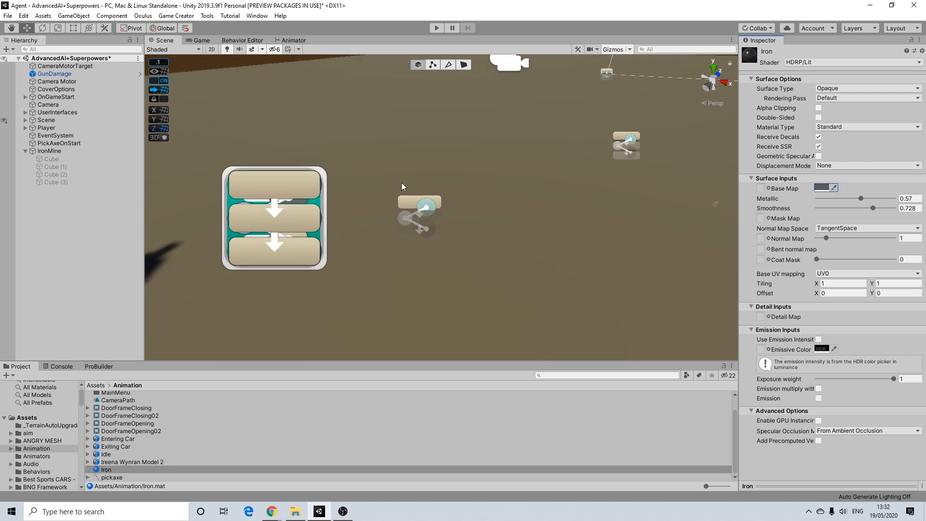
{"action": "left_click", "coordinate": [77, 159]}
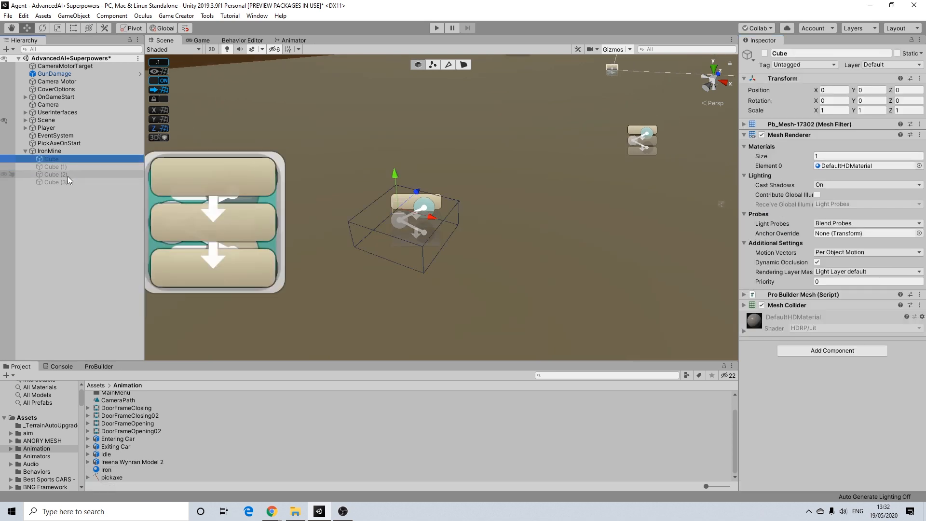
{"action": "left_click", "coordinate": [68, 182], "text": "shift"}
{"action": "left_click", "coordinate": [765, 54]}
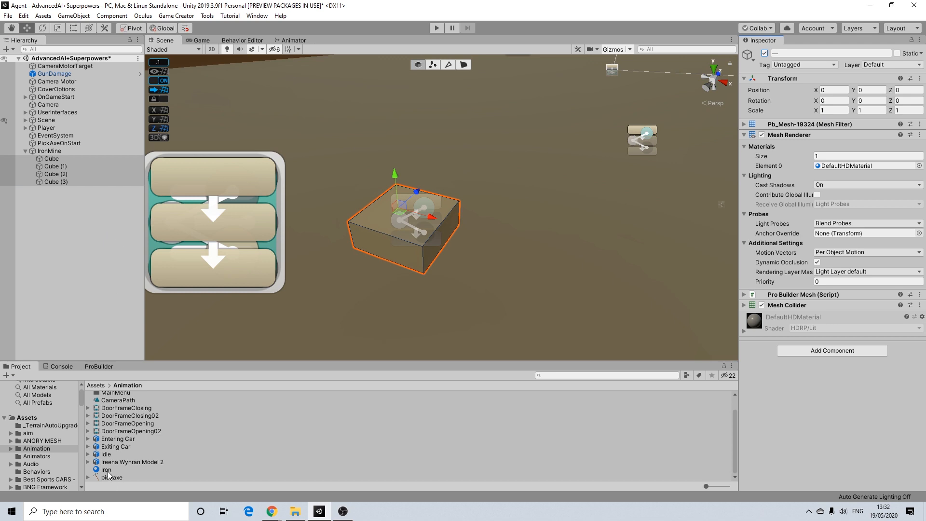
{"action": "left_click_drag", "start_coordinate": [108, 474], "coordinate": [834, 165]}
{"action": "scroll", "coordinate": [409, 193], "scroll_direction": "up", "scroll_amount": 5}
{"action": "left_click_drag", "start_coordinate": [409, 193], "coordinate": [378, 185], "text": "alt"}
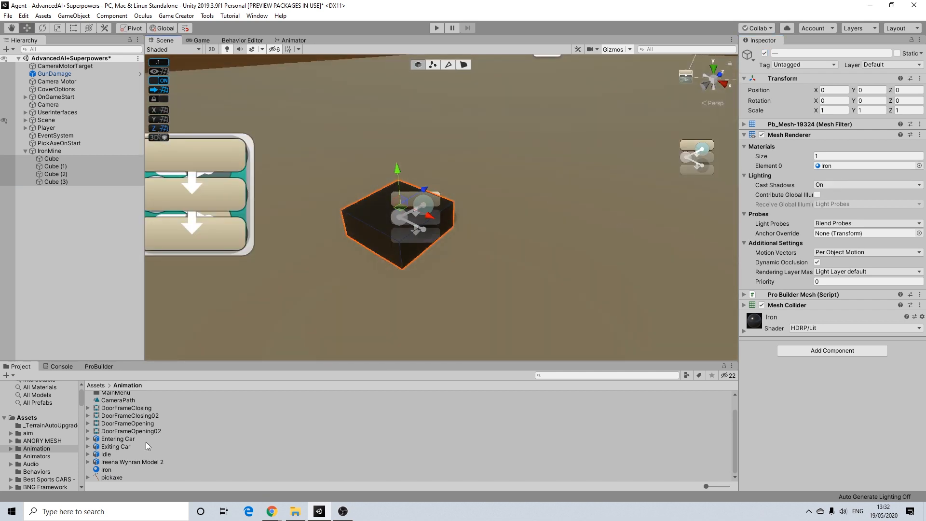
- Lighten the Iron material's base colour to grey 969696
{"action": "left_click", "coordinate": [108, 470]}
{"action": "left_click", "coordinate": [821, 188]}
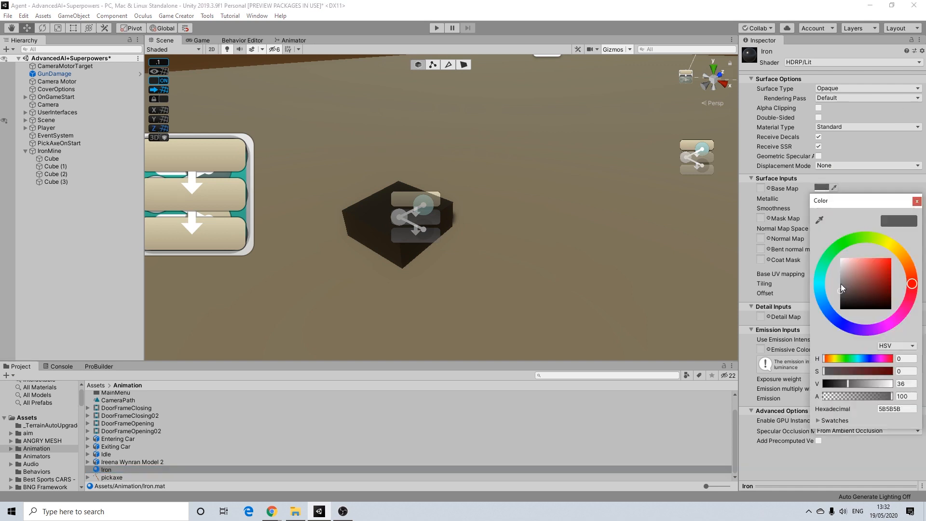
{"action": "left_click", "coordinate": [841, 282]}
{"action": "left_click_drag", "start_coordinate": [835, 282], "coordinate": [835, 279]}
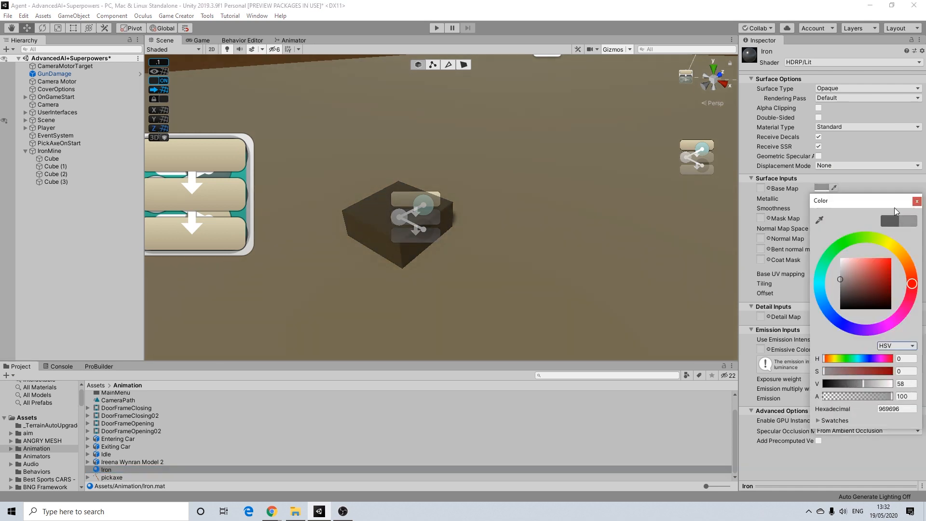
{"action": "left_click", "coordinate": [916, 202]}
{"action": "scroll", "coordinate": [300, 70], "scroll_direction": "down", "scroll_amount": 2}
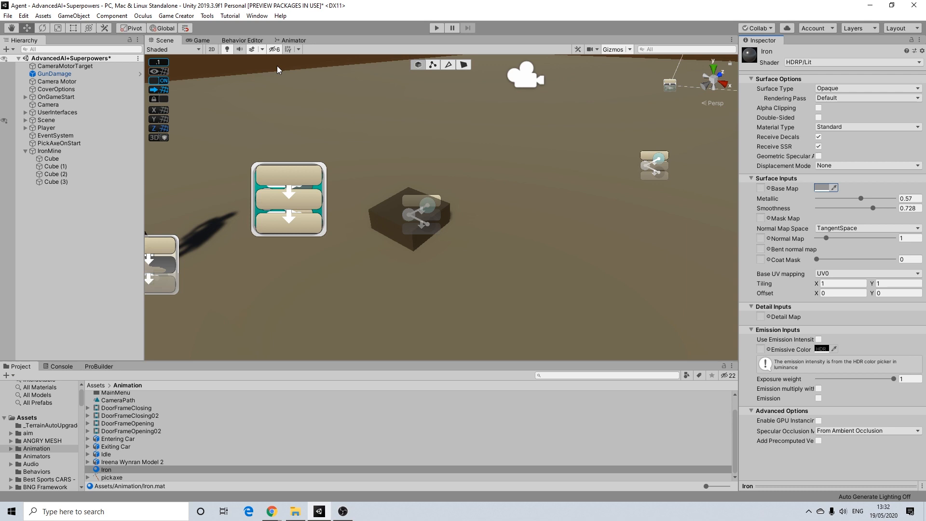
{"action": "left_click", "coordinate": [277, 66]}
{"action": "scroll", "coordinate": [396, 193], "scroll_direction": "down", "scroll_amount": 2}
{"action": "middle_click_drag", "start_coordinate": [396, 220], "coordinate": [439, 224]}
{"action": "scroll", "coordinate": [386, 193], "scroll_direction": "up", "scroll_amount": 3}
{"action": "scroll", "coordinate": [438, 270], "scroll_direction": "up", "scroll_amount": 3}
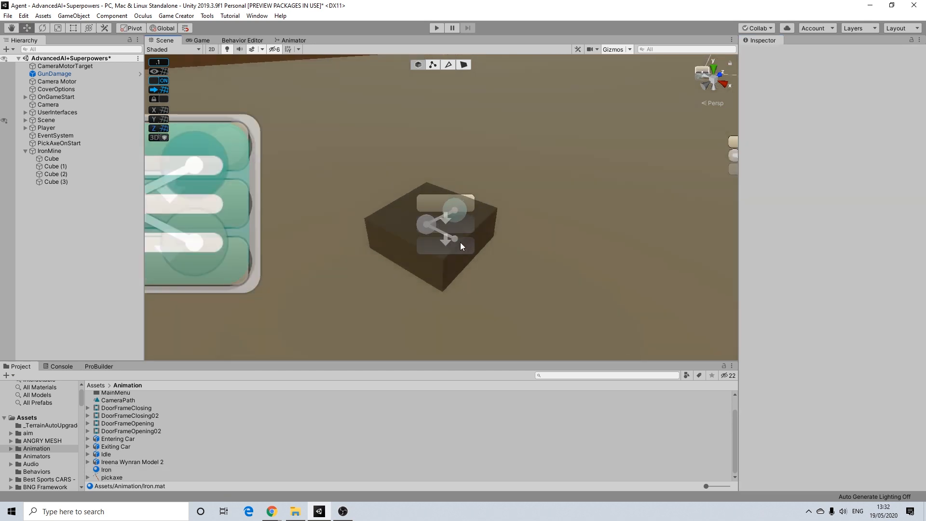
{"action": "scroll", "coordinate": [460, 242], "scroll_direction": "down", "scroll_amount": 2}
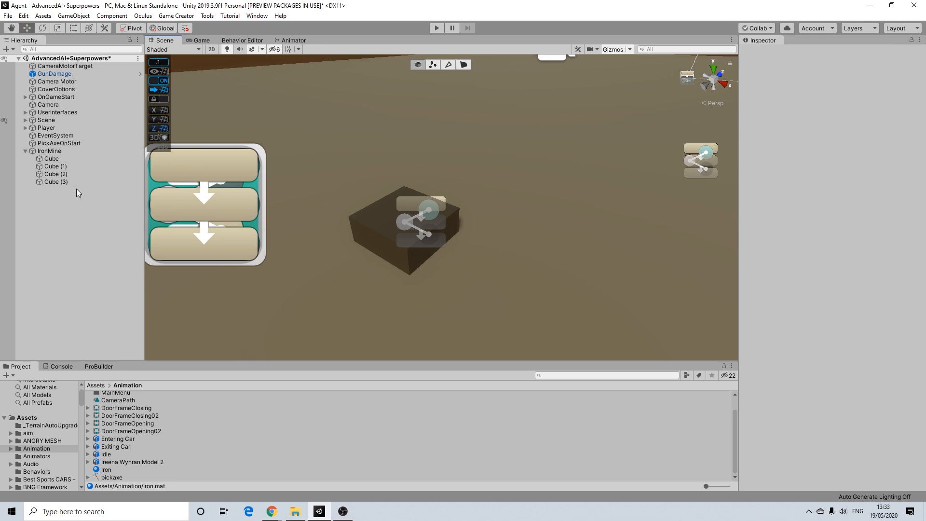
- Add a Box Collider component to the IronMine object
{"action": "left_click", "coordinate": [50, 151]}
{"action": "middle_click_drag", "start_coordinate": [386, 190], "coordinate": [392, 202]}
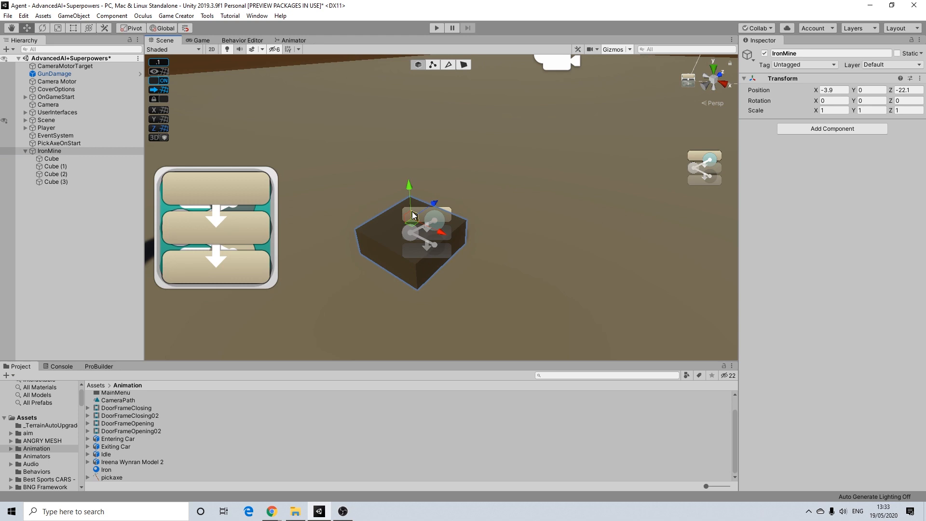
{"action": "scroll", "coordinate": [413, 215], "scroll_direction": "up", "scroll_amount": 3}
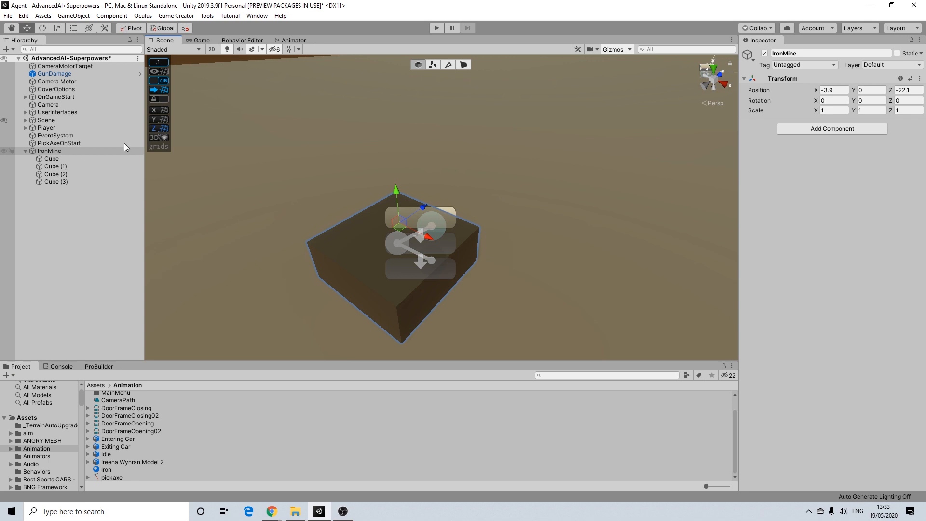
{"action": "scroll", "coordinate": [414, 166], "scroll_direction": "down", "scroll_amount": 3}
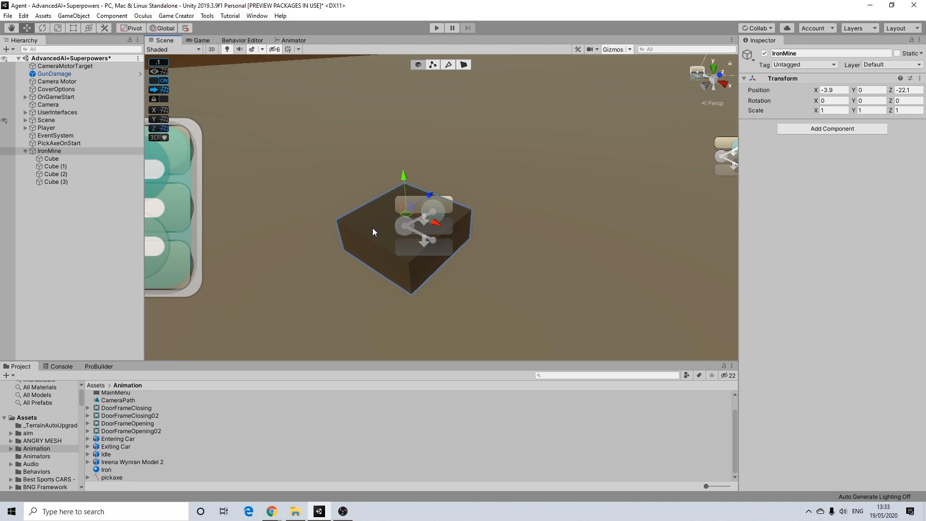
{"action": "left_click", "coordinate": [822, 129]}
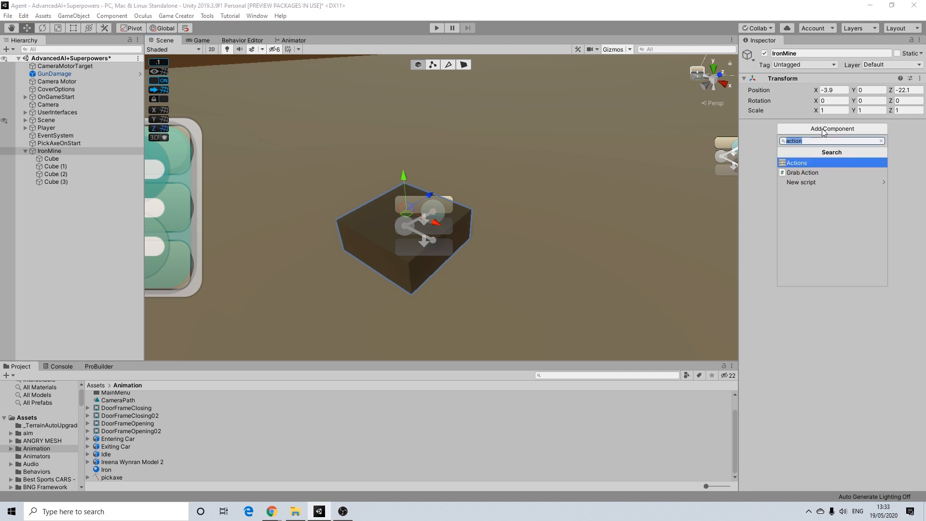
{"action": "type", "text": "box"}
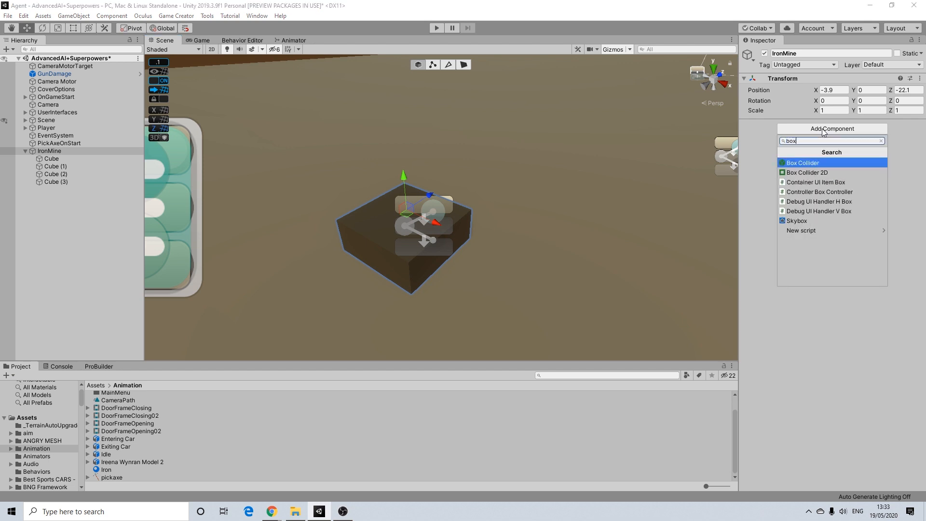
{"action": "key", "text": "Return"}
- Place IronMine's Box Collider in front of the cubes with center 0.51, 0.24, -1.54 and size 1, 0.43, 1.39
{"action": "left_click_drag", "start_coordinate": [482, 121], "coordinate": [347, 289], "text": "alt"}
{"action": "left_click_drag", "start_coordinate": [854, 166], "coordinate": [827, 165]}
{"action": "left_click", "coordinate": [868, 167]}
{"action": "type", "text": "0"}
{"action": "left_click_drag", "start_coordinate": [362, 177], "coordinate": [524, 104], "text": "alt"}
{"action": "left_click_drag", "start_coordinate": [816, 167], "coordinate": [820, 168]}
{"action": "left_click_drag", "start_coordinate": [819, 167], "coordinate": [823, 167]}
{"action": "left_click_drag", "start_coordinate": [512, 179], "coordinate": [362, 175], "text": "alt"}
{"action": "mouse_move", "coordinate": [853, 177]}
{"action": "left_mouse_down"}
{"action": "mouse_move", "coordinate": [901, 179]}
{"action": "mouse_move", "coordinate": [865, 170]}
{"action": "left_mouse_up"}
{"action": "left_click_drag", "start_coordinate": [509, 158], "coordinate": [601, 145], "text": "alt"}
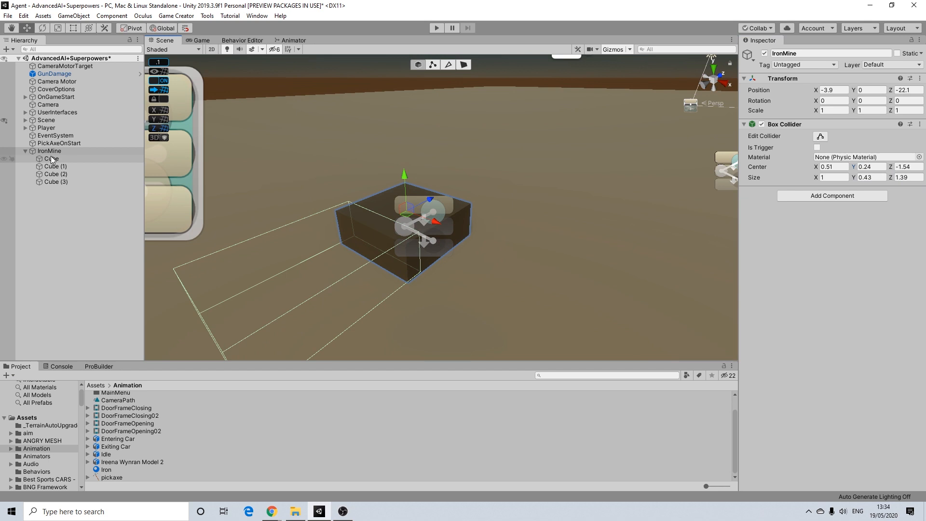
- Add a Game Creator Marker as a child of IronMine and position it at 0.5, 0, -1.6, facing the cubes
{"action": "right_click", "coordinate": [50, 152]}
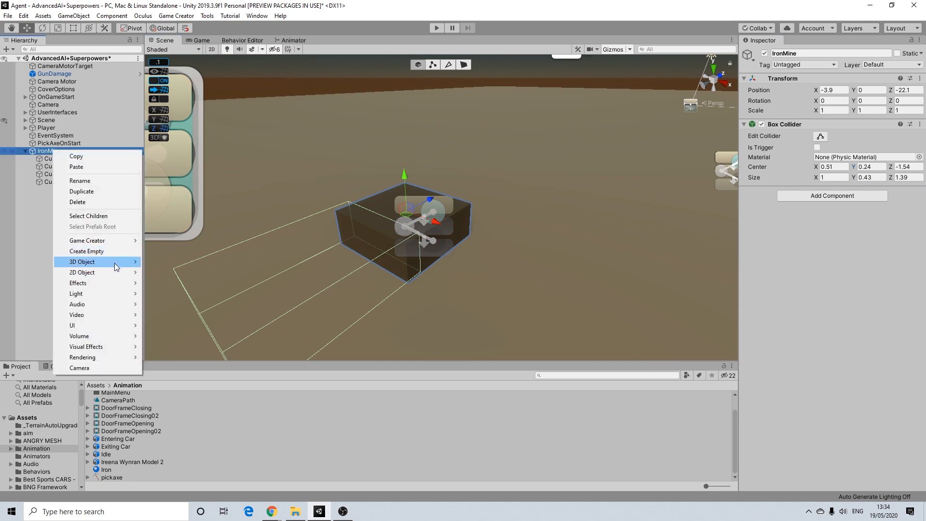
{"action": "mouse_move", "coordinate": [119, 242]}
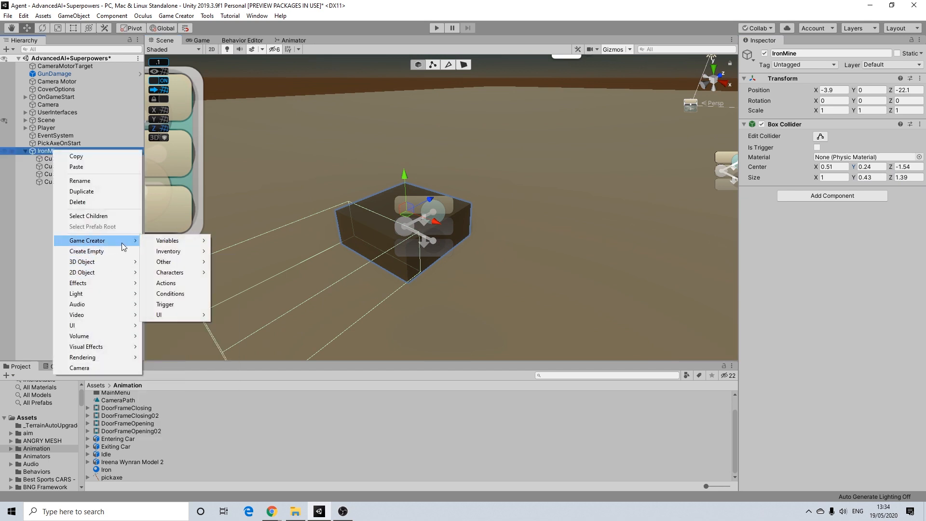
{"action": "mouse_move", "coordinate": [184, 265]}
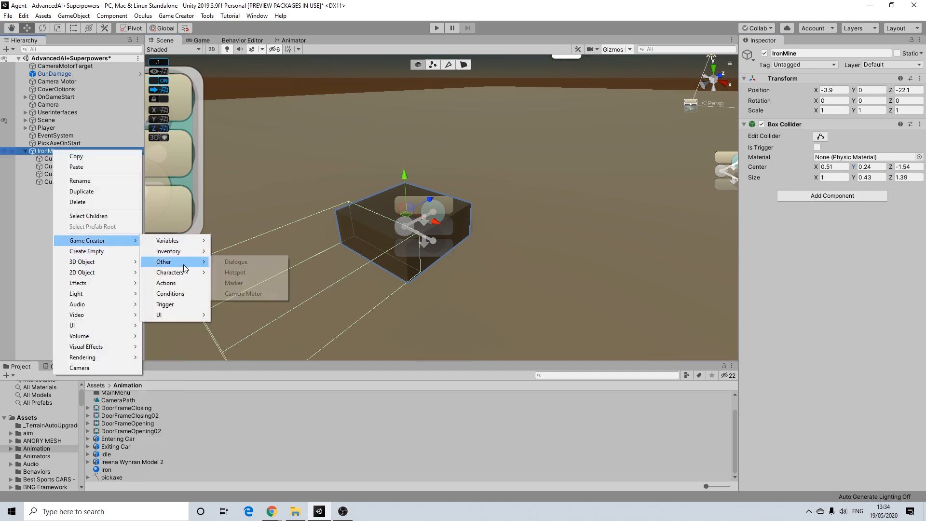
{"action": "left_click", "coordinate": [234, 283]}
{"action": "mouse_move", "coordinate": [338, 217]}
{"action": "left_mouse_down", "text": "alt"}
{"action": "mouse_move", "coordinate": [425, 193]}
{"action": "mouse_move", "coordinate": [358, 239]}
{"action": "left_mouse_up", "text": "alt"}
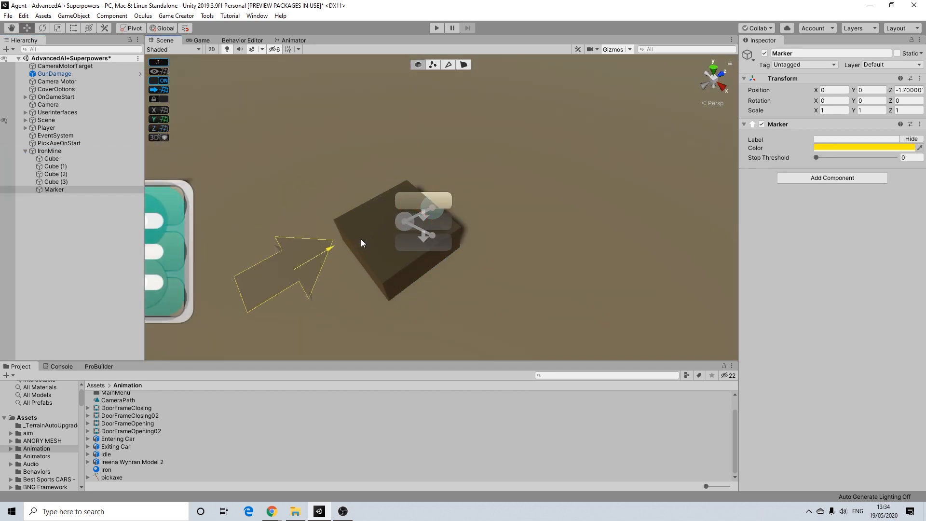
{"action": "mouse_move", "coordinate": [305, 299]}
{"action": "left_mouse_down"}
{"action": "mouse_move", "coordinate": [330, 315]}
{"action": "mouse_move", "coordinate": [440, 144]}
{"action": "mouse_move", "coordinate": [437, 203]}
{"action": "mouse_move", "coordinate": [438, 150]}
{"action": "mouse_move", "coordinate": [437, 193]}
{"action": "left_mouse_up"}
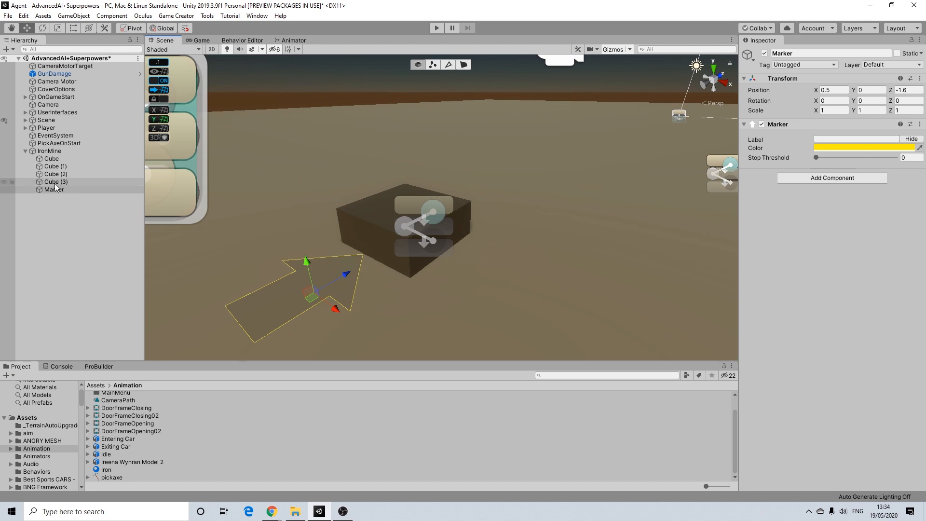
- Make IronMine's Box Collider a trigger and collapse its Box Collider and Transform components
{"action": "left_click", "coordinate": [50, 151]}
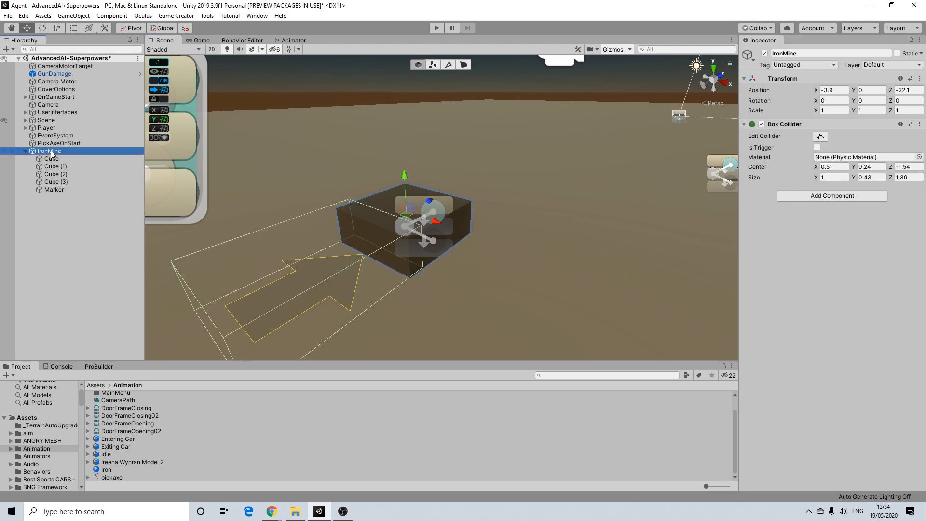
{"action": "left_click", "coordinate": [817, 147]}
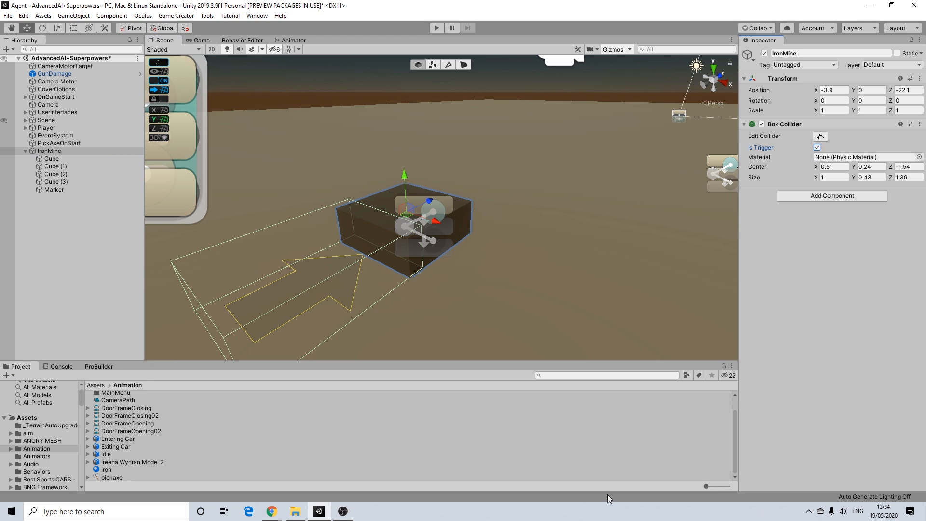
{"action": "left_click", "coordinate": [348, 511]}
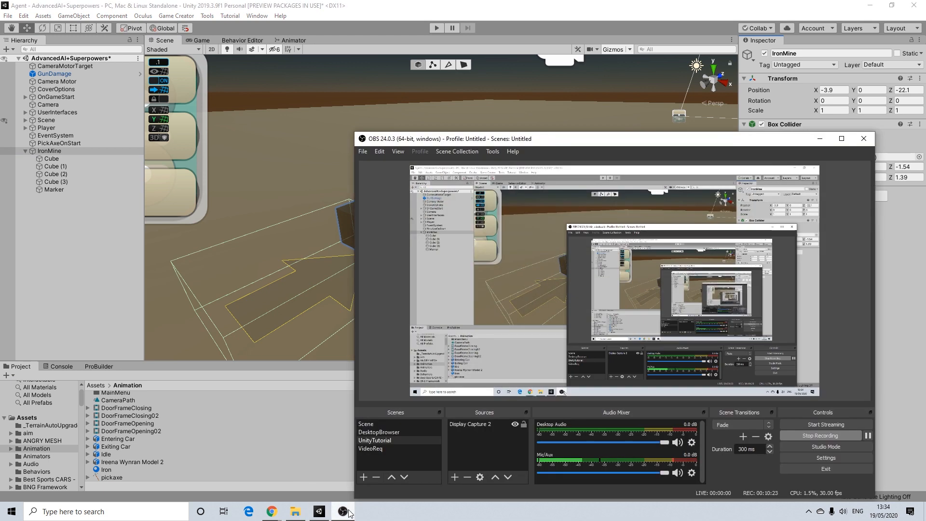
{"action": "left_click", "coordinate": [345, 511]}
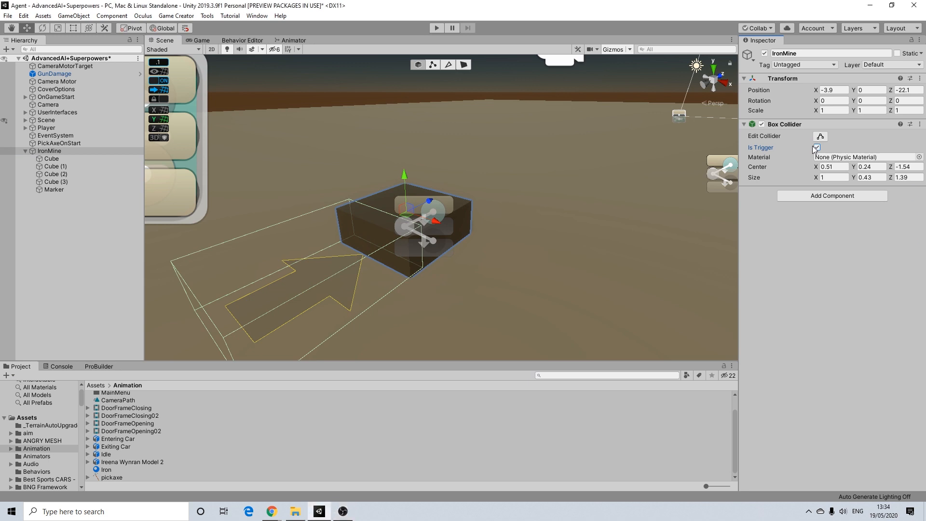
{"action": "left_click_drag", "start_coordinate": [315, 269], "coordinate": [286, 280], "text": "alt"}
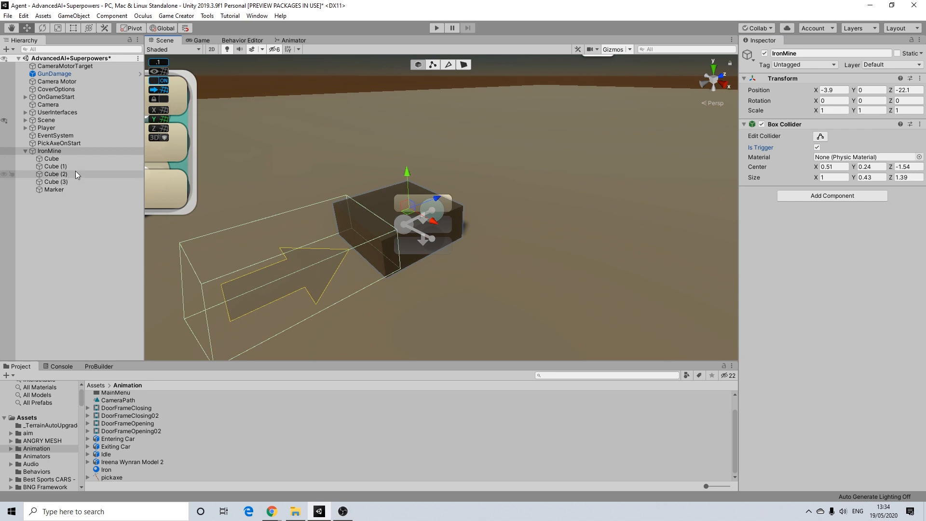
{"action": "left_click", "coordinate": [744, 125]}
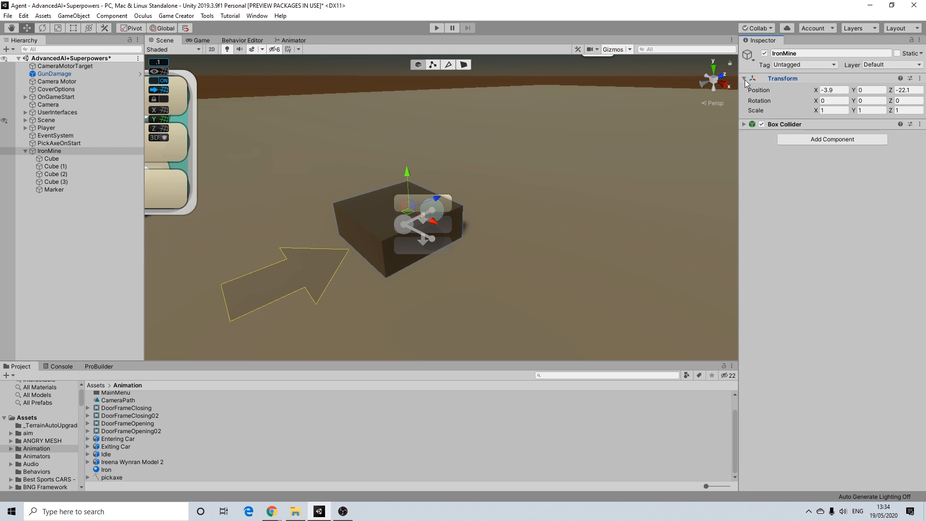
{"action": "left_click", "coordinate": [745, 79]}
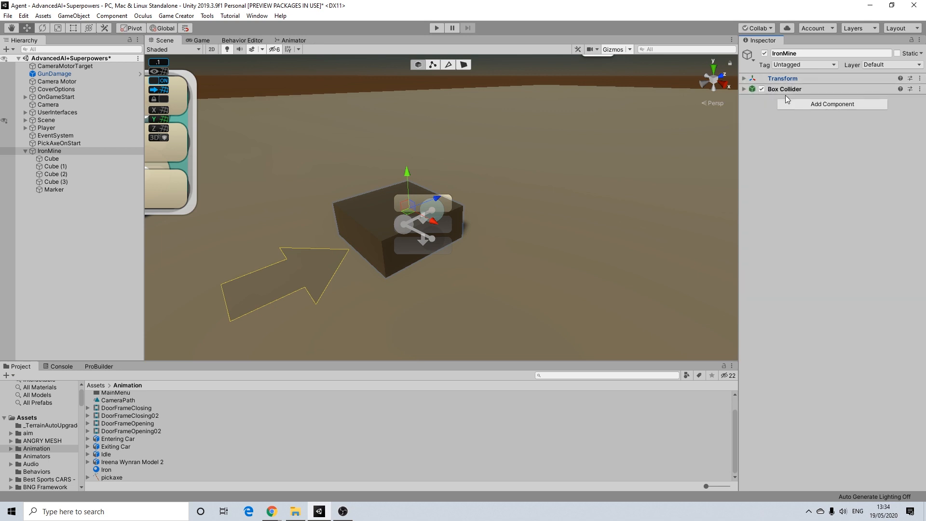
- Add a Trigger component to the IronMine object and set it to On Player Enter
{"action": "left_click", "coordinate": [802, 104]}
{"action": "type", "text": "trigger"}
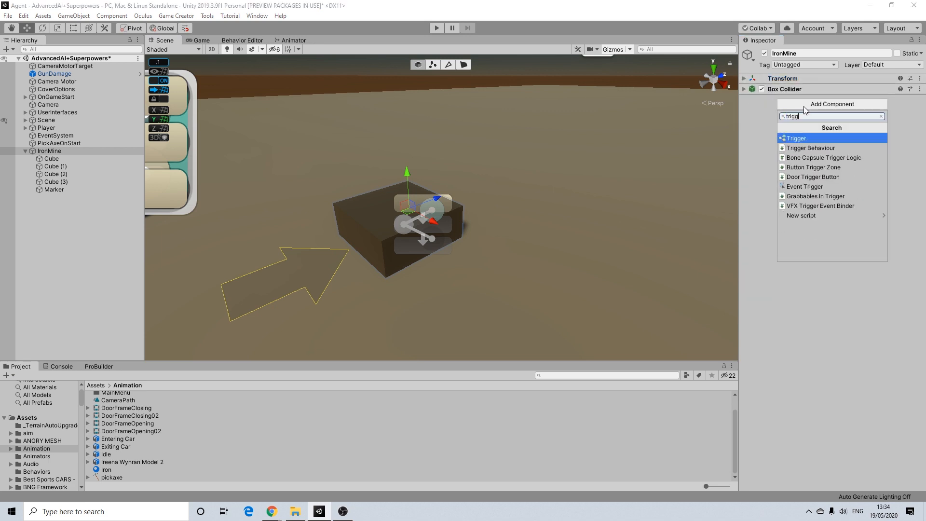
{"action": "key", "text": "Return"}
{"action": "left_click", "coordinate": [839, 123]}
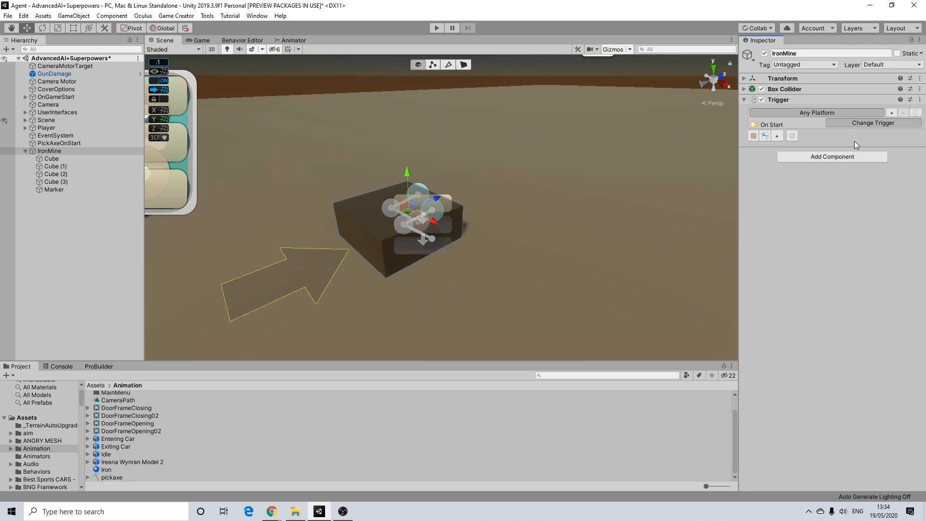
{"action": "type", "text": "play"}
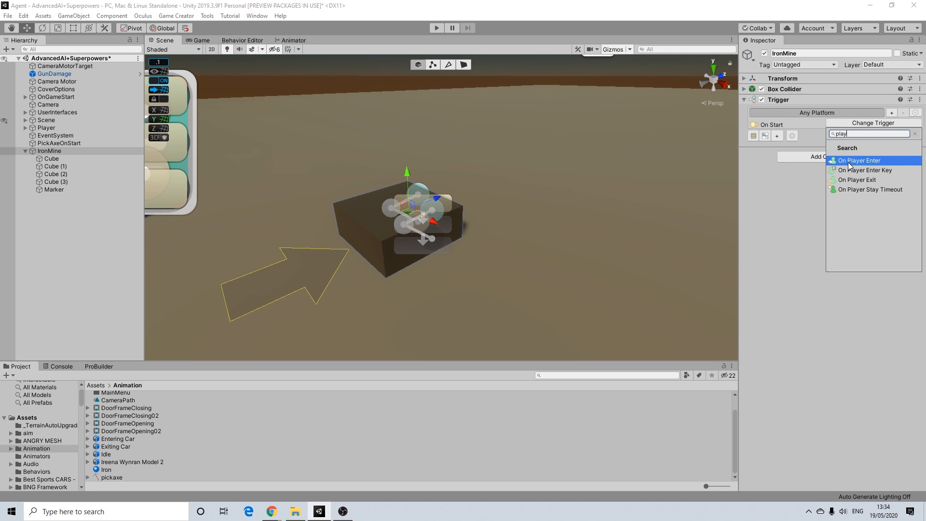
{"action": "left_click", "coordinate": [848, 162]}
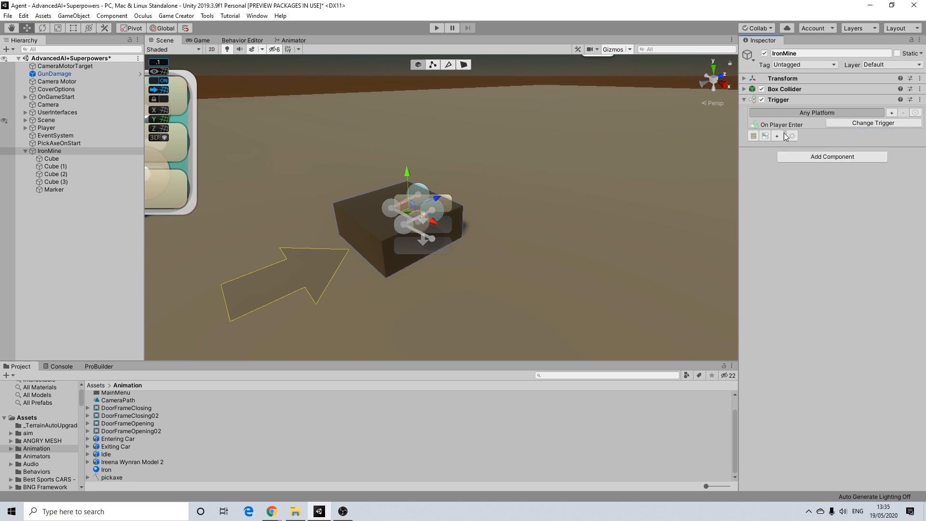
- Add an Actions component to IronMine and link it to an actions slot of the On Player Enter trigger
{"action": "left_click", "coordinate": [782, 135]}
{"action": "left_click", "coordinate": [804, 167]}
{"action": "type", "text": "actions"}
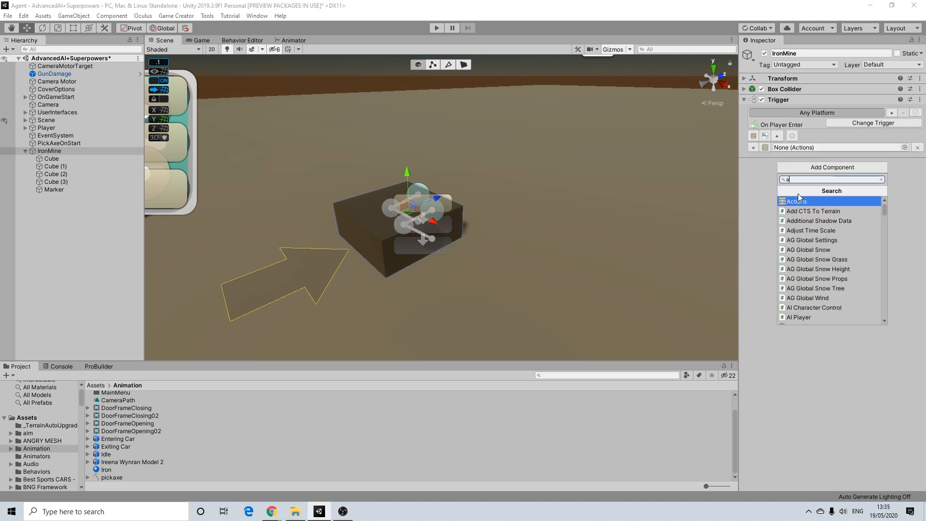
{"action": "key", "text": "Return"}
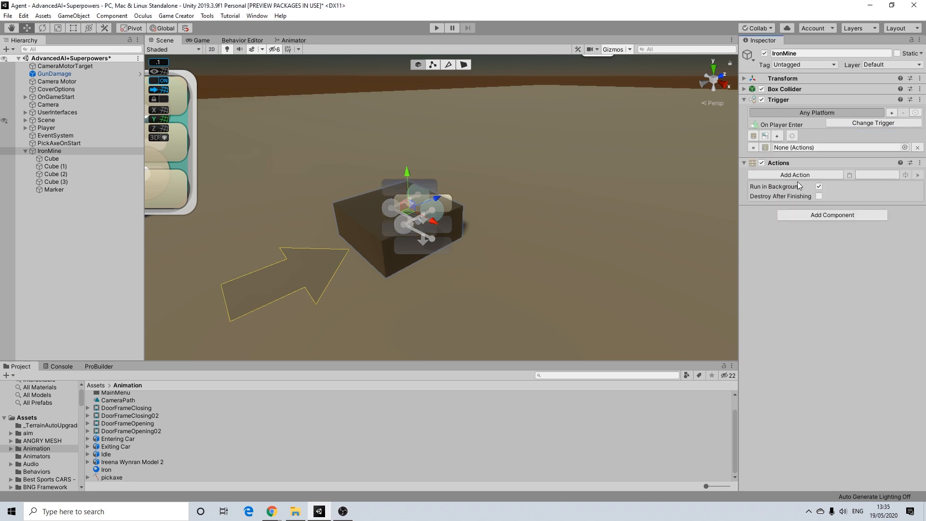
{"action": "left_click_drag", "start_coordinate": [788, 164], "coordinate": [795, 147]}
- Add a second Trigger component to IronMine and set it to On Player Exit
{"action": "left_click", "coordinate": [813, 218]}
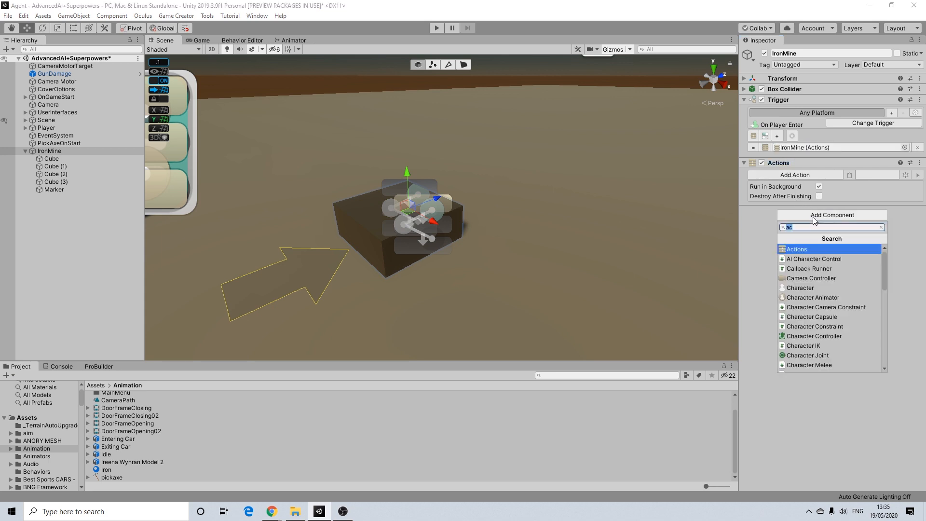
{"action": "type", "text": "trigg"}
{"action": "key", "text": "Return"}
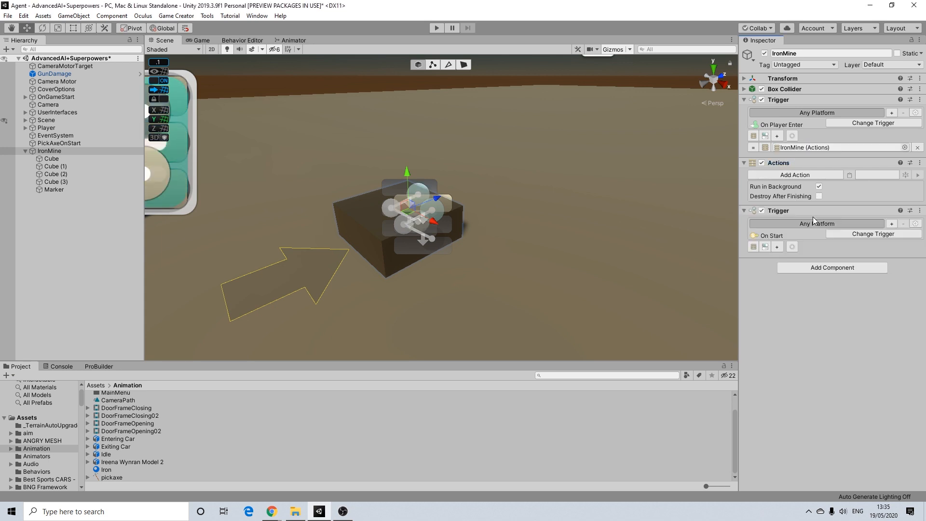
{"action": "left_click", "coordinate": [872, 234]}
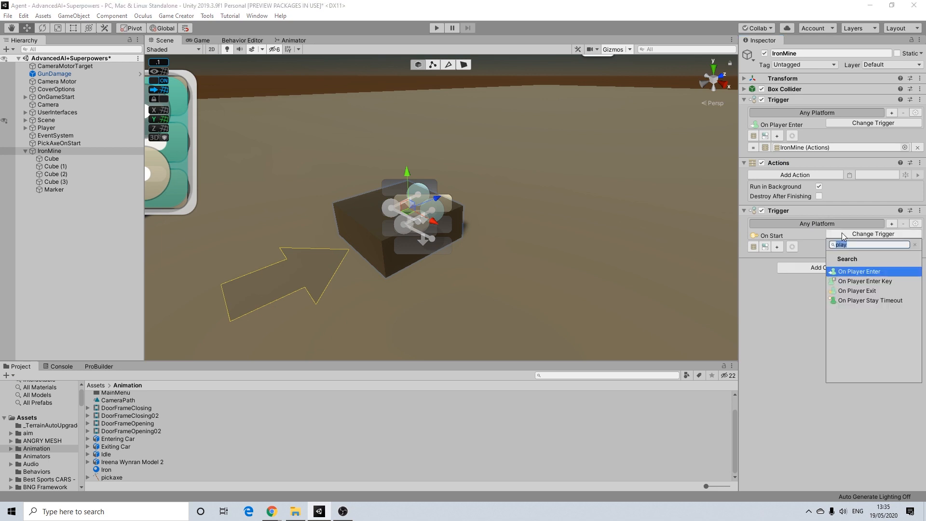
{"action": "left_click", "coordinate": [862, 288]}
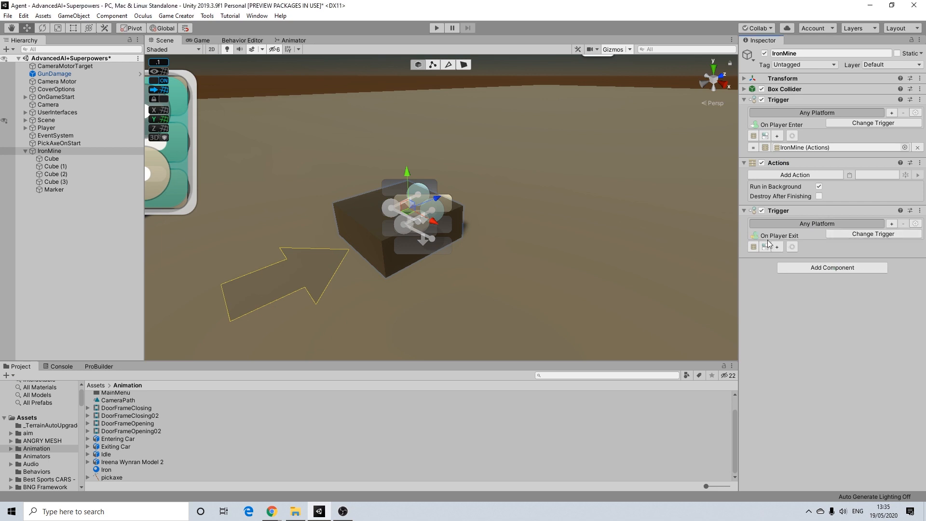
- Add a second Actions component to IronMine and link it to an actions slot of the On Player Exit trigger
{"action": "left_click", "coordinate": [777, 247]}
{"action": "left_click", "coordinate": [806, 277]}
{"action": "type", "text": "ac"}
{"action": "left_click", "coordinate": [801, 313]}
{"action": "left_click_drag", "start_coordinate": [773, 274], "coordinate": [796, 260]}
- Create an empty child object under IronMine and name it MiningActions
{"action": "right_click", "coordinate": [48, 151]}
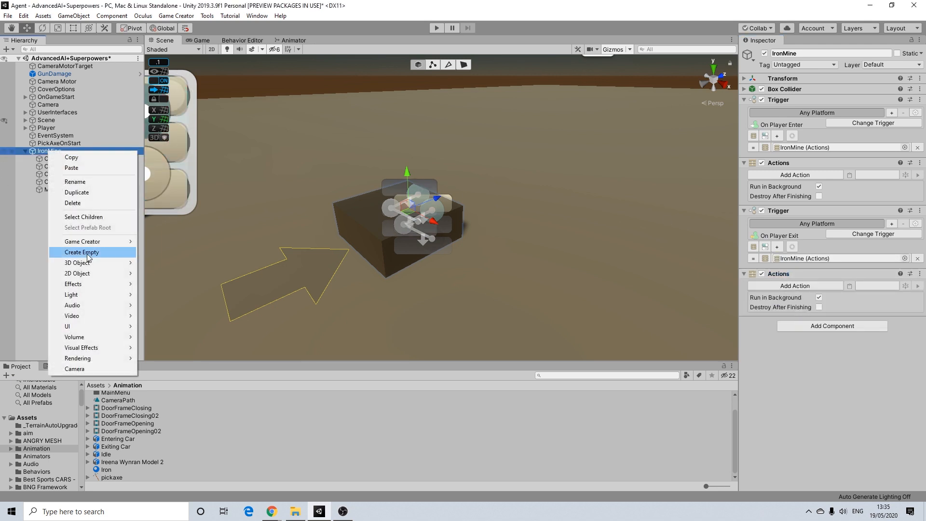
{"action": "left_click", "coordinate": [90, 252]}
{"action": "right_click", "coordinate": [57, 197]}
{"action": "left_click", "coordinate": [95, 227]}
{"action": "type", "text": "M"}
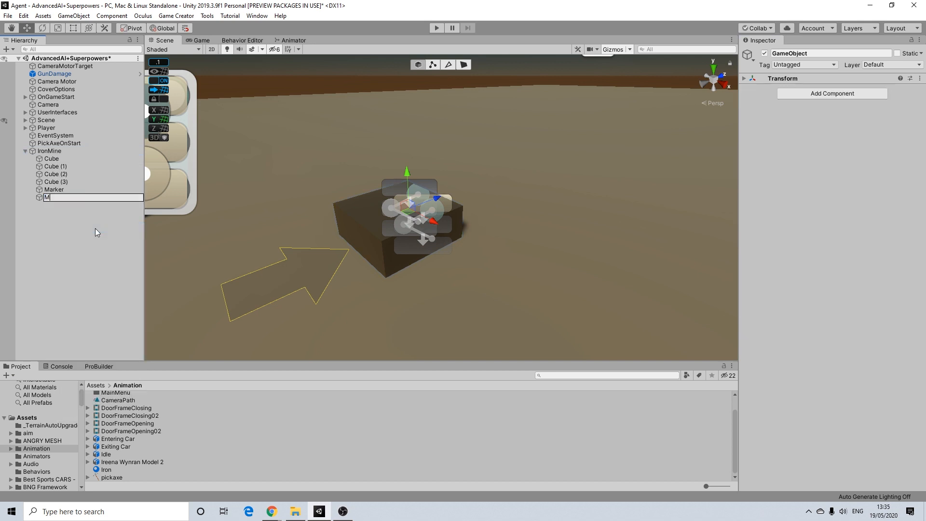
{"action": "type", "text": "iningActions"}
{"action": "key", "text": "Return"}
- Add a Set Active action targeting MiningActions to IronMine's On Player Enter actions, with Active enabled
{"action": "left_click", "coordinate": [44, 151]}
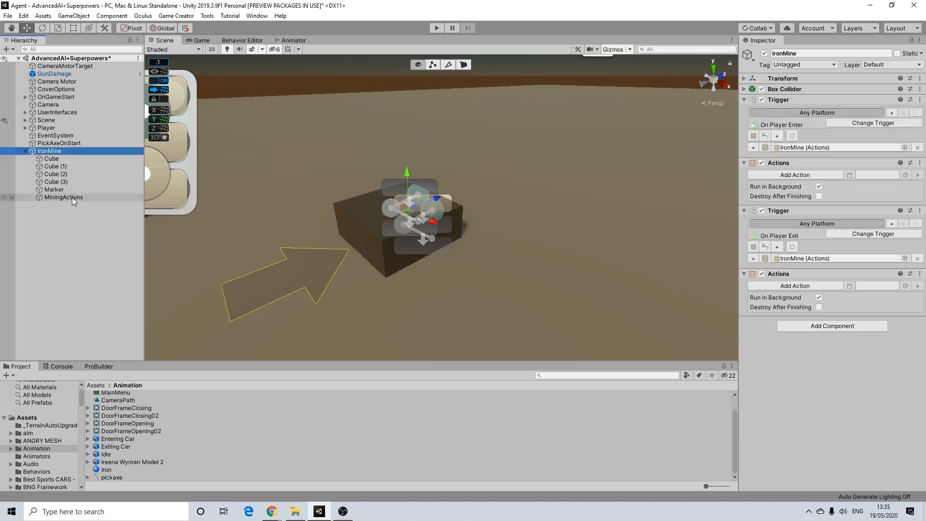
{"action": "left_click", "coordinate": [793, 175]}
{"action": "type", "text": "set"}
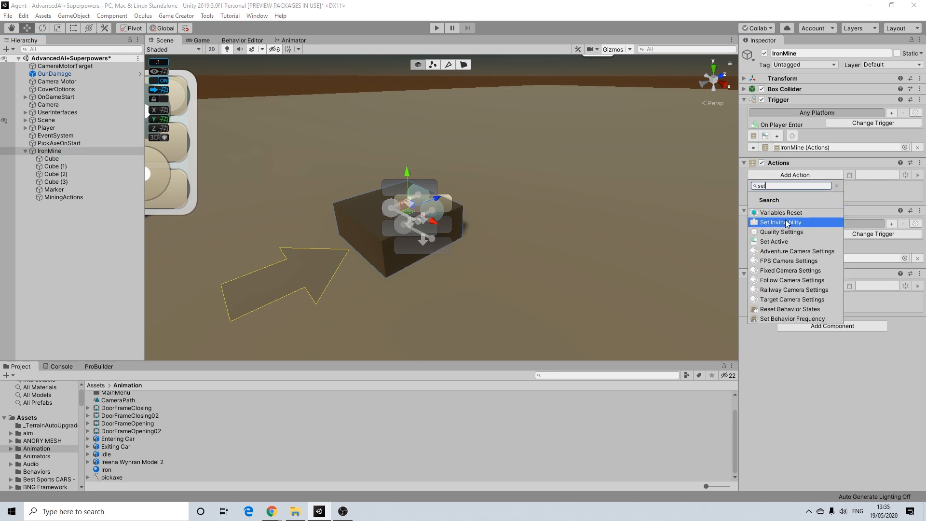
{"action": "left_click", "coordinate": [803, 229]}
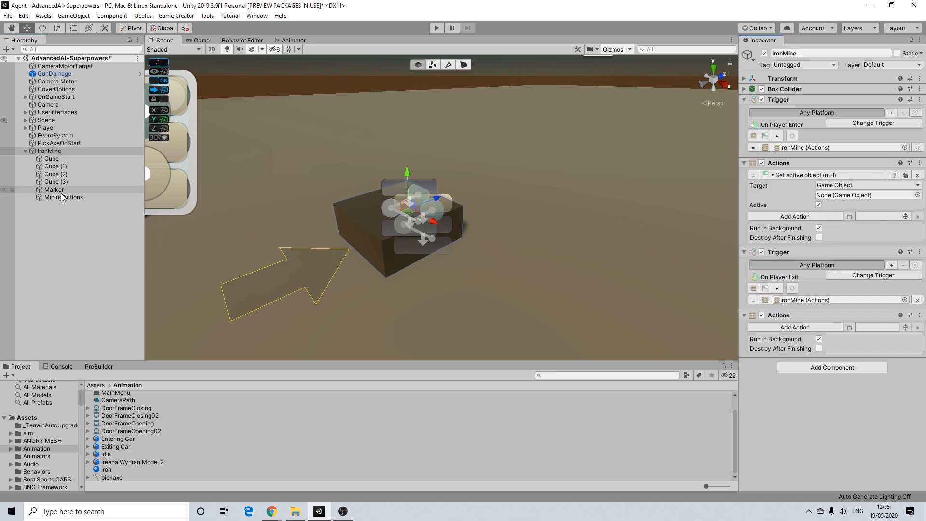
{"action": "left_click_drag", "start_coordinate": [57, 195], "coordinate": [836, 197]}
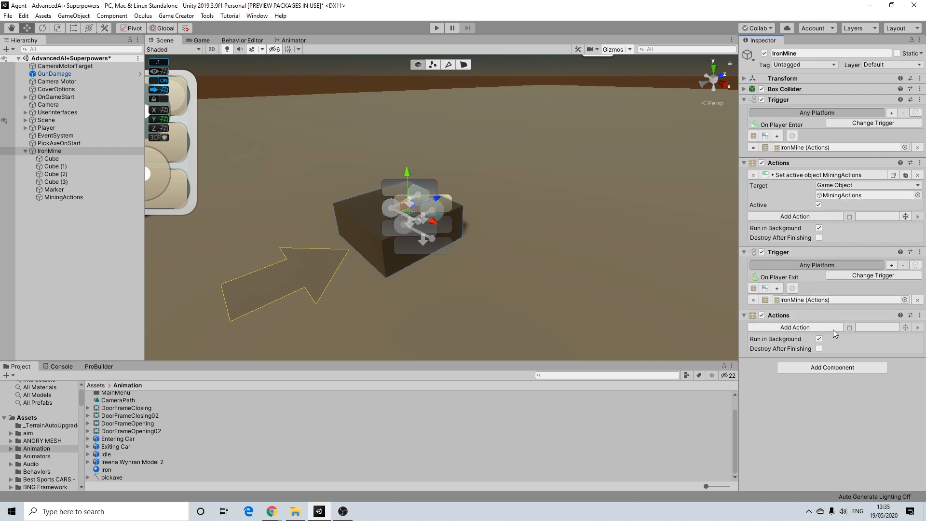
- Add a Set Active action targeting MiningActions to IronMine's On Player Exit actions, with Active disabled
{"action": "left_click", "coordinate": [850, 328]}
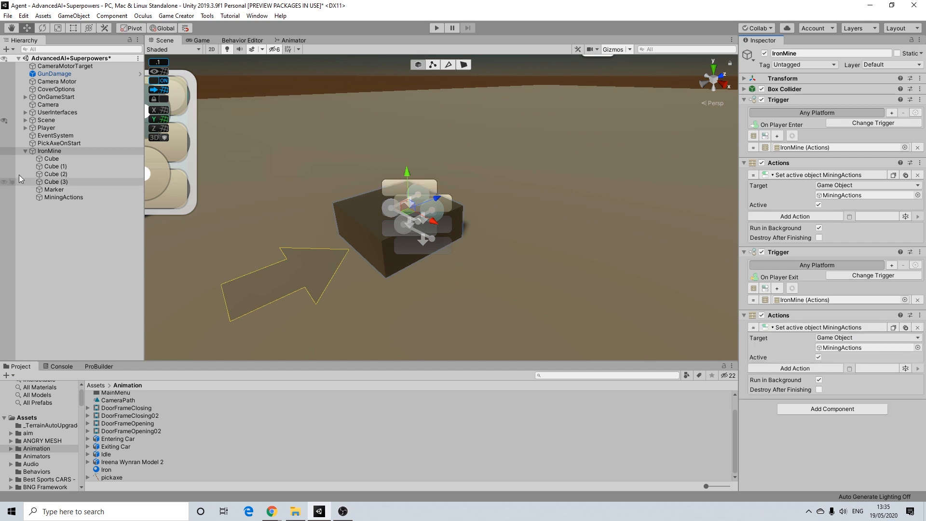
{"action": "left_click_drag", "start_coordinate": [54, 197], "coordinate": [844, 351]}
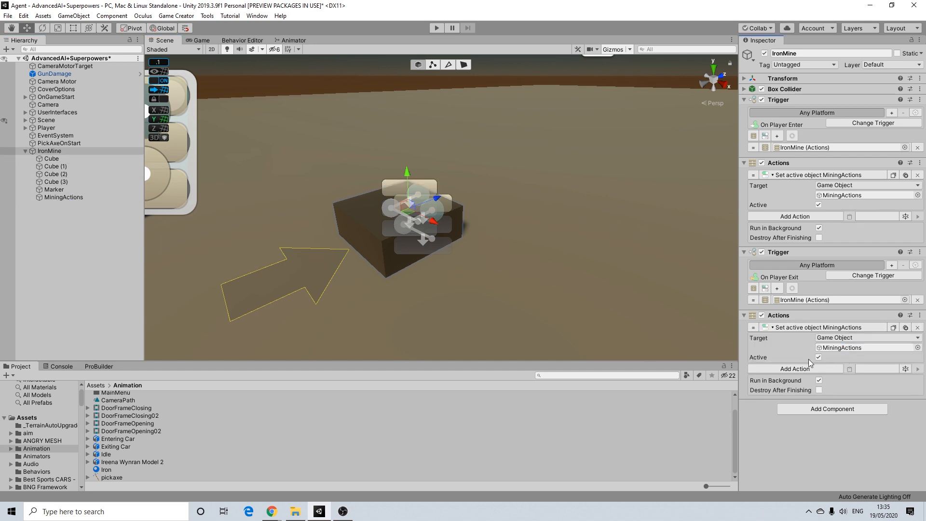
{"action": "left_click", "coordinate": [818, 357]}
{"action": "scroll", "coordinate": [621, 259], "scroll_direction": "down", "scroll_amount": 2}
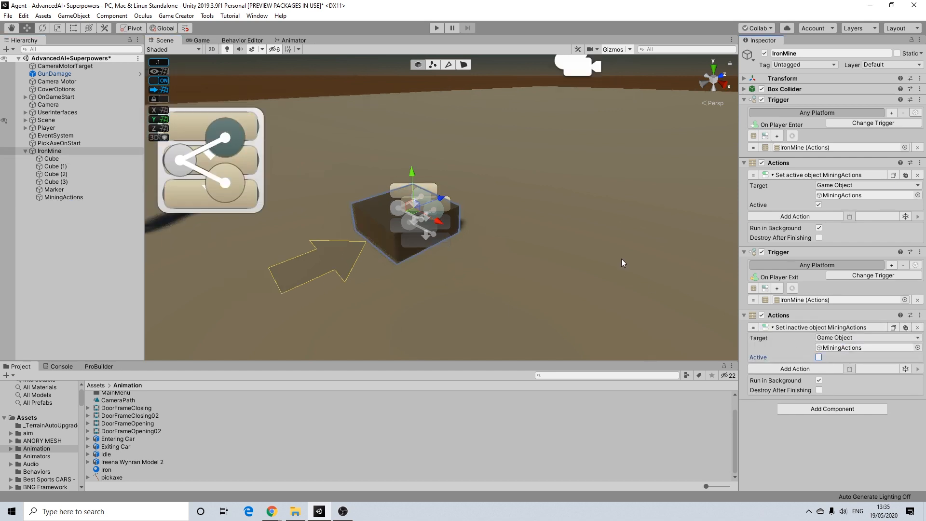
- Add a UI Canvas as a child of MiningActions
{"action": "left_click", "coordinate": [78, 203]}
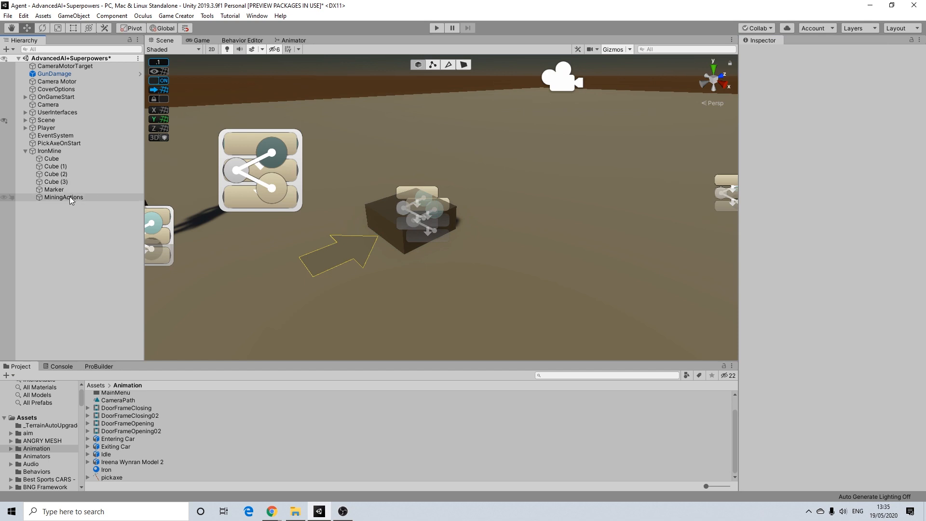
{"action": "left_click", "coordinate": [70, 197]}
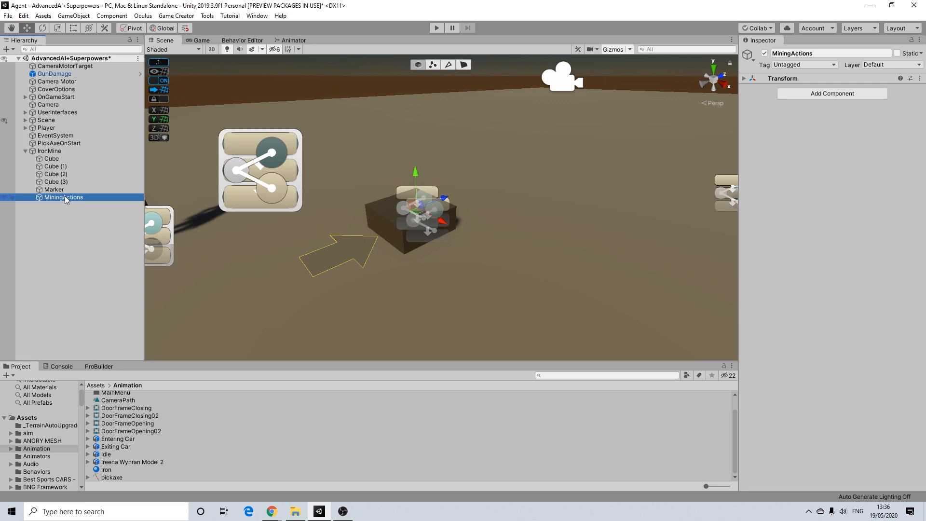
{"action": "right_click", "coordinate": [65, 196]}
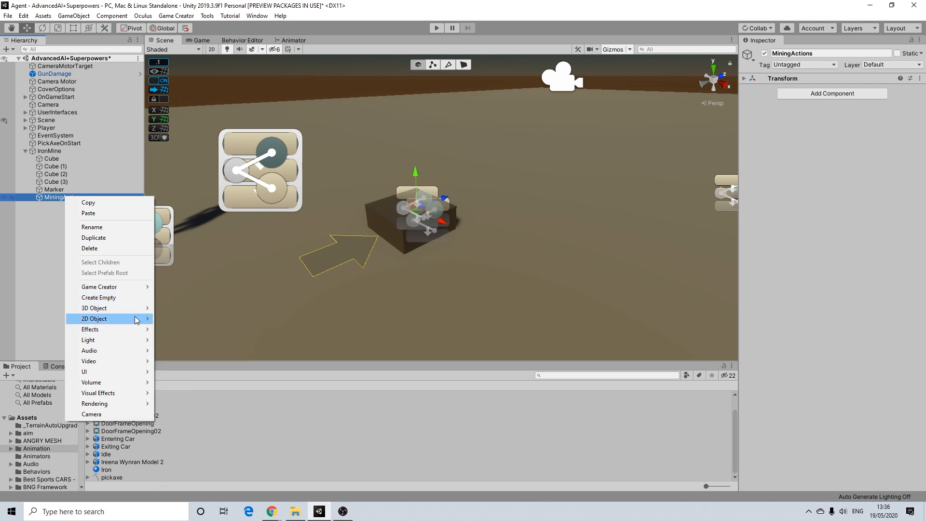
{"action": "mouse_move", "coordinate": [139, 312]}
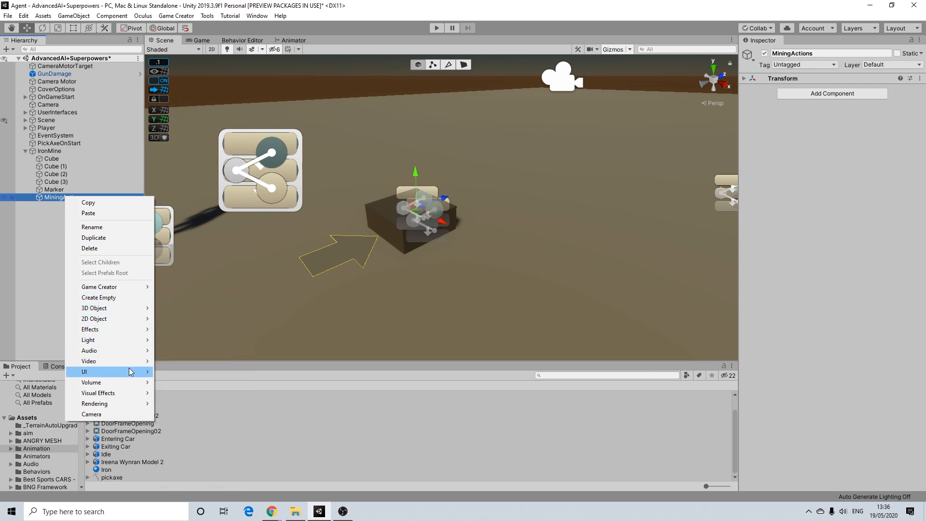
{"action": "mouse_move", "coordinate": [144, 372]}
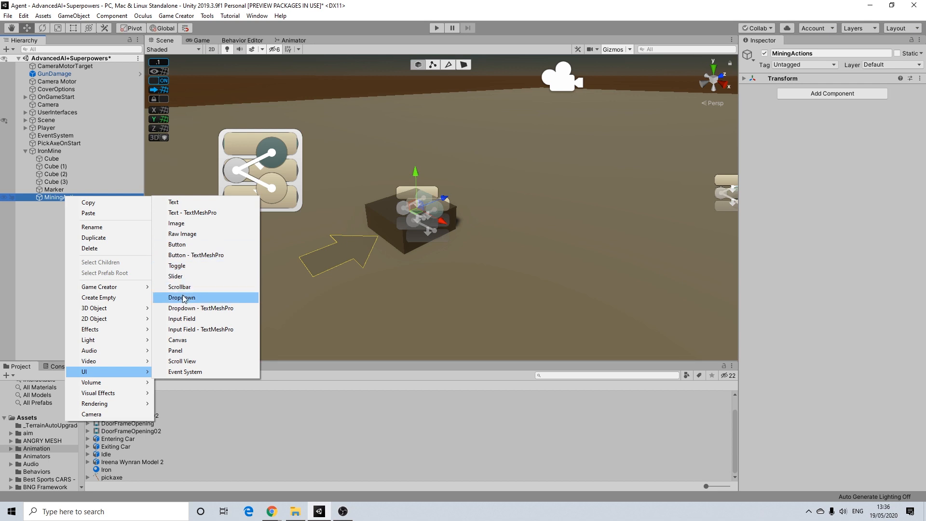
{"action": "left_click", "coordinate": [179, 340]}
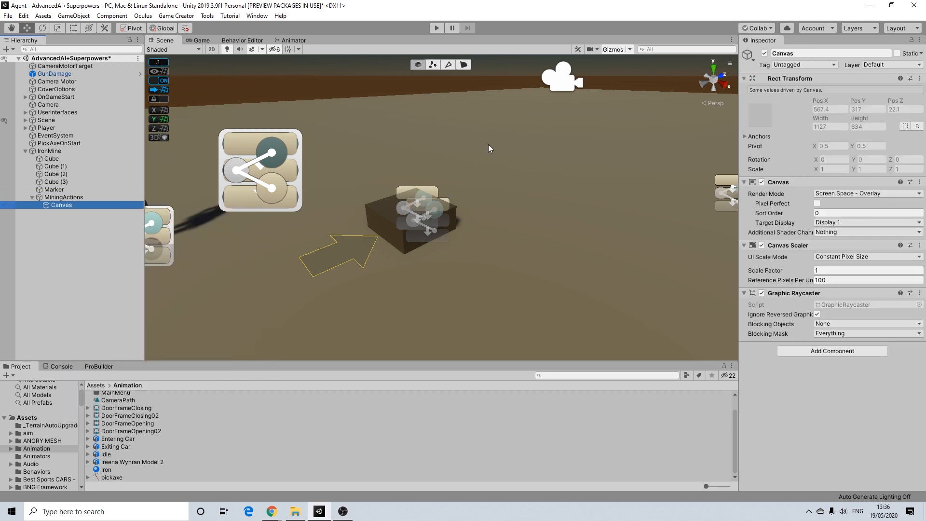
- Delete the UI Canvas from under MiningActions
{"action": "scroll", "coordinate": [488, 149], "scroll_direction": "down", "scroll_amount": 10}
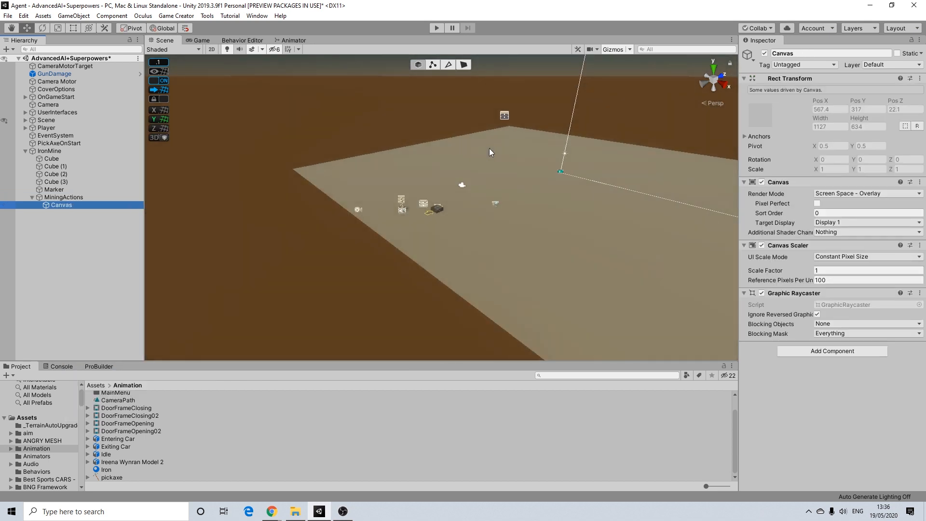
{"action": "scroll", "coordinate": [489, 149], "scroll_direction": "down", "scroll_amount": 5}
{"action": "scroll", "coordinate": [489, 149], "scroll_direction": "up", "scroll_amount": 2}
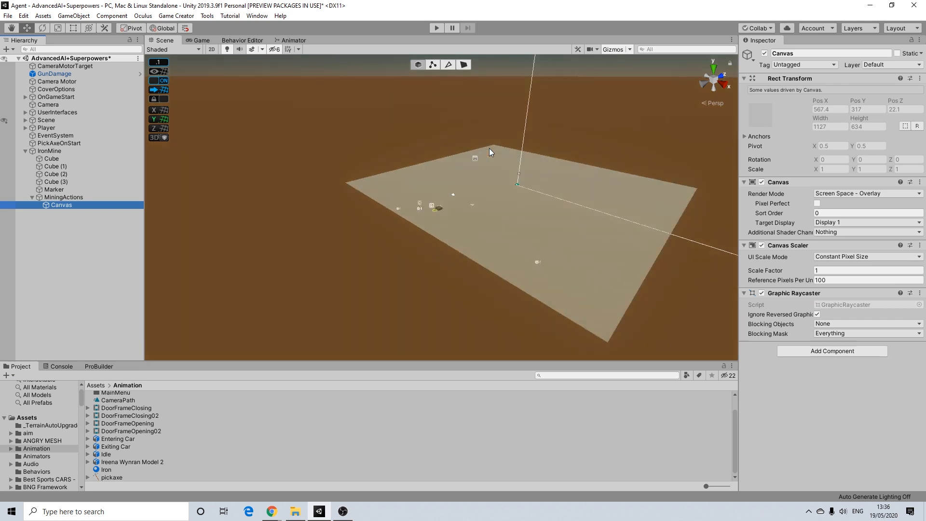
{"action": "scroll", "coordinate": [489, 149], "scroll_direction": "up", "scroll_amount": 15}
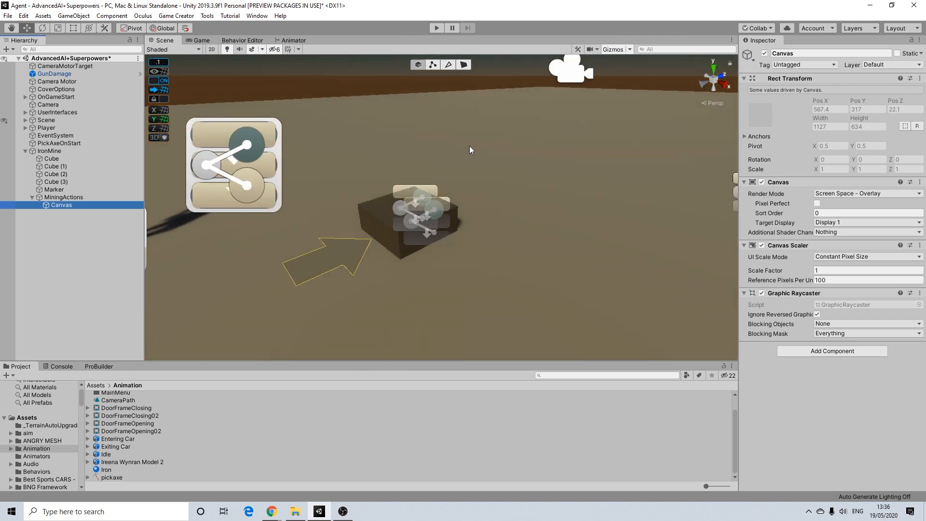
{"action": "scroll", "coordinate": [470, 147], "scroll_direction": "up", "scroll_amount": 2}
{"action": "left_click", "coordinate": [54, 189]}
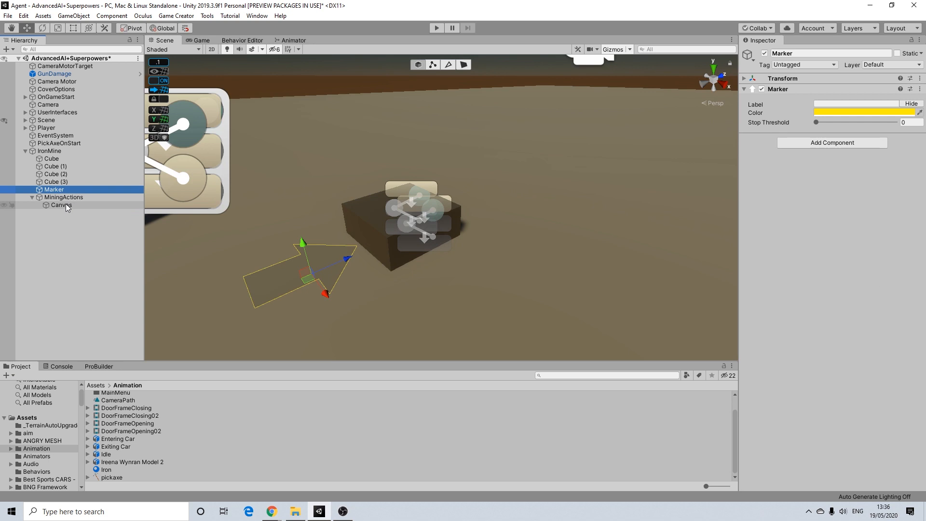
{"action": "left_click", "coordinate": [66, 205]}
{"action": "key", "text": "Delete"}
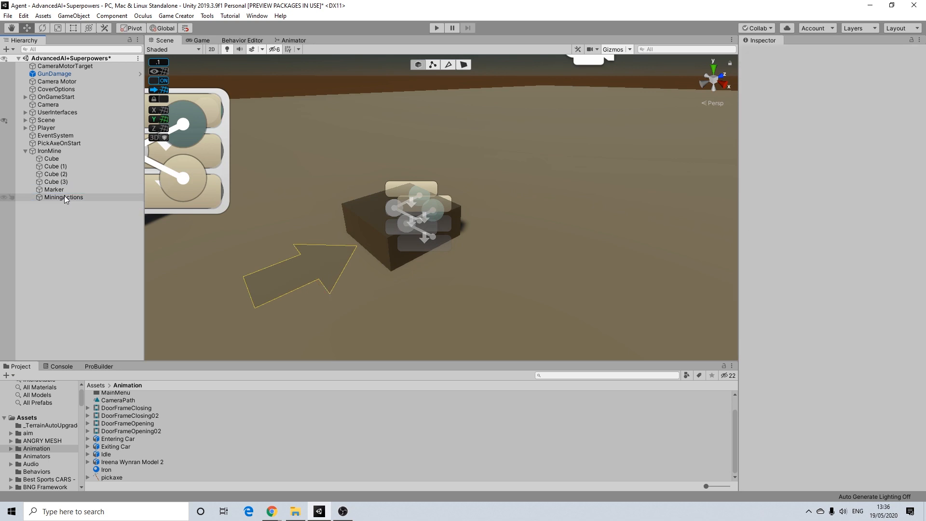
- Create an empty child object under MiningActions and add a Canvas component to it
{"action": "right_click", "coordinate": [62, 197]}
{"action": "left_click", "coordinate": [83, 289]}
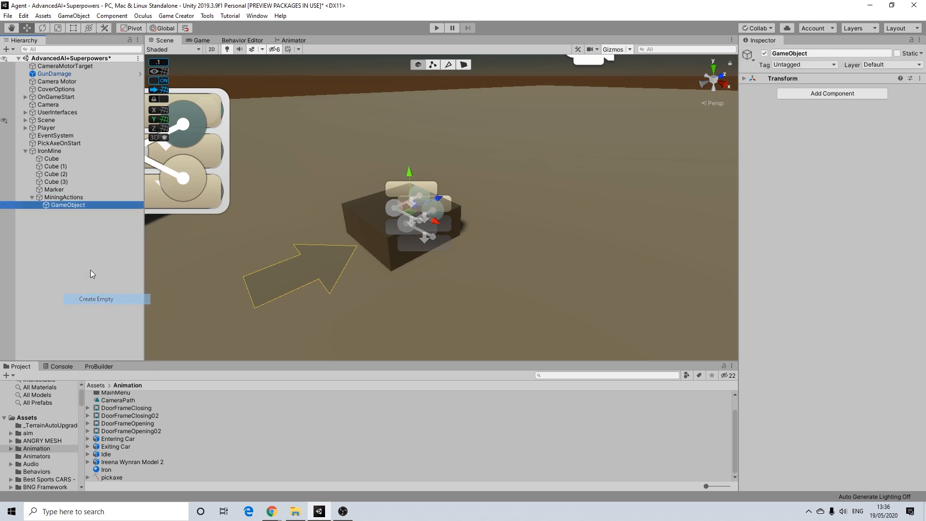
{"action": "left_click", "coordinate": [829, 94]}
{"action": "type", "text": "c"}
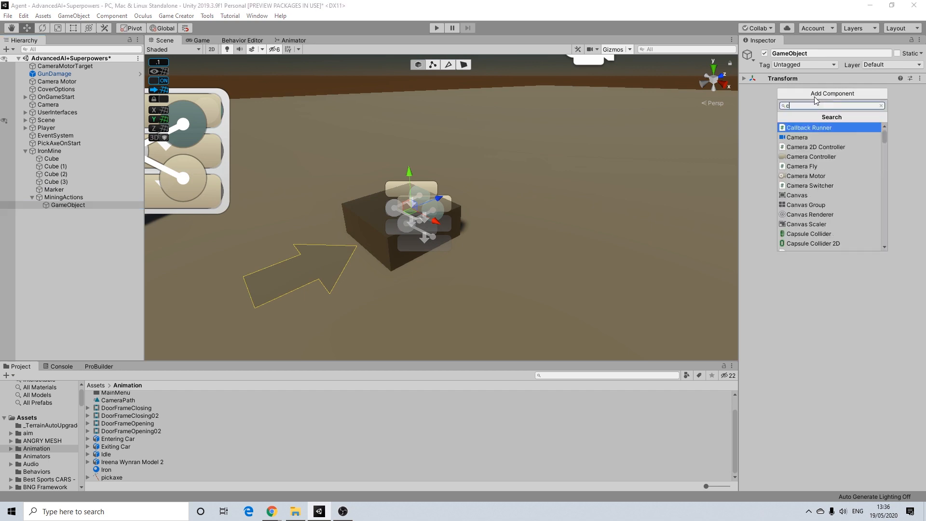
{"action": "type", "text": "anva"}
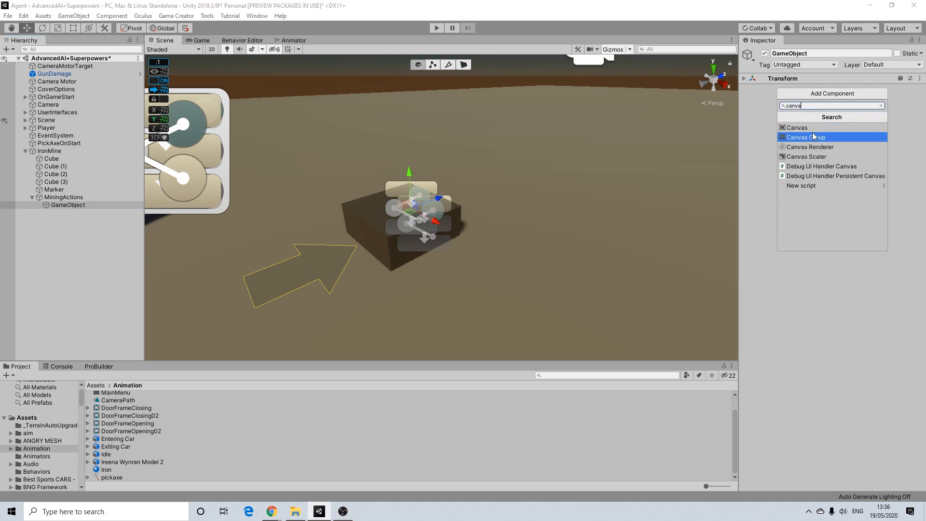
{"action": "left_click", "coordinate": [806, 128]}
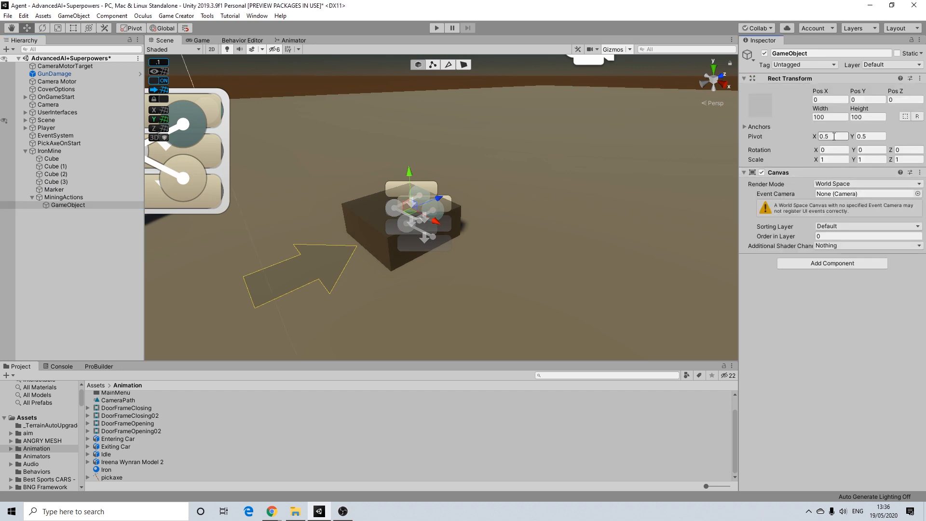
- Scale the world-space canvas object to 0.01 in X and Y and position it at 0.5, 0.738, -0.64 over the mine cubes
{"action": "left_click", "coordinate": [827, 160]}
{"action": "type", "text": "0.01"}
{"action": "key", "text": "Tab"}
{"action": "type", "text": "0.01"}
{"action": "left_click_drag", "start_coordinate": [476, 136], "coordinate": [410, 145], "text": "alt"}
{"action": "left_click_drag", "start_coordinate": [435, 178], "coordinate": [460, 197]}
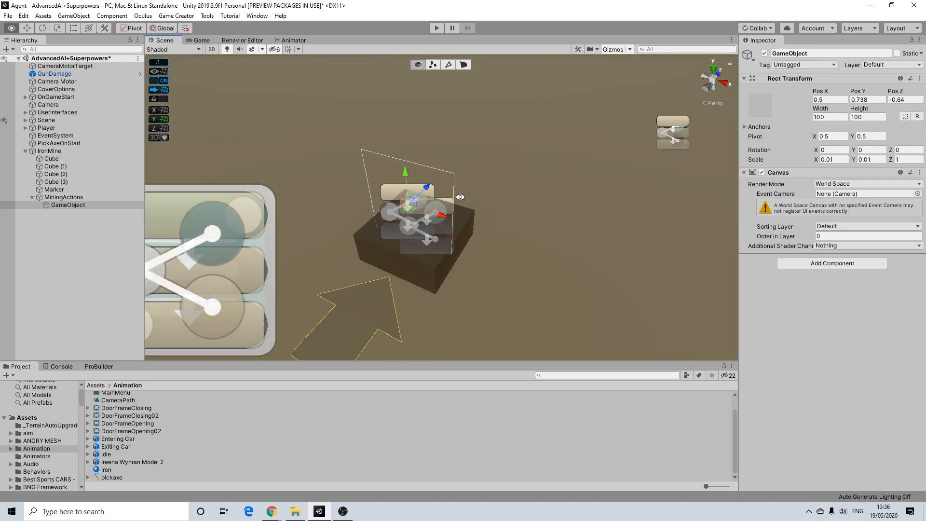
- Raise the world-space canvas object under MiningActions to a Y position of 0.97 and rename it CanvasStart
{"action": "left_click_drag", "start_coordinate": [399, 173], "coordinate": [427, 170]}
{"action": "right_click", "coordinate": [61, 205]}
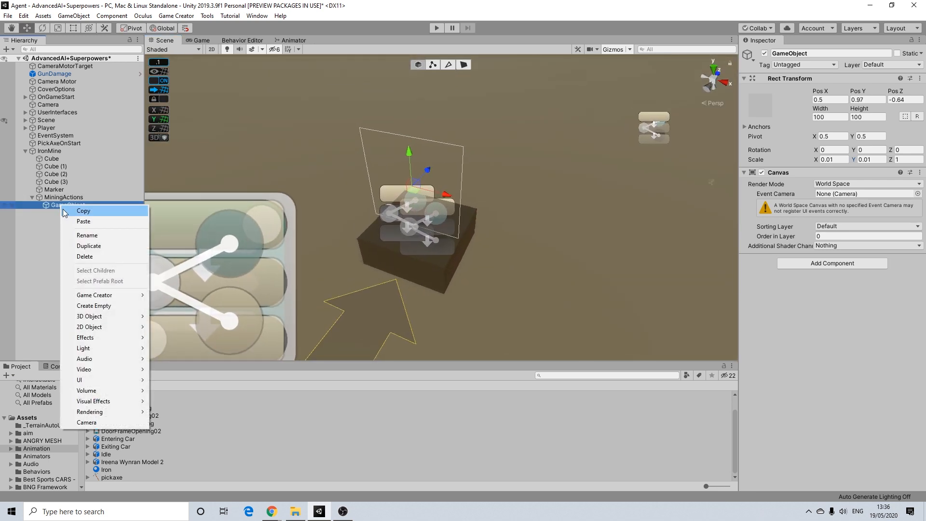
{"action": "left_click", "coordinate": [90, 235]}
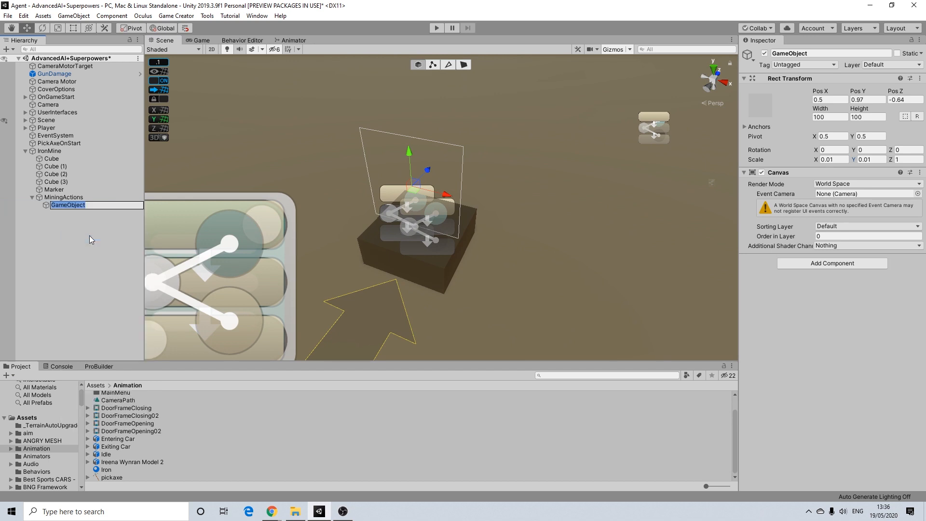
{"action": "type", "text": "Can"}
{"action": "type", "text": "vasMin"}
{"action": "key", "text": "BackSpace"}
{"action": "key", "text": "BackSpace"}
{"action": "key", "text": "BackSpace"}
{"action": "type", "text": "Start"}
{"action": "key", "text": "Return"}
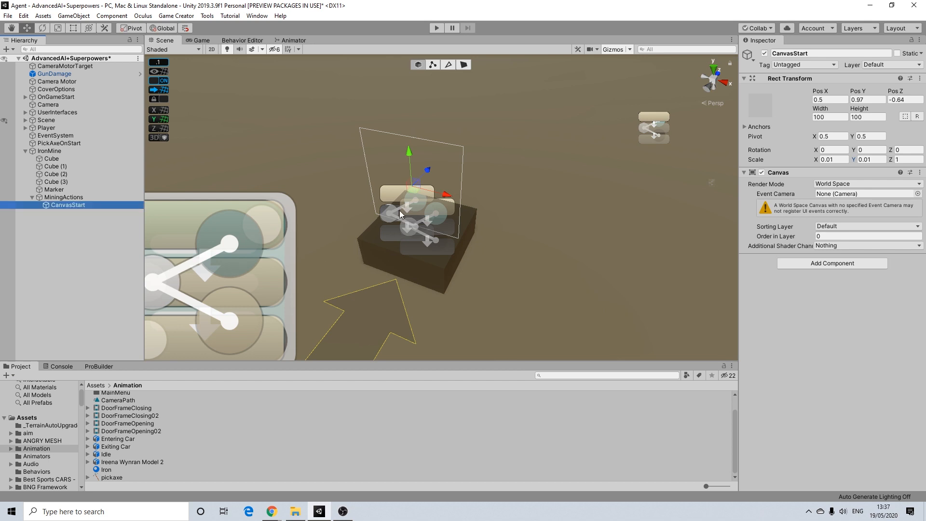
- Add a UI Image as a child of CanvasStart and set its Y scale to 0.5
{"action": "right_click", "coordinate": [59, 206]}
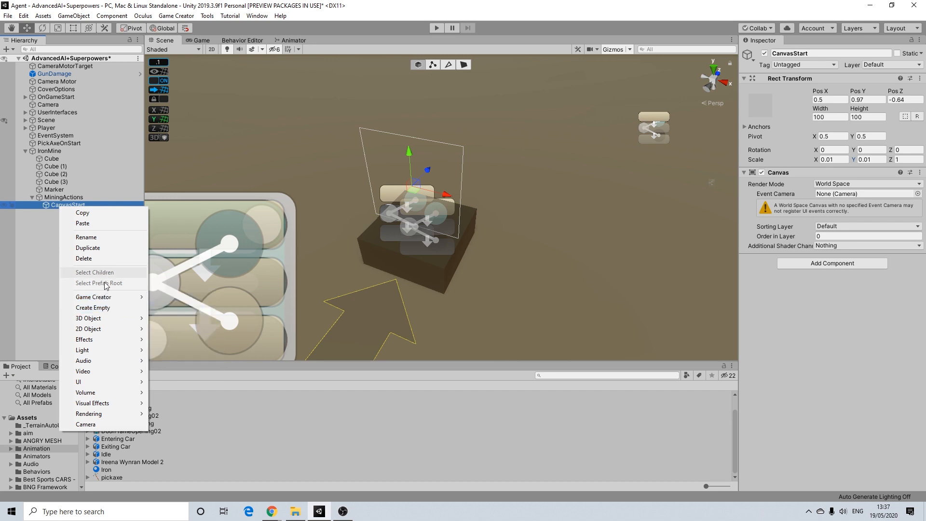
{"action": "mouse_move", "coordinate": [123, 317]}
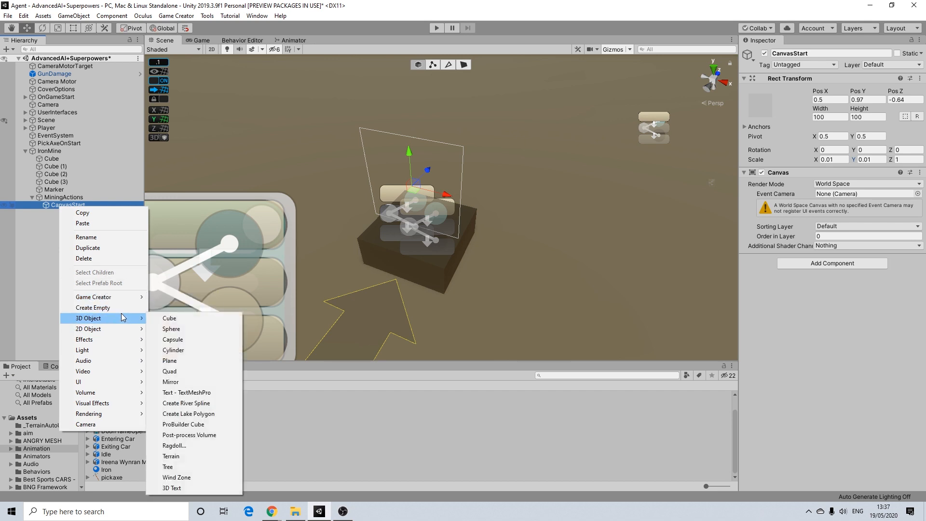
{"action": "mouse_move", "coordinate": [129, 381]}
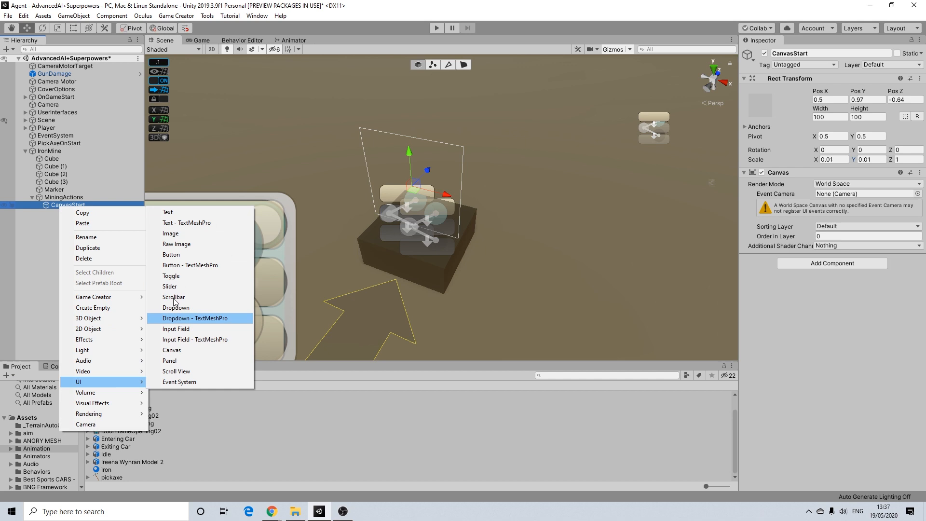
{"action": "left_click", "coordinate": [173, 234]}
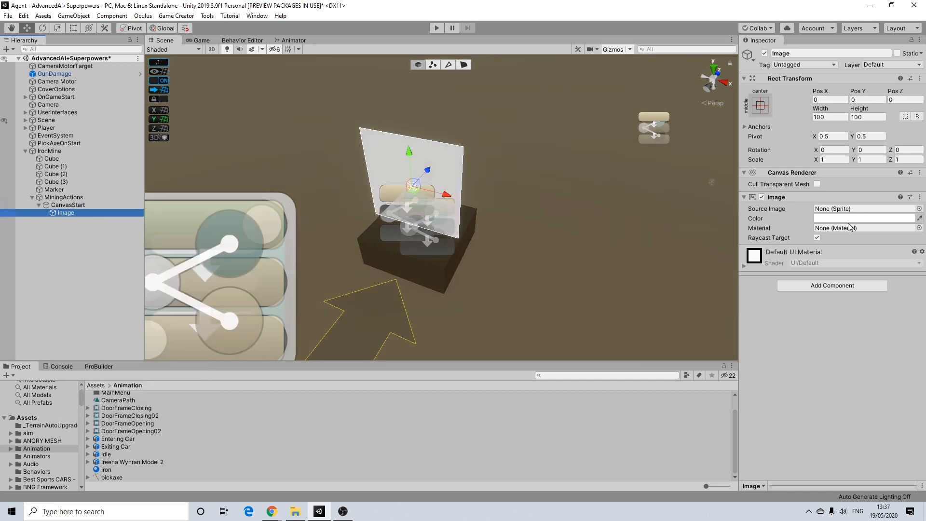
{"action": "left_click", "coordinate": [871, 159]}
{"action": "type", "text": "0.5"}
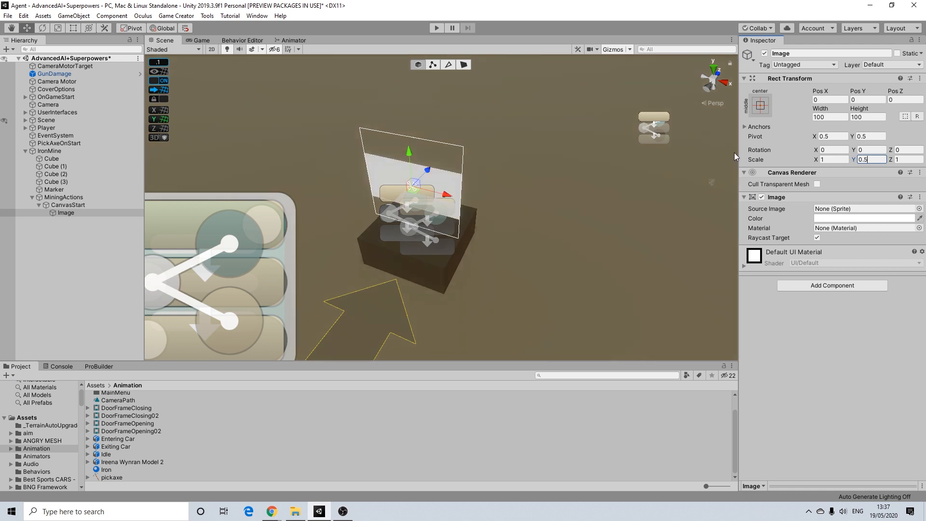
- Set the Image's color to a semi-transparent black
{"action": "left_click", "coordinate": [834, 217]}
{"action": "left_click_drag", "start_coordinate": [838, 284], "coordinate": [803, 355]}
{"action": "left_click_drag", "start_coordinate": [878, 401], "coordinate": [873, 401]}
{"action": "left_click", "coordinate": [917, 201]}
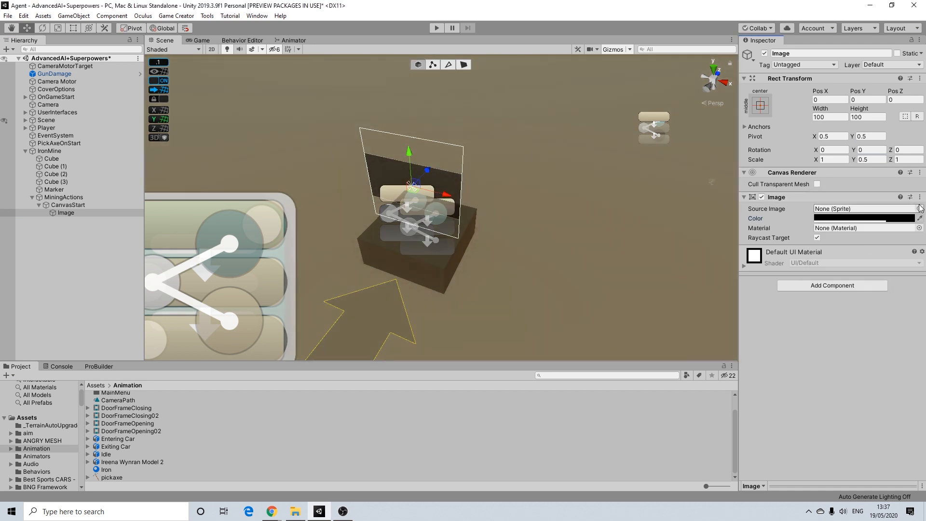
- Add a UI Text child to CanvasStart reading Press "8" to Mine, centered horizontally and vertically
{"action": "right_click", "coordinate": [65, 205]}
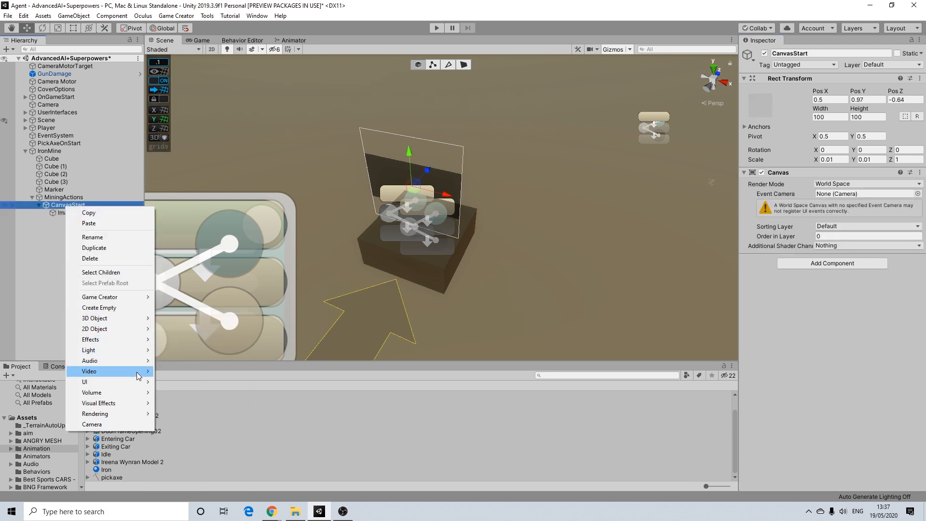
{"action": "mouse_move", "coordinate": [139, 382]}
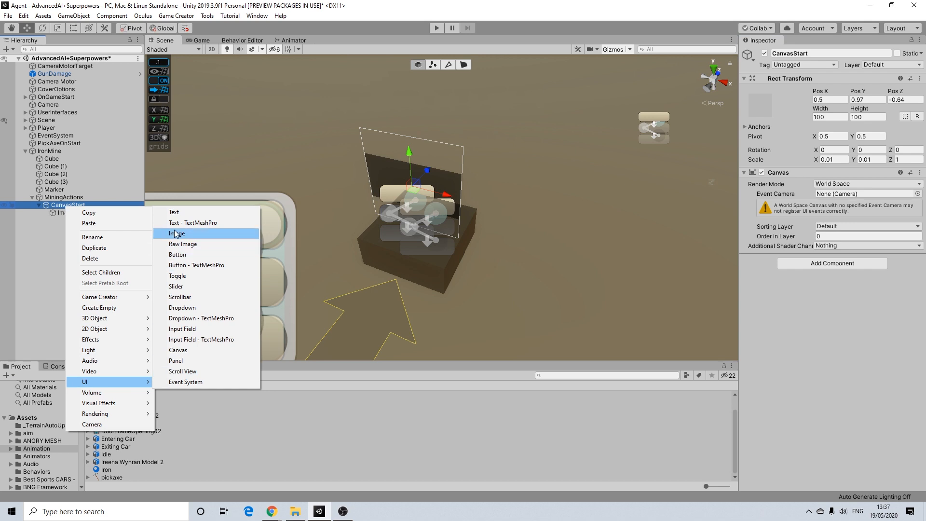
{"action": "left_click", "coordinate": [174, 213]}
{"action": "left_click", "coordinate": [839, 218]}
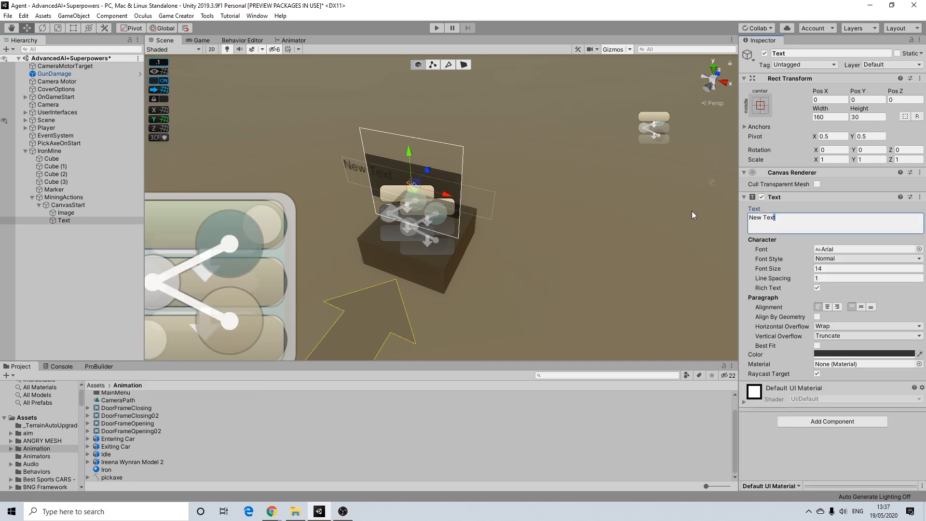
{"action": "type", "text": "Press \"8\" to Mine"}
{"action": "left_click", "coordinate": [861, 307]}
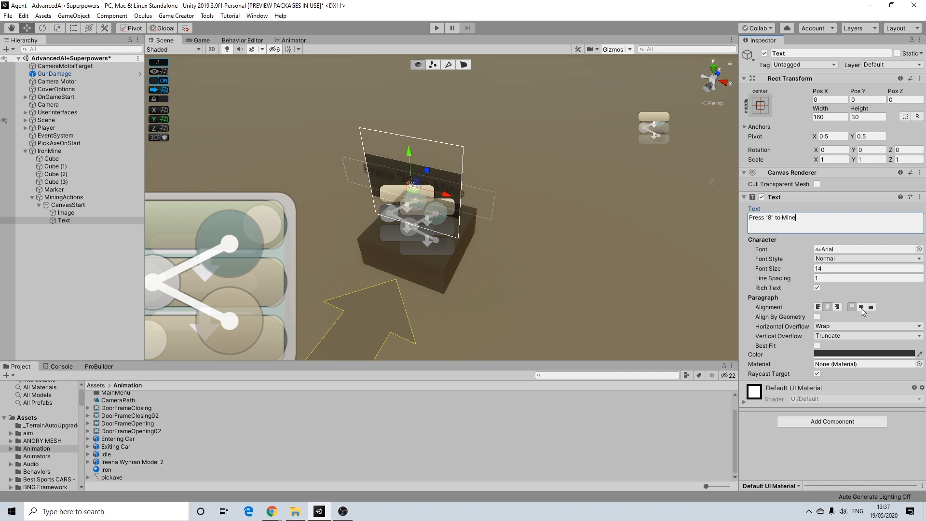
- Scale the Text object to 0.5 in X and Y and set its color to white (FFFFFF)
{"action": "left_click", "coordinate": [832, 159]}
{"action": "type", "text": "0.5"}
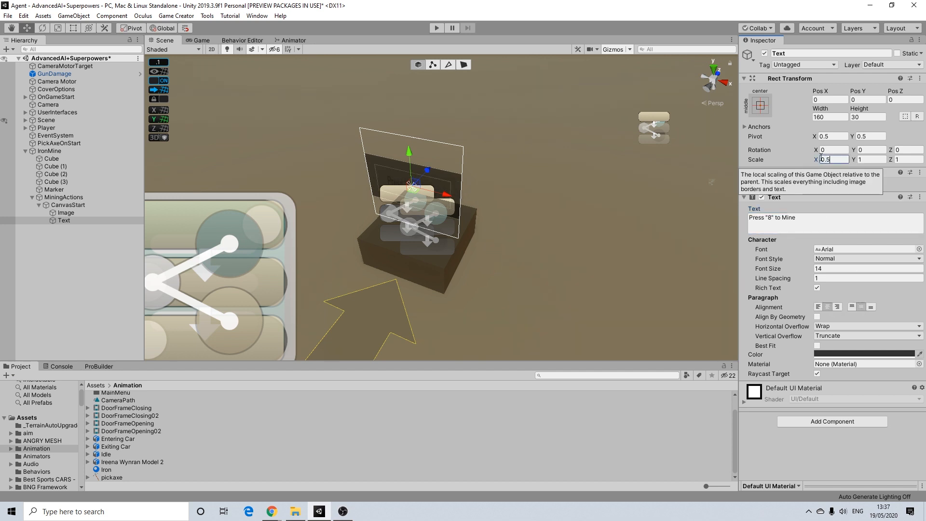
{"action": "key", "text": "Tab"}
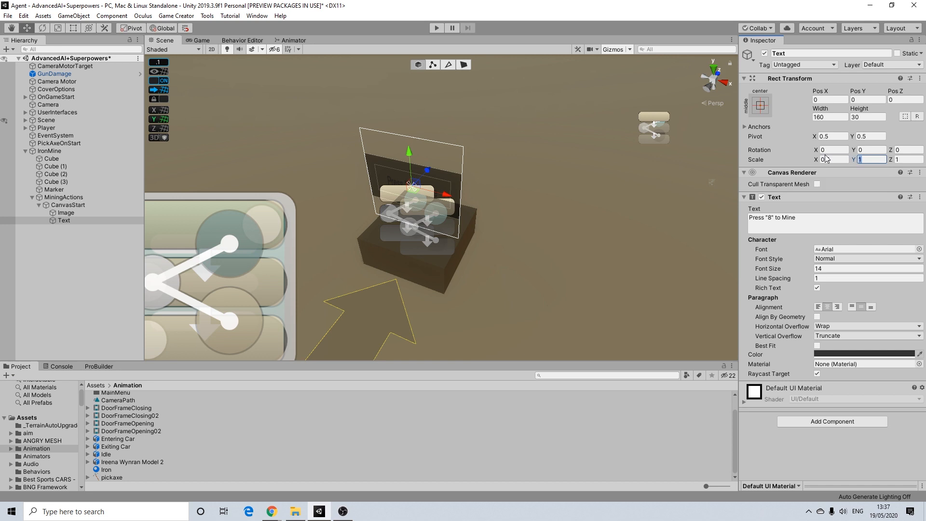
{"action": "type", "text": "0.5"}
{"action": "left_click", "coordinate": [828, 355]}
{"action": "left_click_drag", "start_coordinate": [853, 287], "coordinate": [840, 257]}
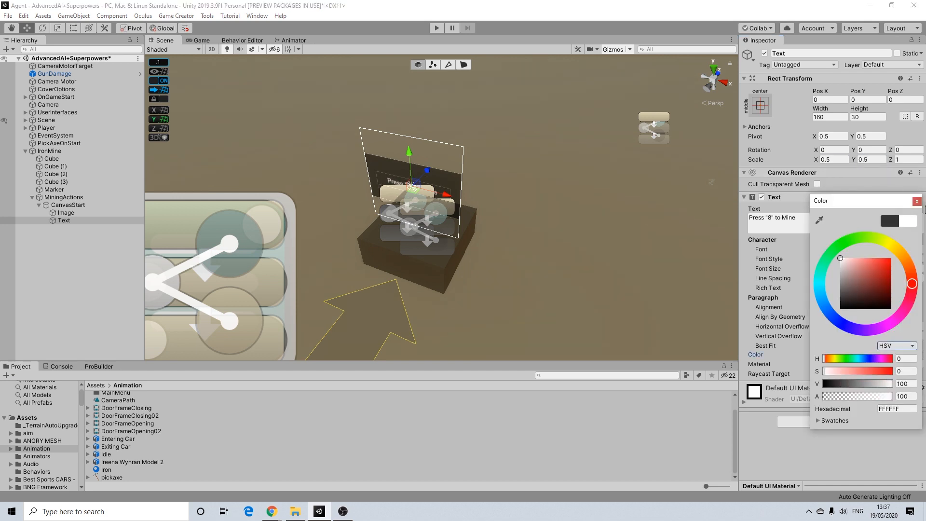
{"action": "left_click", "coordinate": [916, 201]}
- Set the text's horizontal overflow to Overflow and its font size to 24
{"action": "left_click", "coordinate": [829, 268]}
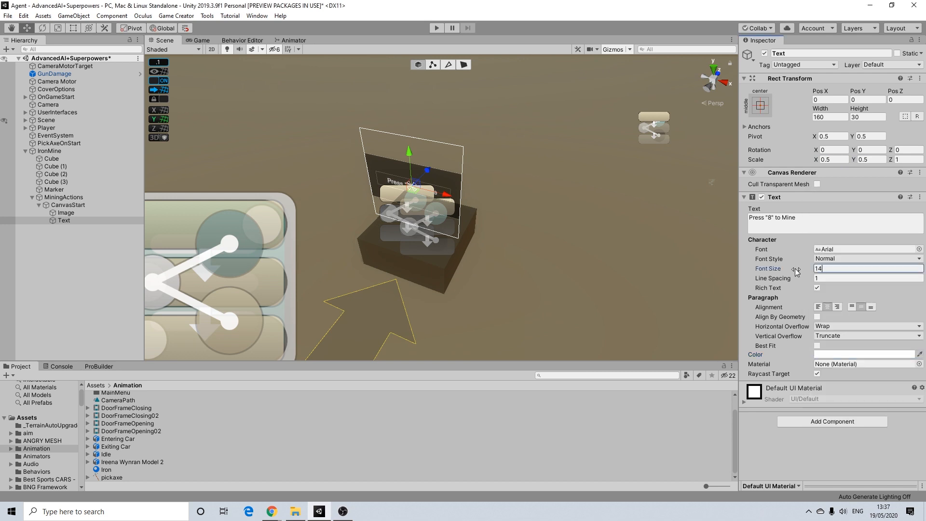
{"action": "left_click", "coordinate": [849, 326]}
{"action": "left_click", "coordinate": [830, 345]}
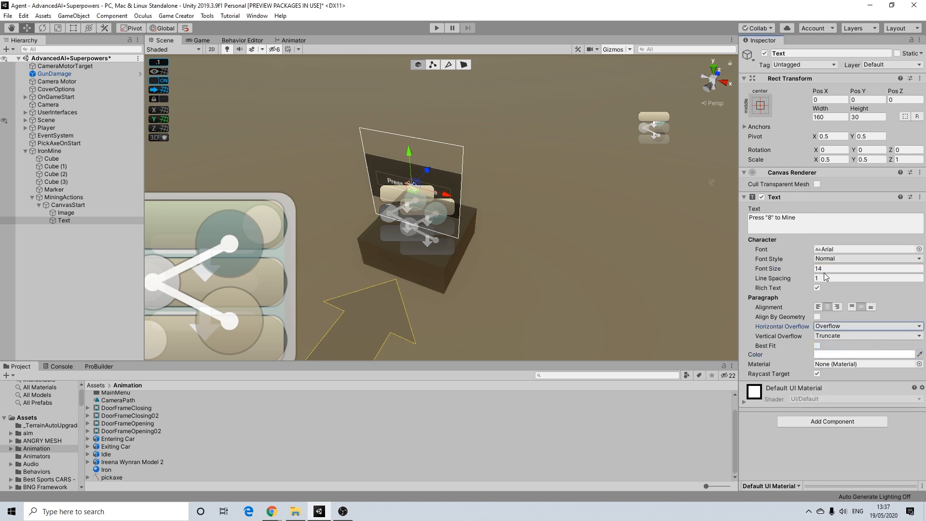
{"action": "type", "text": "24"}
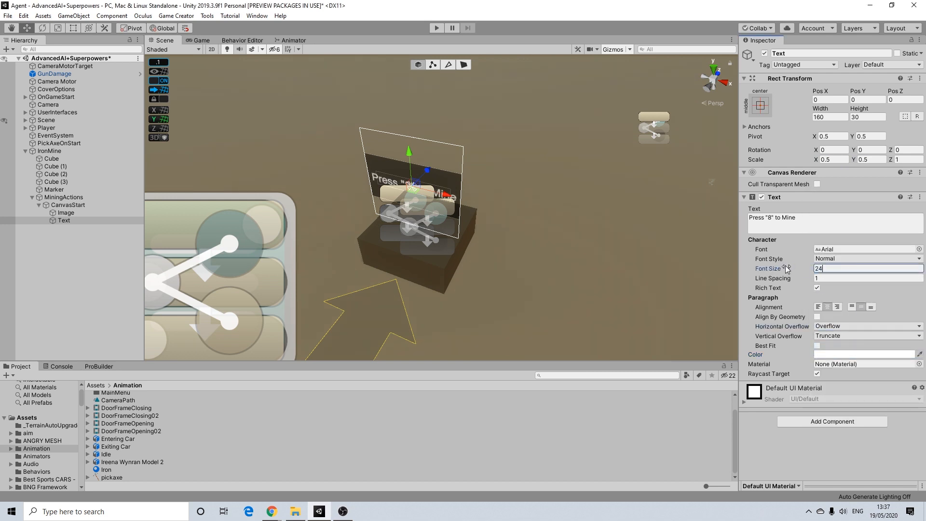
- Duplicate CanvasStart, placing the copy directly under IronMine and the Marker inside MiningActions
{"action": "left_click_drag", "start_coordinate": [456, 150], "coordinate": [397, 114], "text": "alt"}
{"action": "left_click", "coordinate": [392, 79]}
{"action": "left_click", "coordinate": [40, 207]}
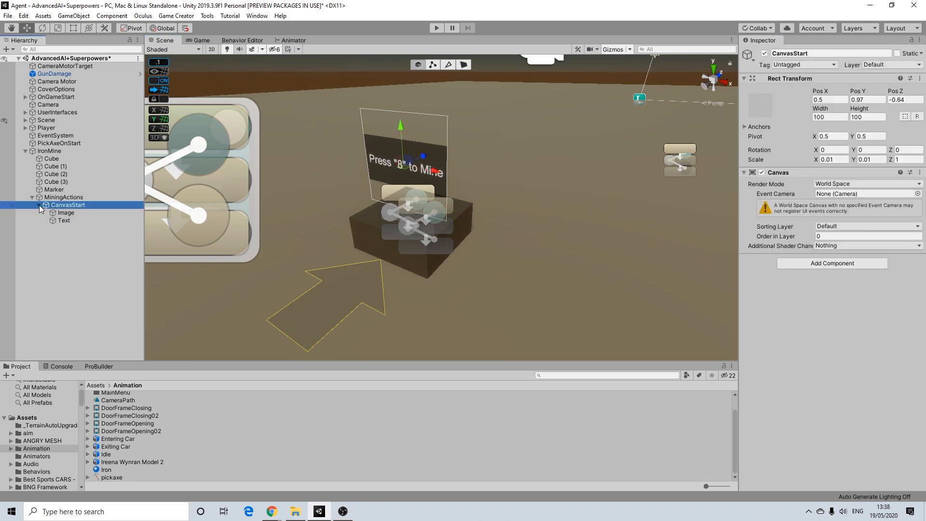
{"action": "left_click", "coordinate": [40, 205]}
{"action": "key", "text": "ctrl+d"}
{"action": "mouse_move", "coordinate": [65, 213]}
{"action": "left_mouse_down"}
{"action": "mouse_move", "coordinate": [58, 194]}
{"action": "mouse_move", "coordinate": [67, 212]}
{"action": "left_mouse_up"}
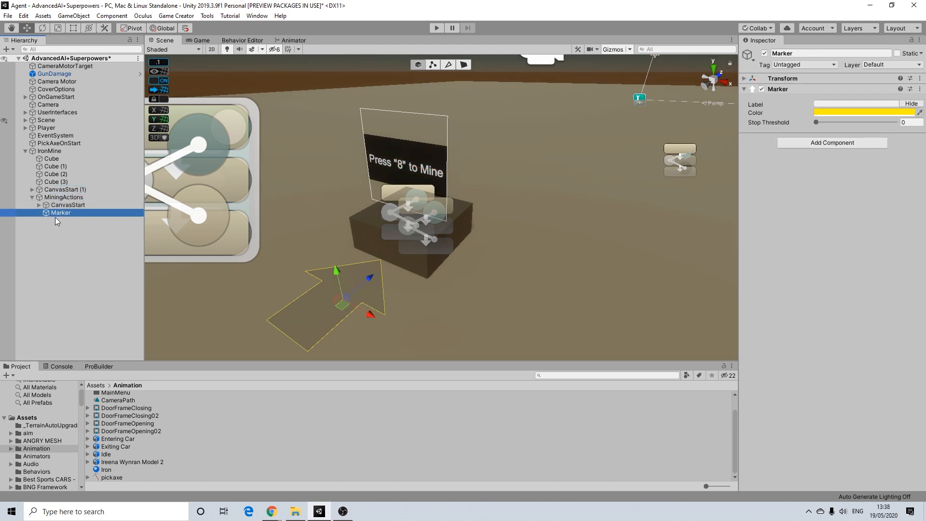
- Rename the duplicated canvas under IronMine as CanvasEnd
{"action": "left_click", "coordinate": [57, 193]}
{"action": "right_click", "coordinate": [59, 190]}
{"action": "left_click", "coordinate": [94, 220]}
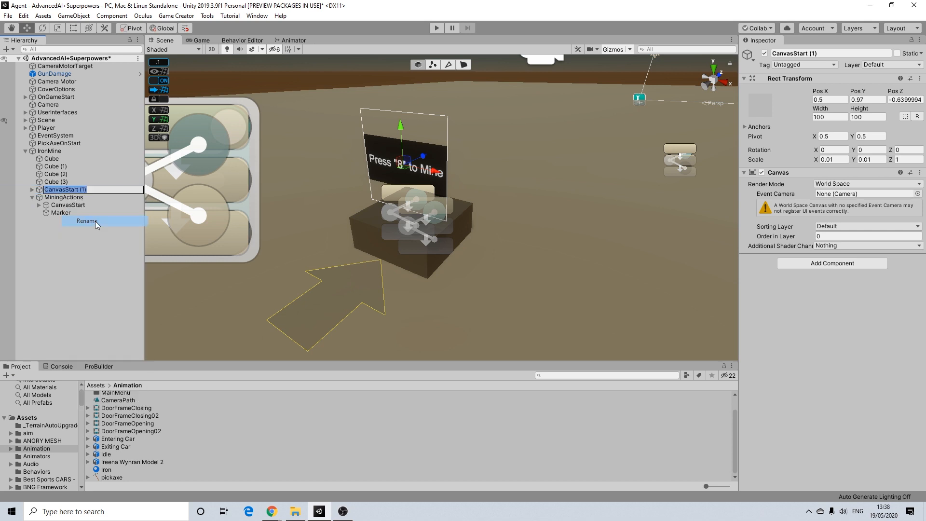
{"action": "type", "text": "CanvasEnd"}
{"action": "key", "text": "Return"}
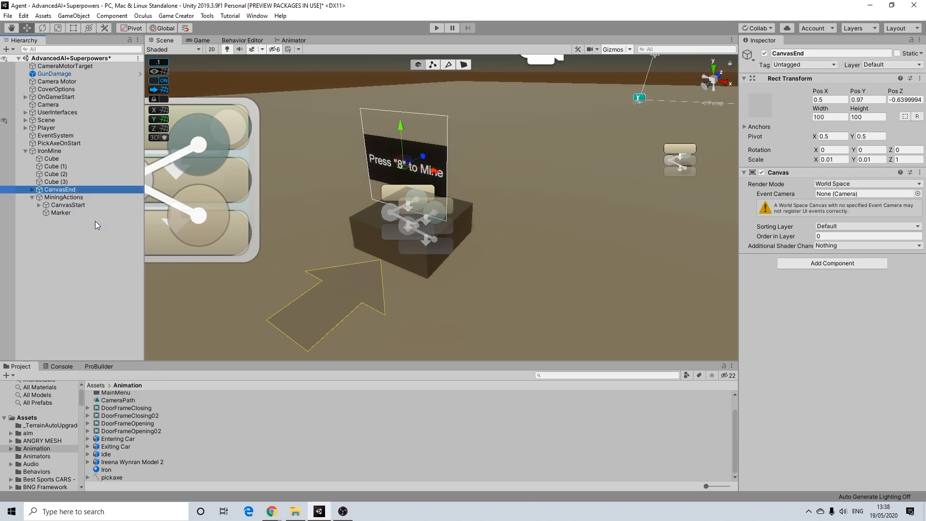
- Change the text of CanvasEnd's Text child to "Depleted"
{"action": "left_click", "coordinate": [32, 190]}
{"action": "left_click", "coordinate": [57, 206]}
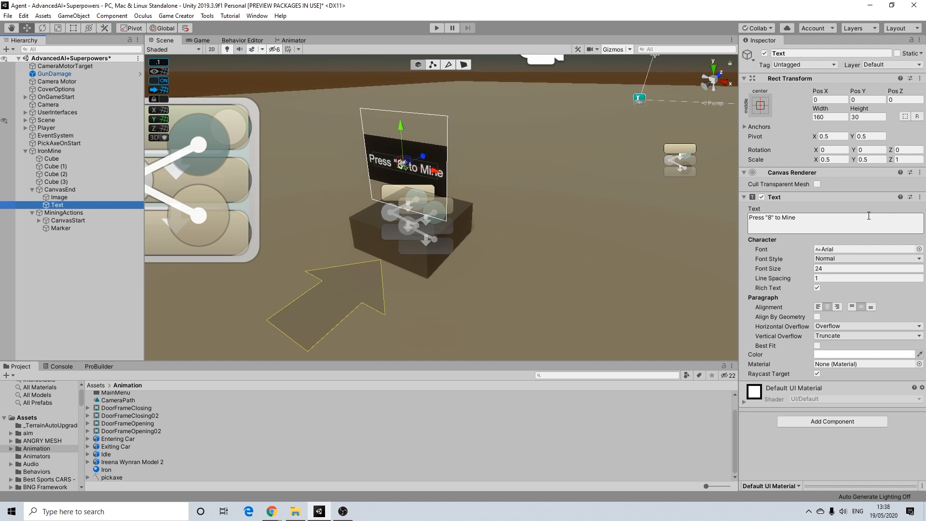
{"action": "left_click_drag", "start_coordinate": [868, 217], "coordinate": [689, 209]}
{"action": "type", "text": "Depleted"}
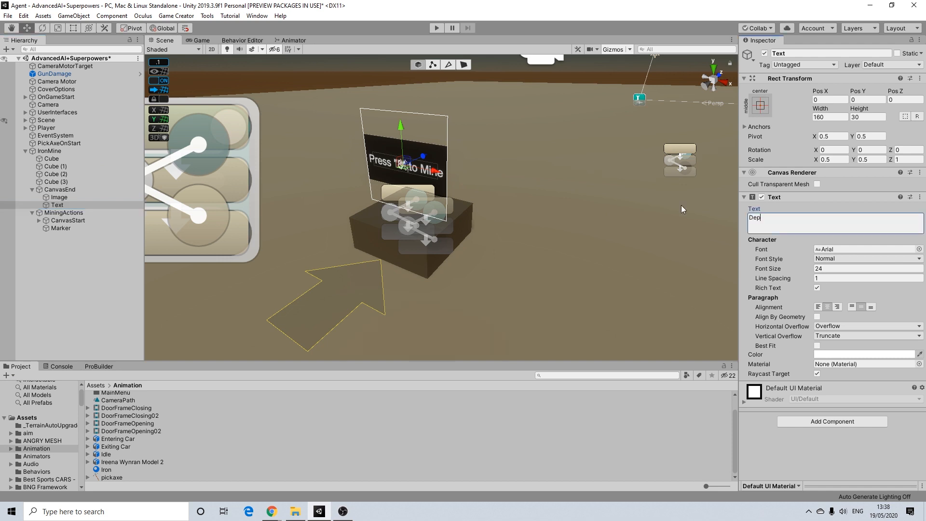
- Deactivate the CanvasEnd object and collapse its children in the hierarchy
{"action": "left_click", "coordinate": [60, 190]}
{"action": "left_click", "coordinate": [765, 54]}
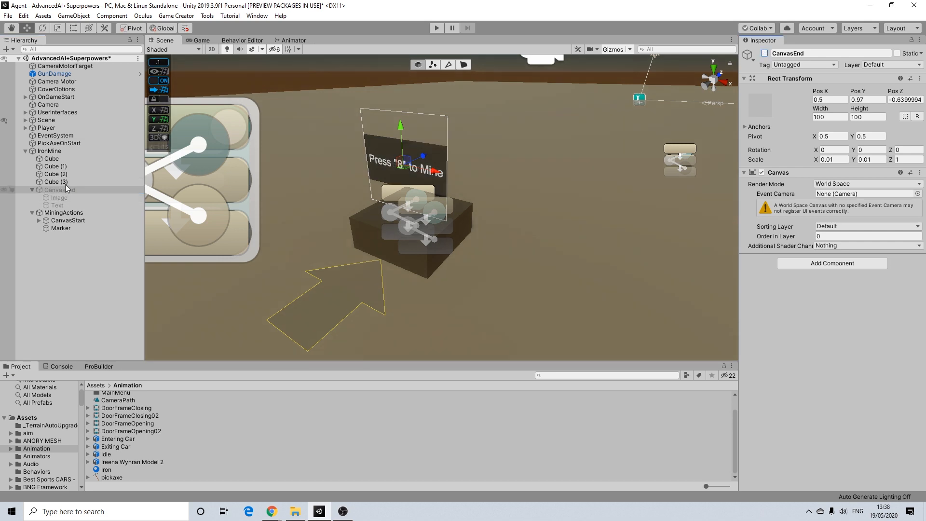
{"action": "left_click", "coordinate": [32, 189]}
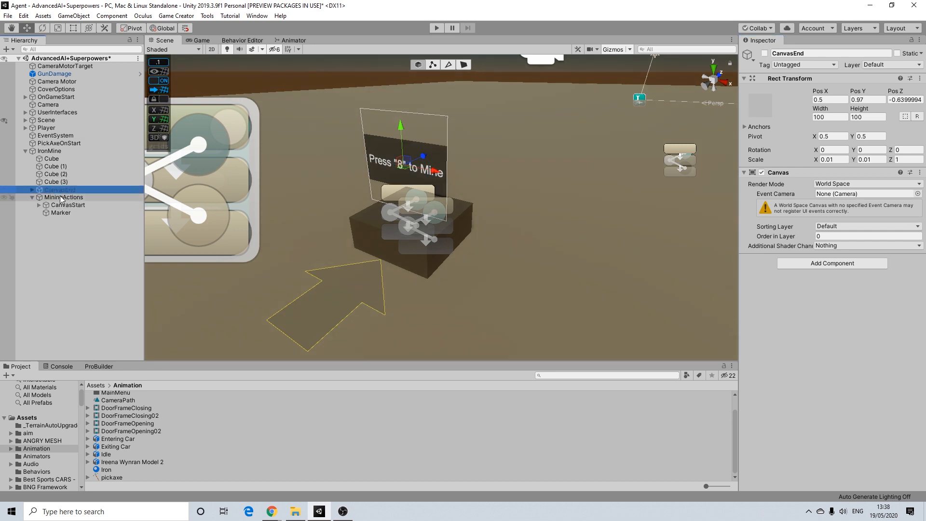
- Add a Trigger component to the MiningActions object under IronMine
{"action": "left_click", "coordinate": [59, 197]}
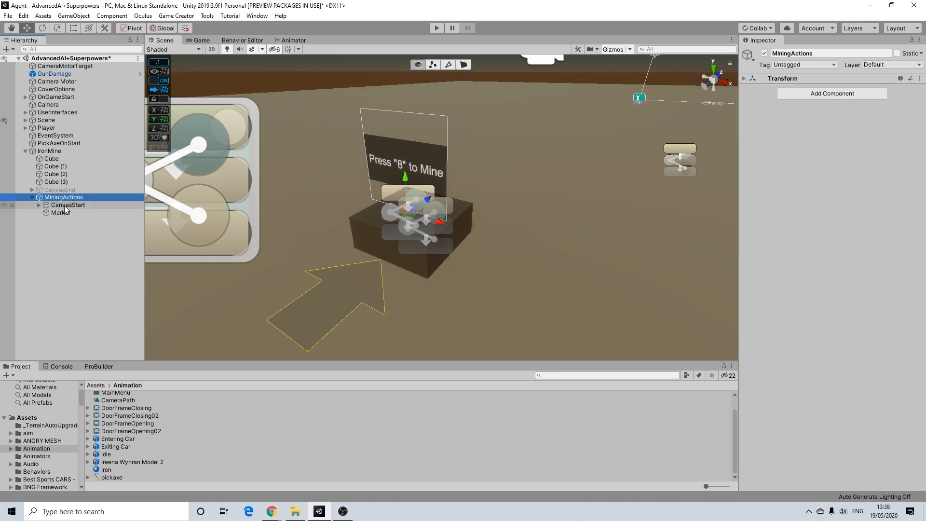
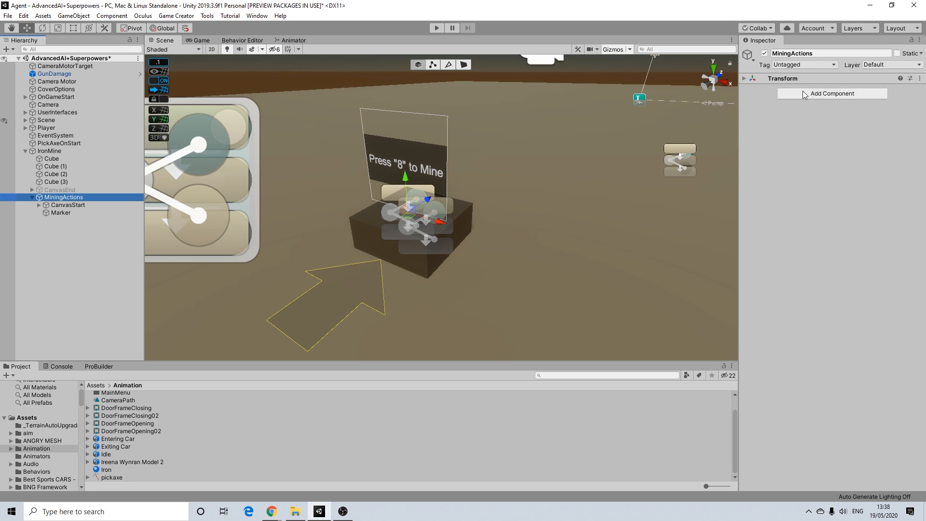
{"action": "left_click", "coordinate": [817, 94]}
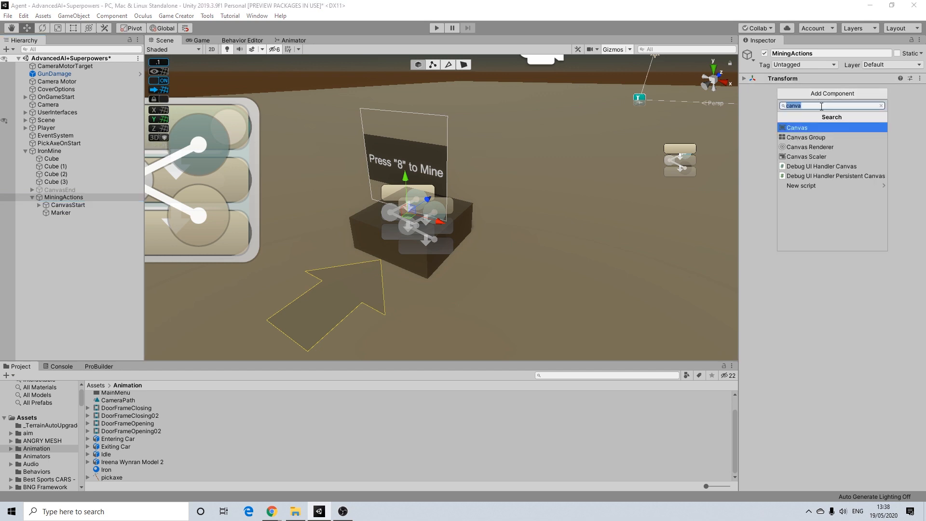
{"action": "type", "text": "trigg"}
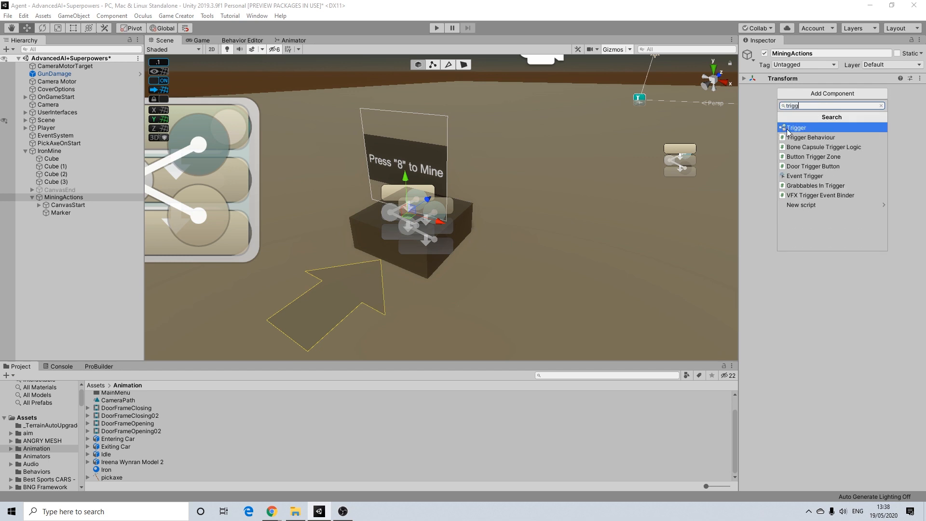
{"action": "left_click", "coordinate": [798, 127]}
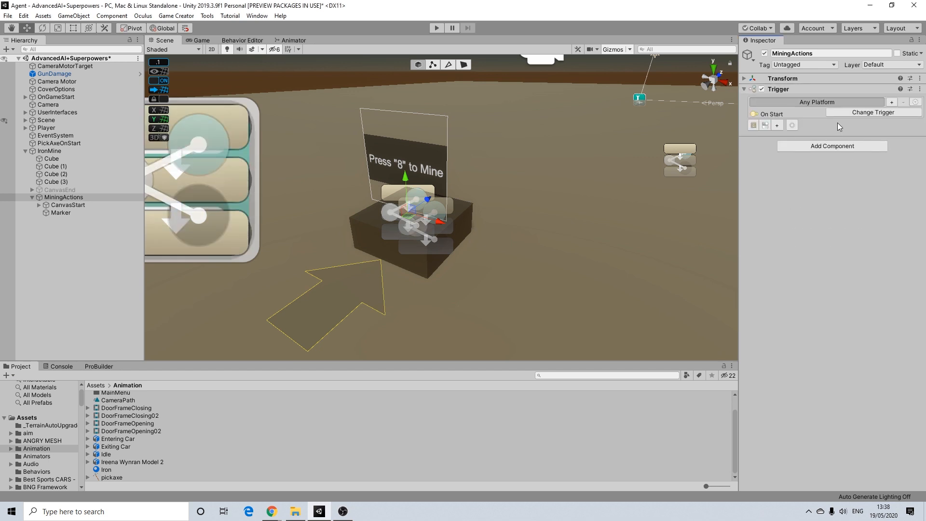
- Change the MiningActions trigger to On Key Down with the key code Keypad 8
{"action": "left_click", "coordinate": [857, 114]}
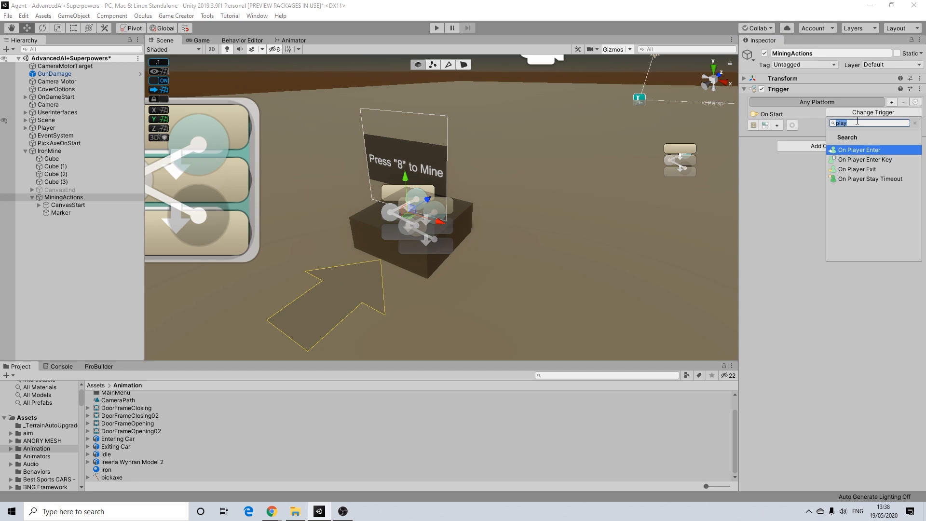
{"action": "type", "text": "key"}
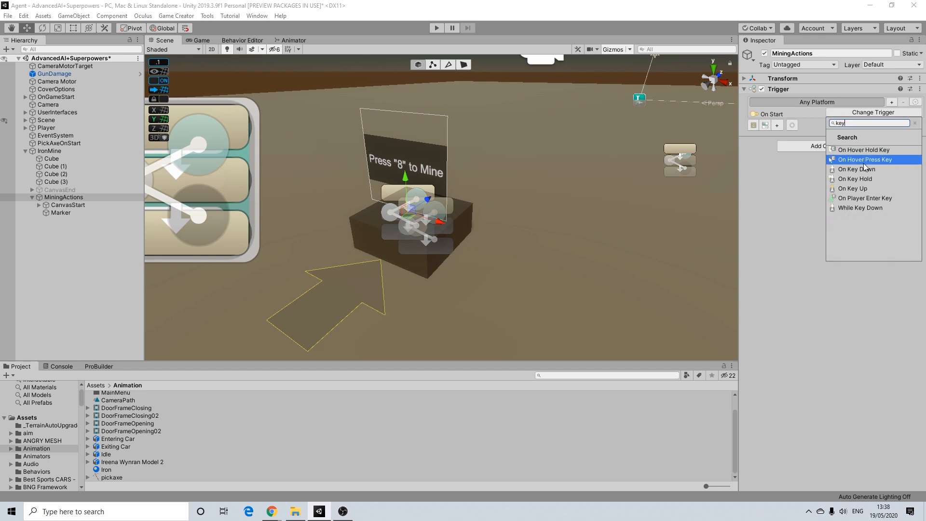
{"action": "left_click", "coordinate": [861, 167]}
{"action": "left_click", "coordinate": [854, 123]}
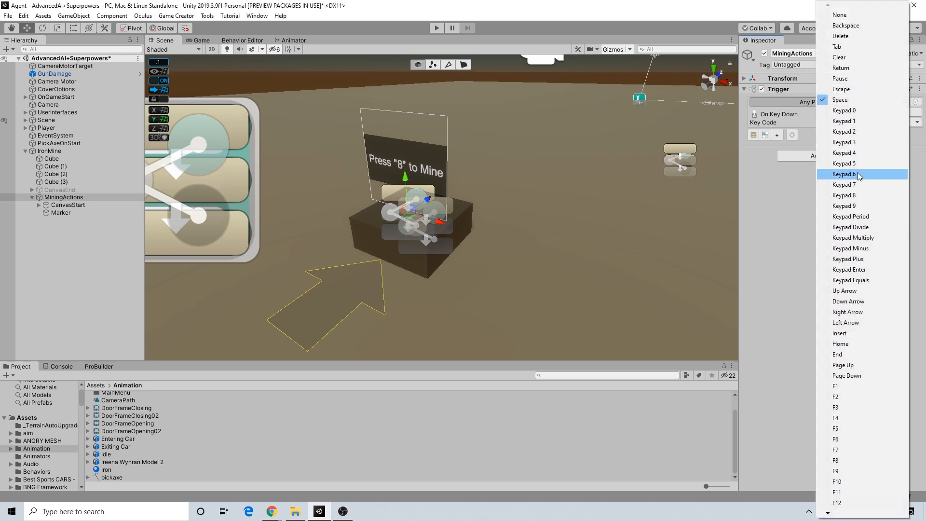
{"action": "left_click", "coordinate": [872, 196]}
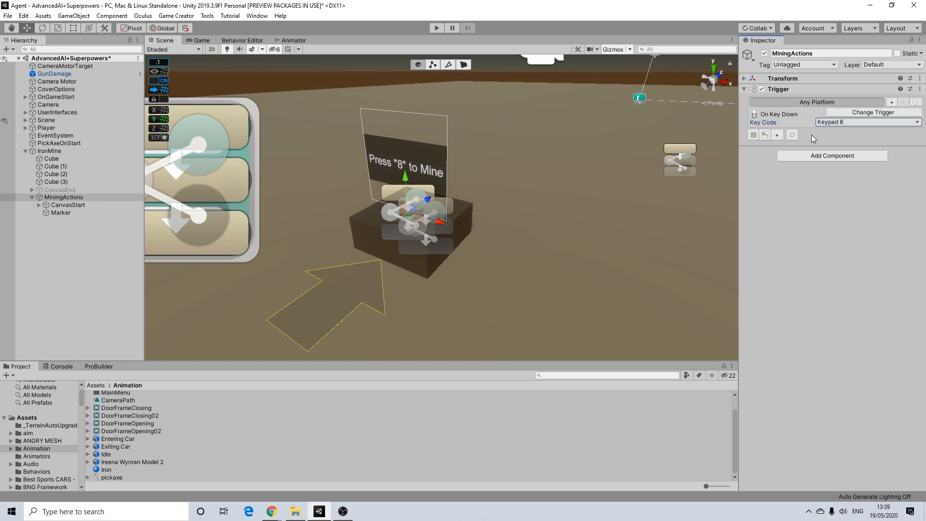
- Add an Actions component to MiningActions and assign it to a new actions slot in the trigger
{"action": "left_click", "coordinate": [777, 134]}
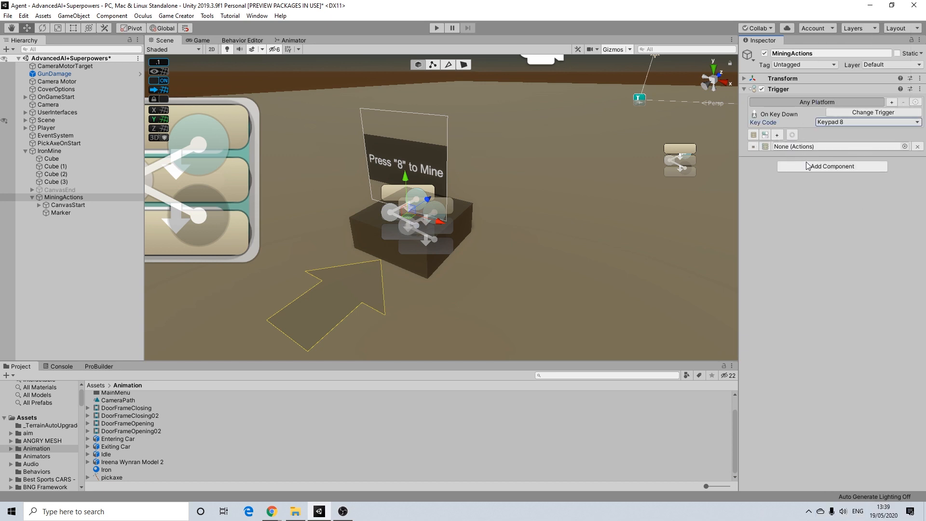
{"action": "left_click", "coordinate": [807, 166]}
{"action": "type", "text": "actions"}
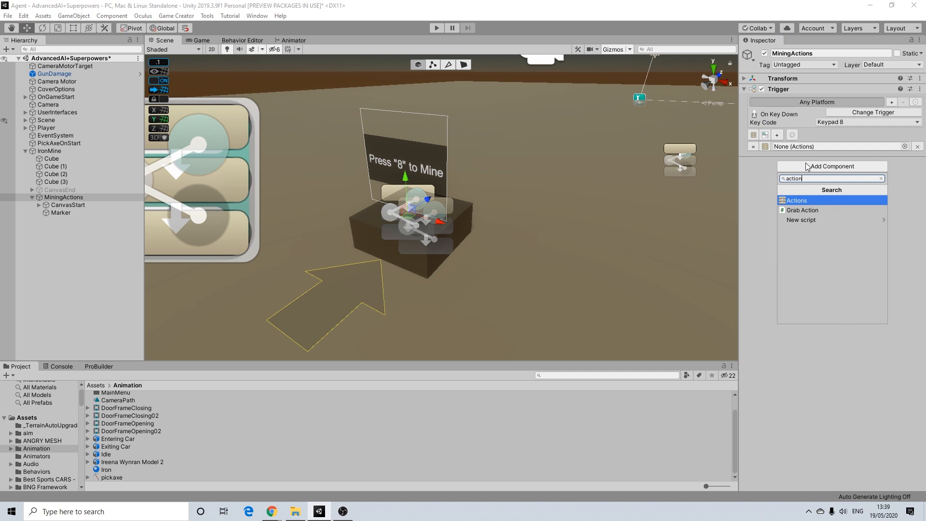
{"action": "key", "text": "Return"}
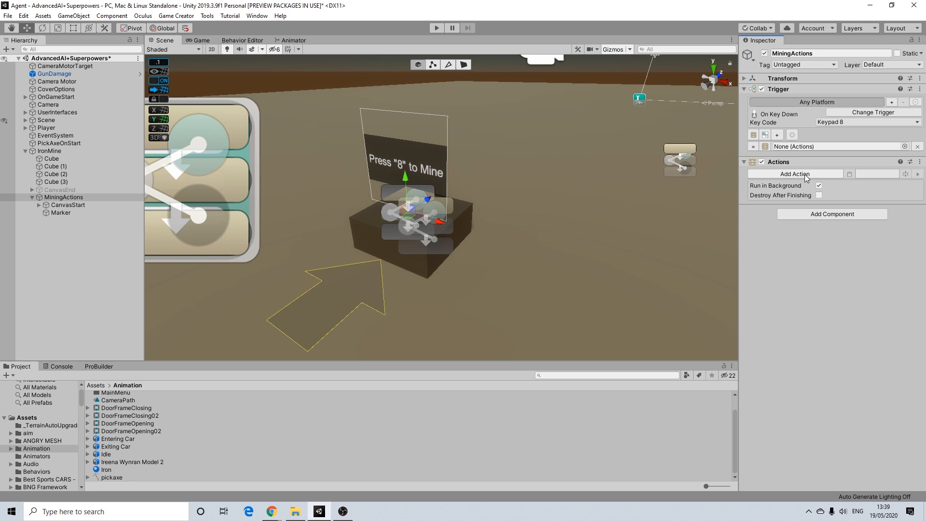
{"action": "left_click_drag", "start_coordinate": [778, 162], "coordinate": [815, 146]}
- Add a Set Active action that sets CanvasStart to inactive
{"action": "left_click", "coordinate": [796, 175]}
{"action": "type", "text": "set"}
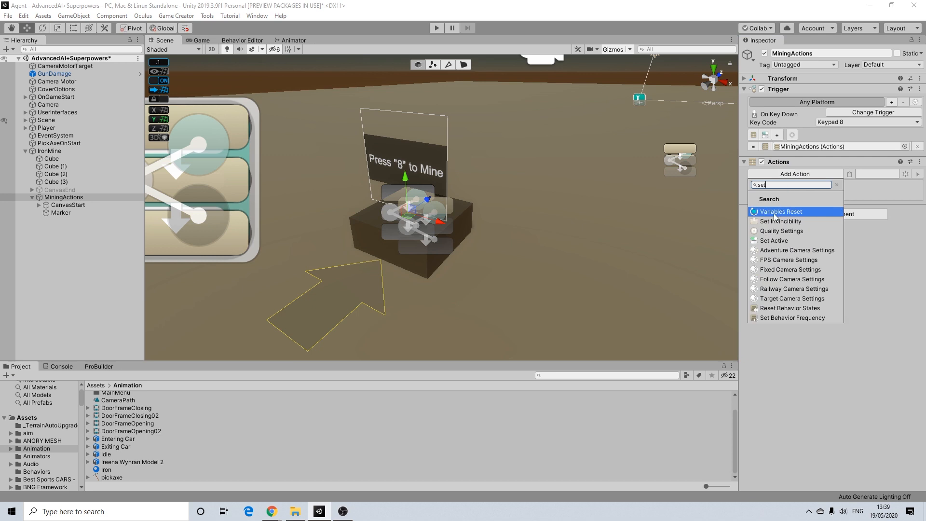
{"action": "left_click", "coordinate": [775, 241]}
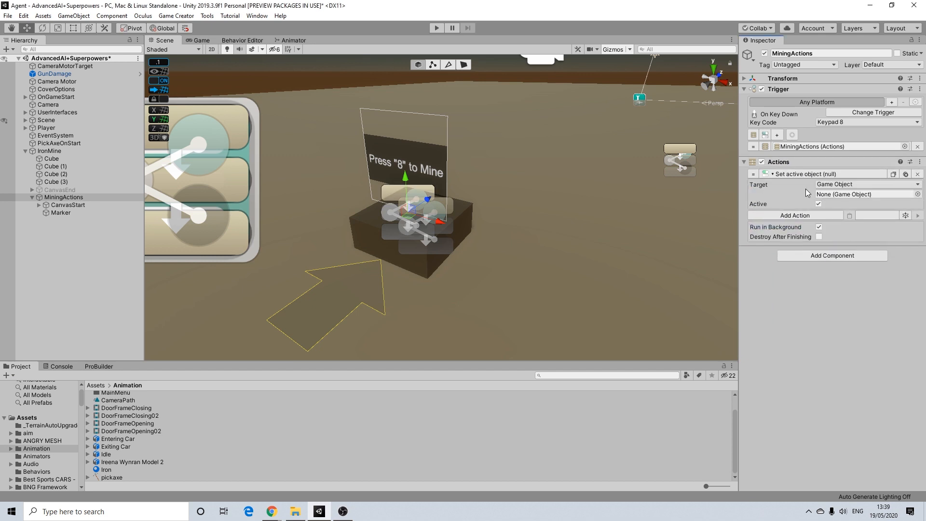
{"action": "left_click_drag", "start_coordinate": [63, 205], "coordinate": [839, 194]}
{"action": "left_click", "coordinate": [819, 204]}
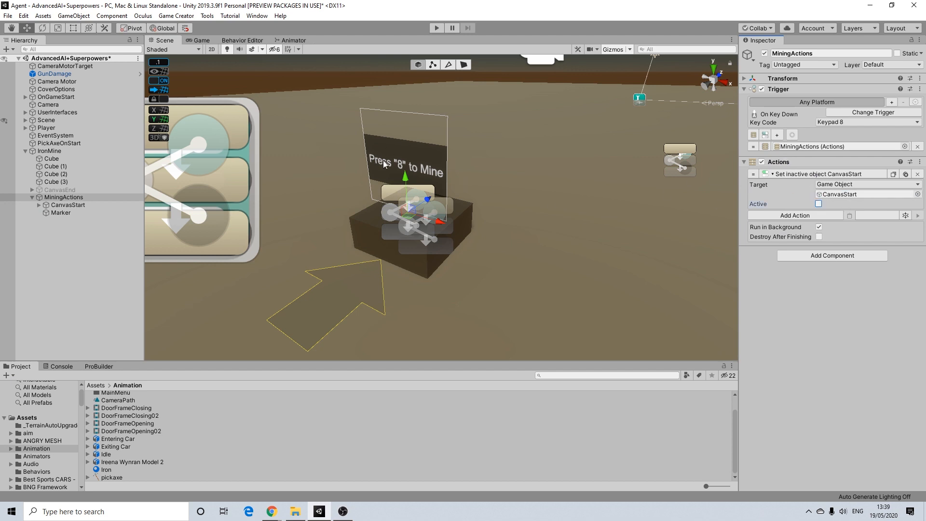
- Add a Move Character action to MiningActions with Player as its target
{"action": "scroll", "coordinate": [412, 165], "scroll_direction": "down", "scroll_amount": 3}
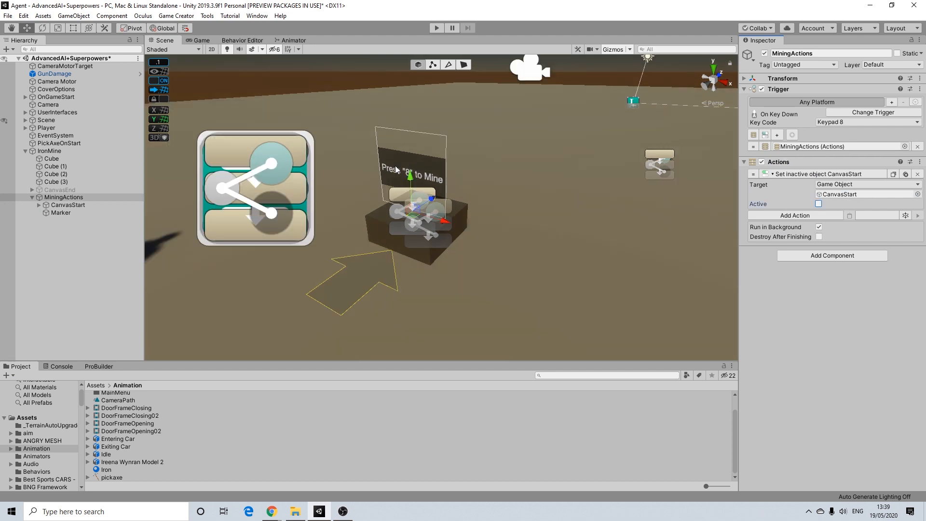
{"action": "middle_click_drag", "start_coordinate": [396, 166], "coordinate": [412, 173]}
{"action": "scroll", "coordinate": [412, 174], "scroll_direction": "up", "scroll_amount": 3}
{"action": "scroll", "coordinate": [511, 166], "scroll_direction": "up", "scroll_amount": 3}
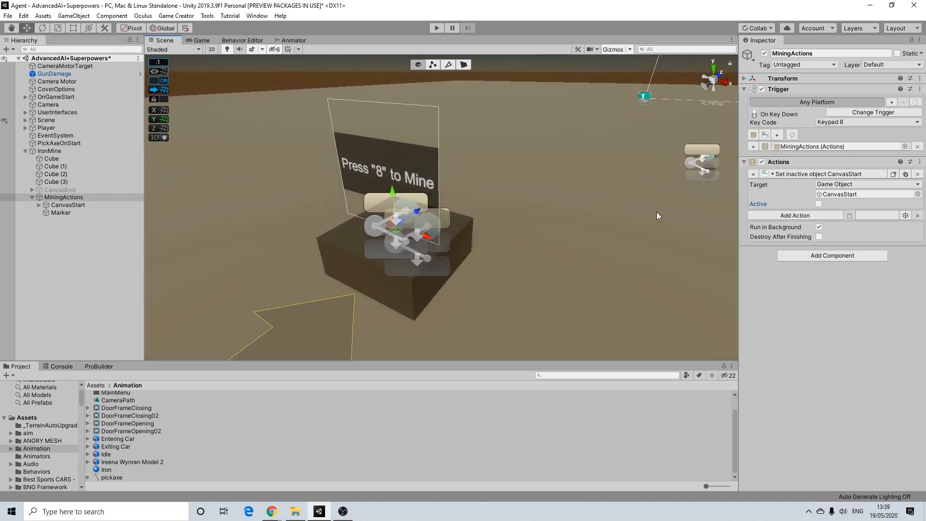
{"action": "left_click", "coordinate": [784, 216]}
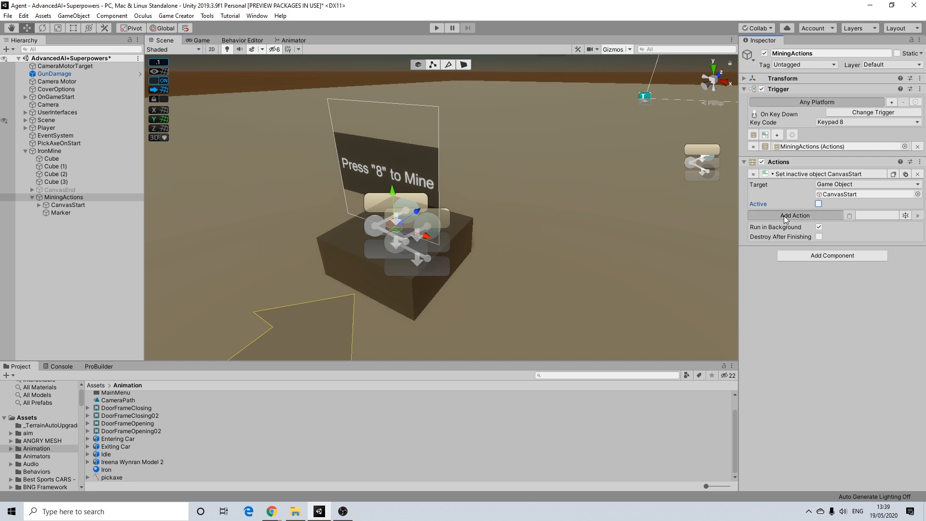
{"action": "type", "text": "move"}
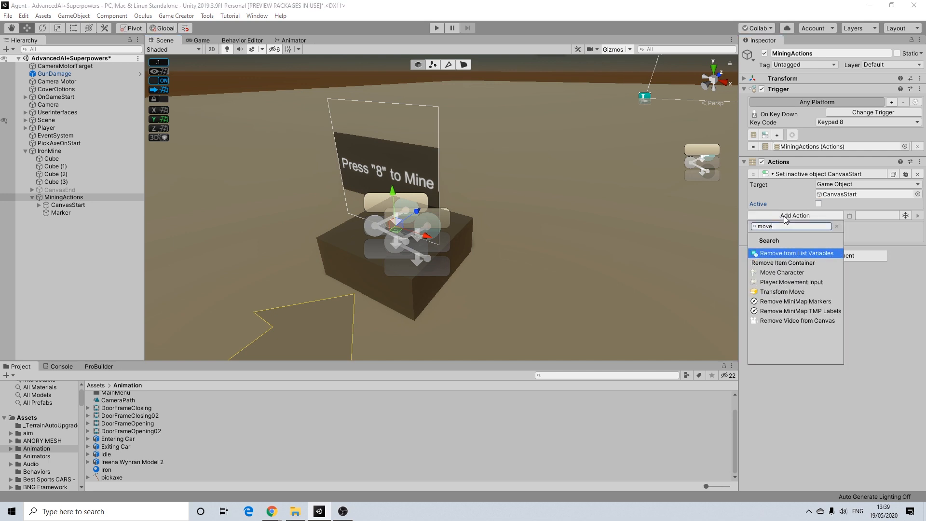
{"action": "left_click", "coordinate": [777, 272]}
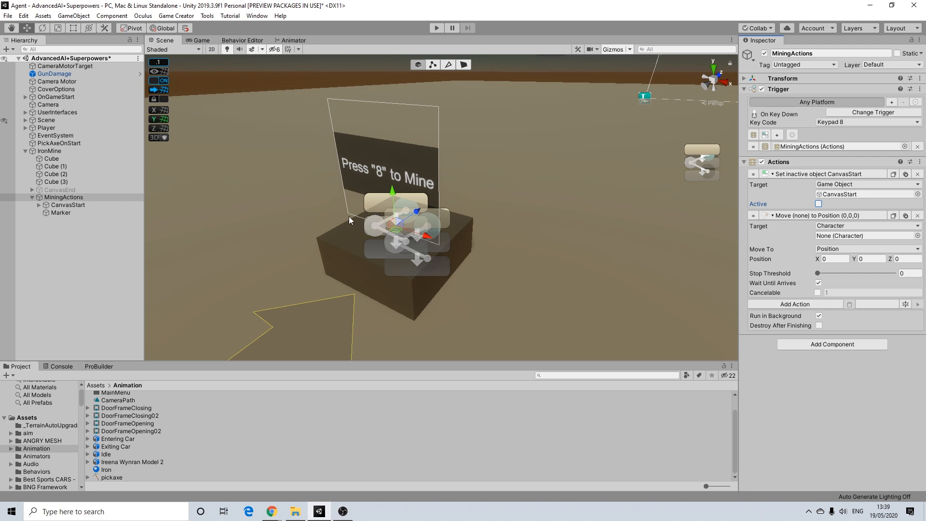
{"action": "left_click", "coordinate": [832, 226]}
{"action": "left_click", "coordinate": [833, 240]}
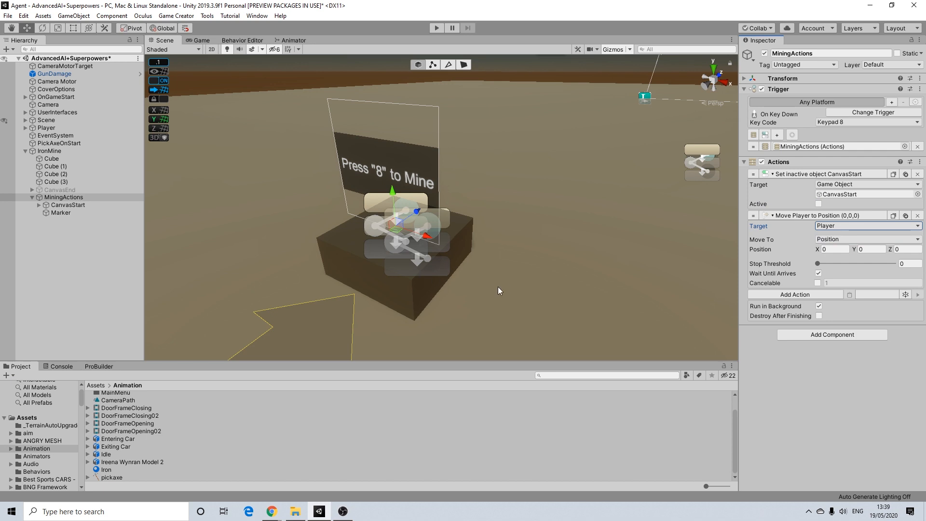
{"action": "left_click", "coordinate": [491, 297]}
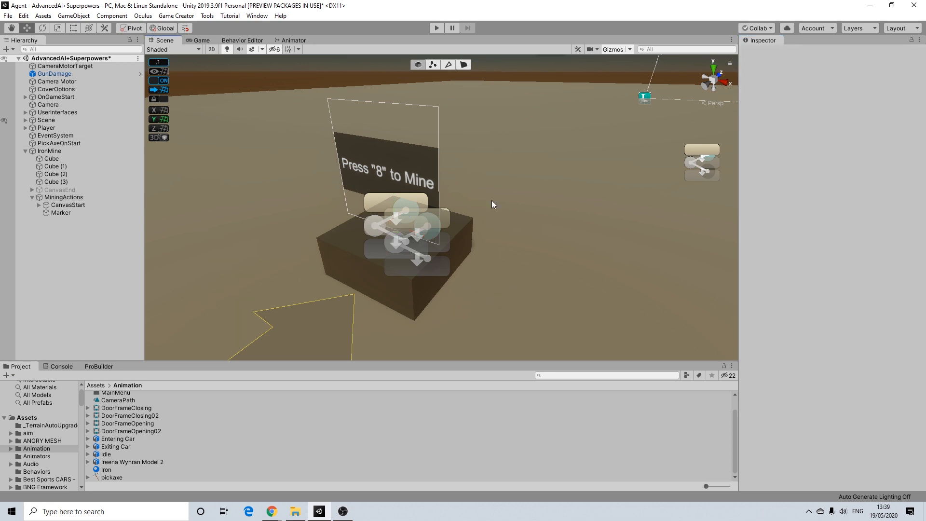
- Set the move action's destination type to Marker and assign the Marker inside MiningActions
{"action": "left_click", "coordinate": [65, 198]}
{"action": "left_click", "coordinate": [867, 240]}
{"action": "left_click", "coordinate": [836, 272]}
{"action": "left_click_drag", "start_coordinate": [60, 213], "coordinate": [845, 254]}
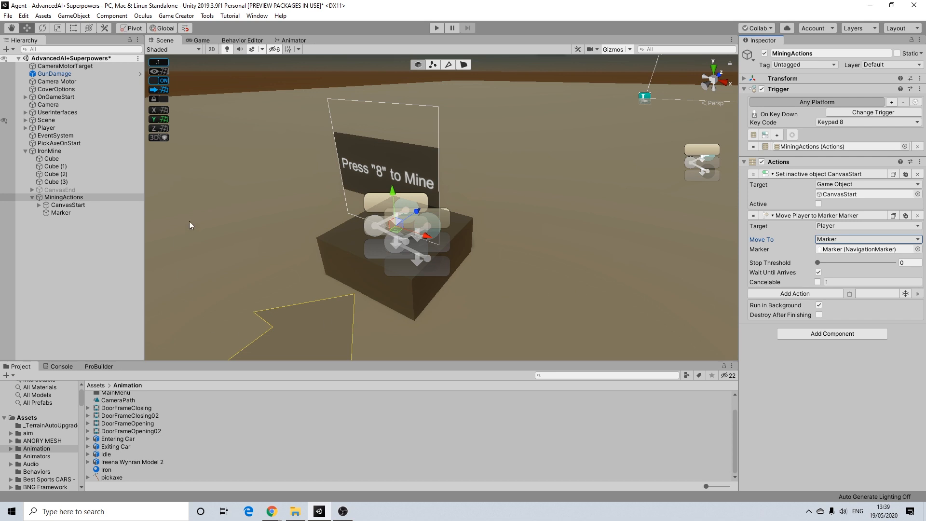
- Add an action that changes the Player's character state, with the state type set to Animation Clip
{"action": "left_click", "coordinate": [793, 293]}
{"action": "type", "text": "state"}
{"action": "left_click", "coordinate": [801, 341]}
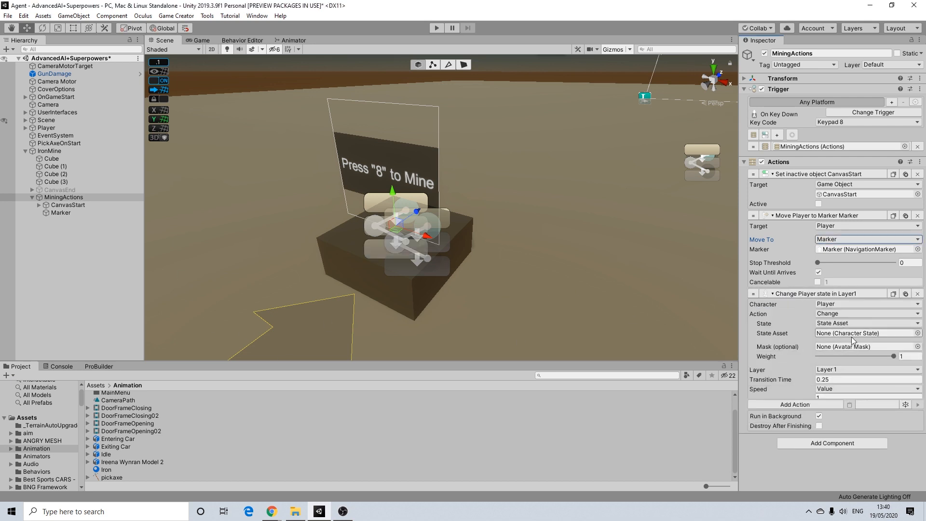
{"action": "left_click", "coordinate": [849, 324]}
{"action": "left_click", "coordinate": [835, 332]}
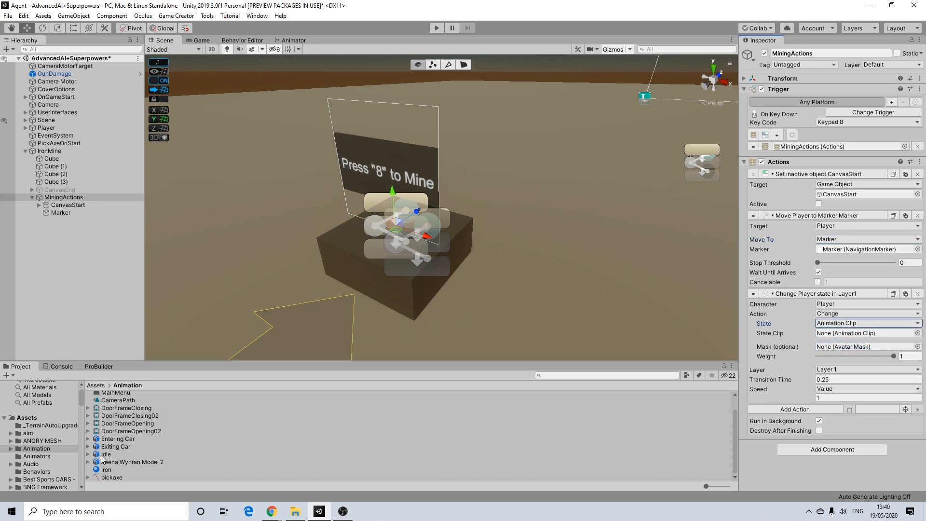
- Open the Animations folder of the Villager Animations Pack in the project assets
{"action": "scroll", "coordinate": [41, 445], "scroll_direction": "down", "scroll_amount": 2}
{"action": "scroll", "coordinate": [41, 445], "scroll_direction": "down", "scroll_amount": 2}
{"action": "scroll", "coordinate": [41, 442], "scroll_direction": "down", "scroll_amount": 2}
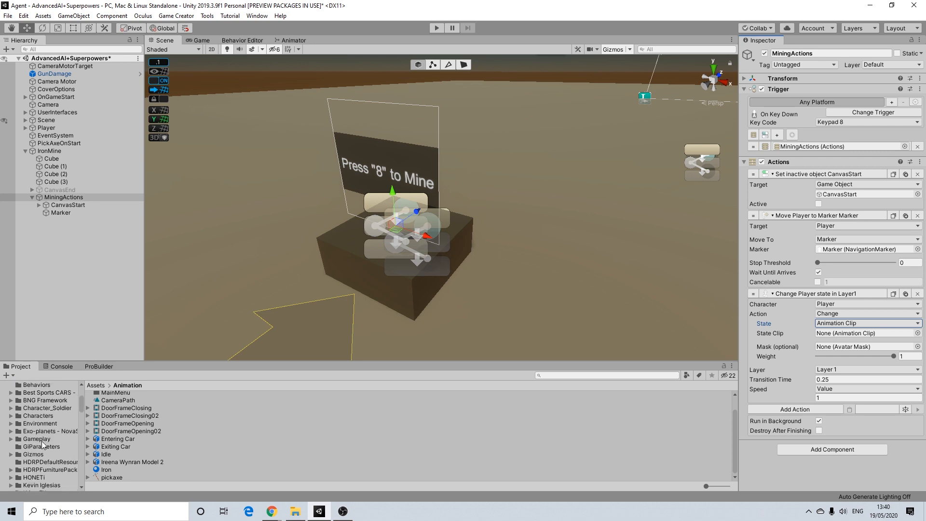
{"action": "scroll", "coordinate": [41, 429], "scroll_direction": "down", "scroll_amount": 2}
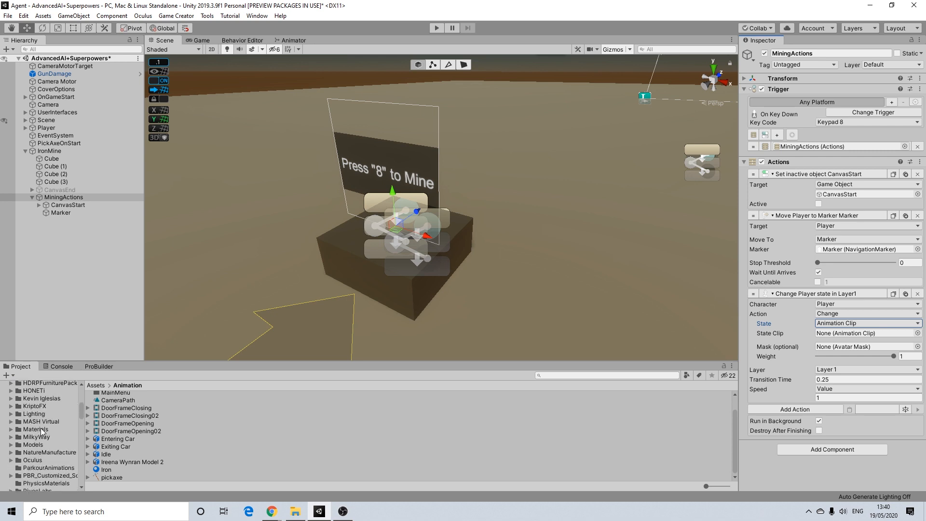
{"action": "scroll", "coordinate": [42, 427], "scroll_direction": "up", "scroll_amount": 4}
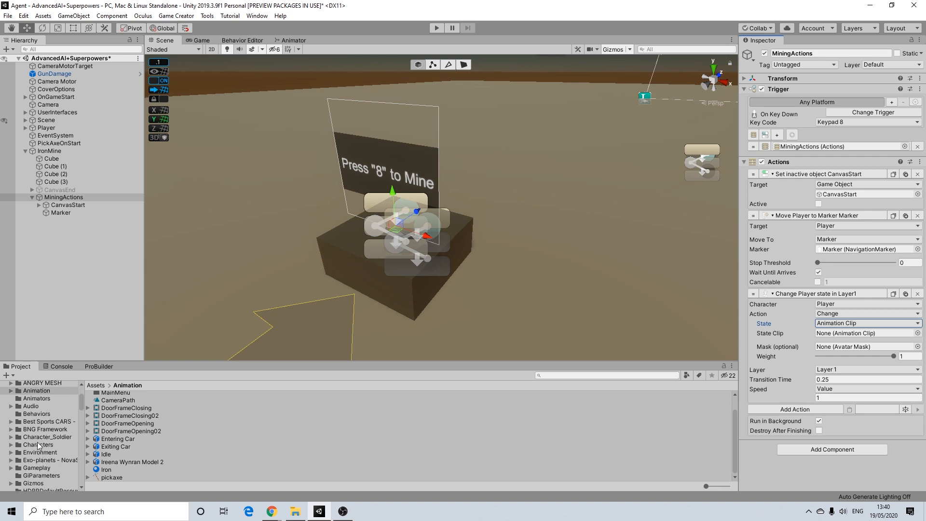
{"action": "scroll", "coordinate": [41, 462], "scroll_direction": "down", "scroll_amount": 2}
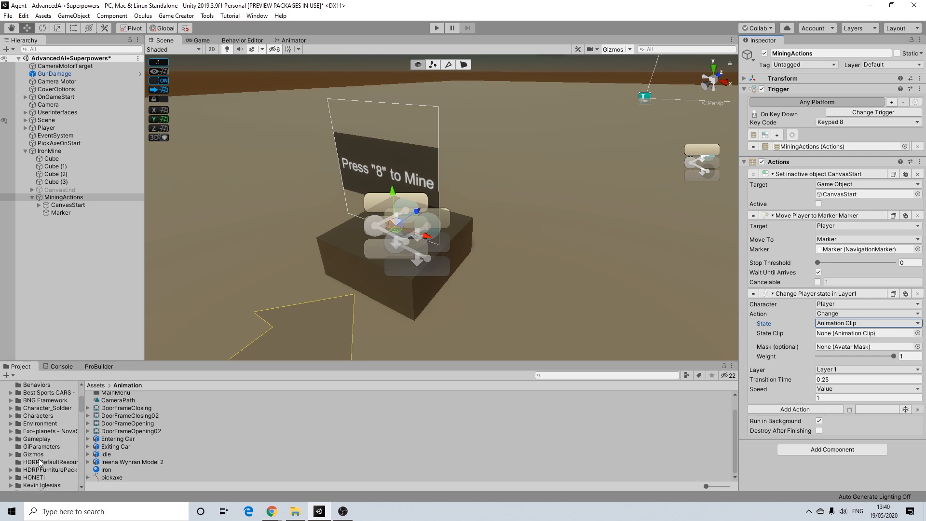
{"action": "scroll", "coordinate": [41, 462], "scroll_direction": "down", "scroll_amount": 2}
{"action": "left_click", "coordinate": [34, 457]}
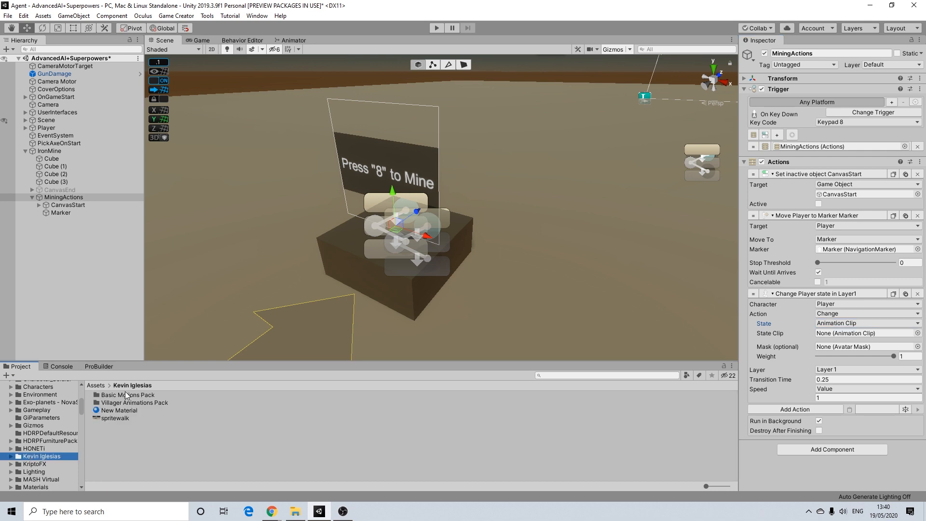
{"action": "left_click", "coordinate": [119, 405]}
{"action": "double_click", "coordinate": [119, 404]}
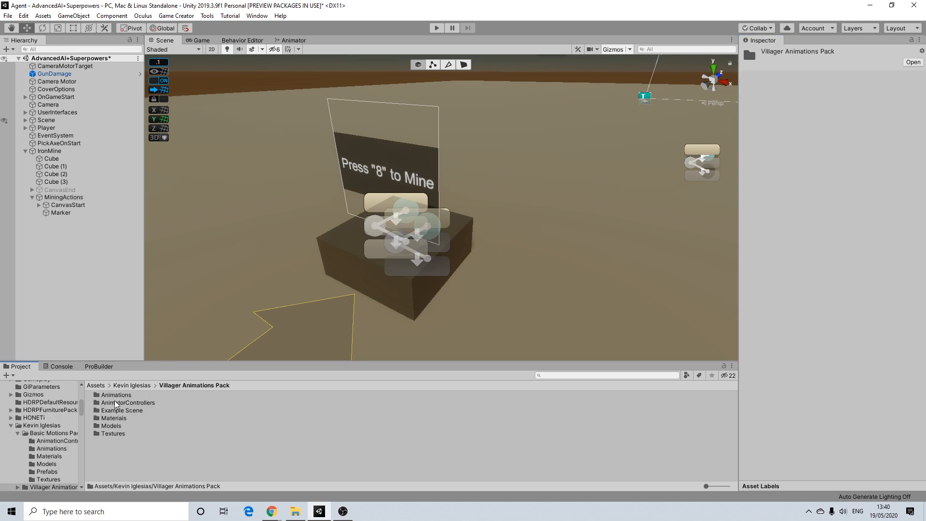
{"action": "double_click", "coordinate": [121, 403]}
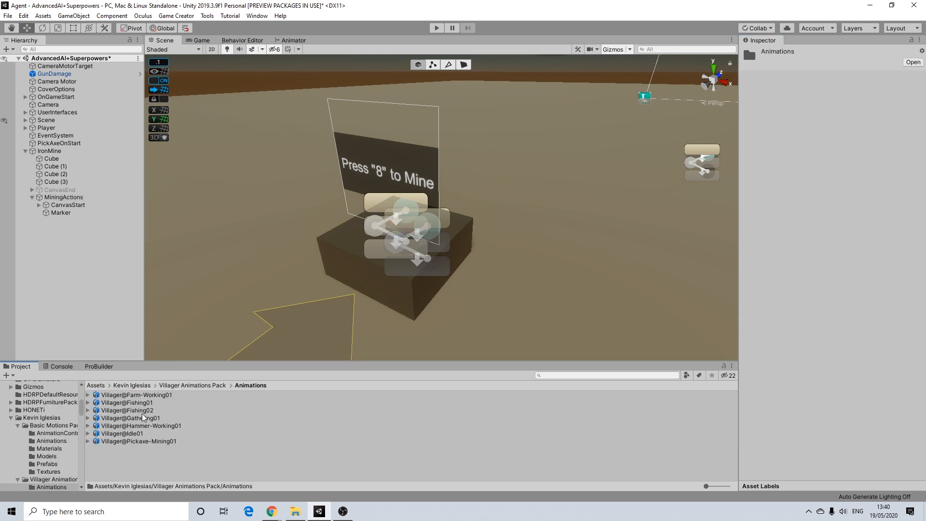
- Assign the Villager@Pickaxe-Mining01 animation clip as the state clip of MiningActions' player state action
{"action": "left_click", "coordinate": [65, 197]}
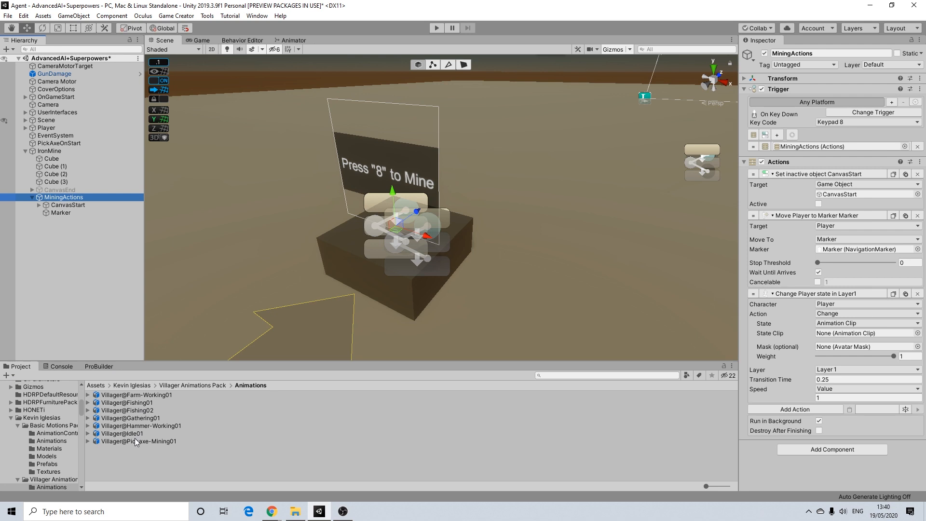
{"action": "left_click", "coordinate": [88, 441]}
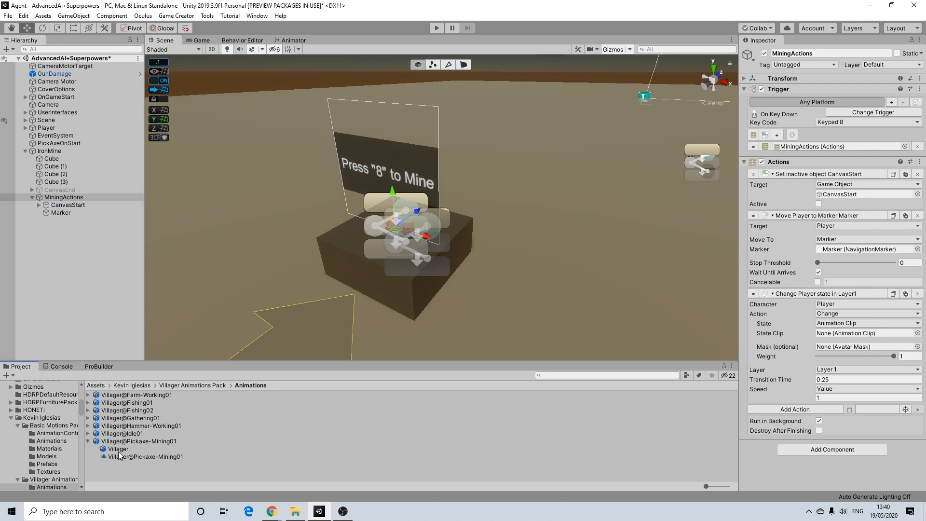
{"action": "left_click_drag", "start_coordinate": [118, 455], "coordinate": [844, 334]}
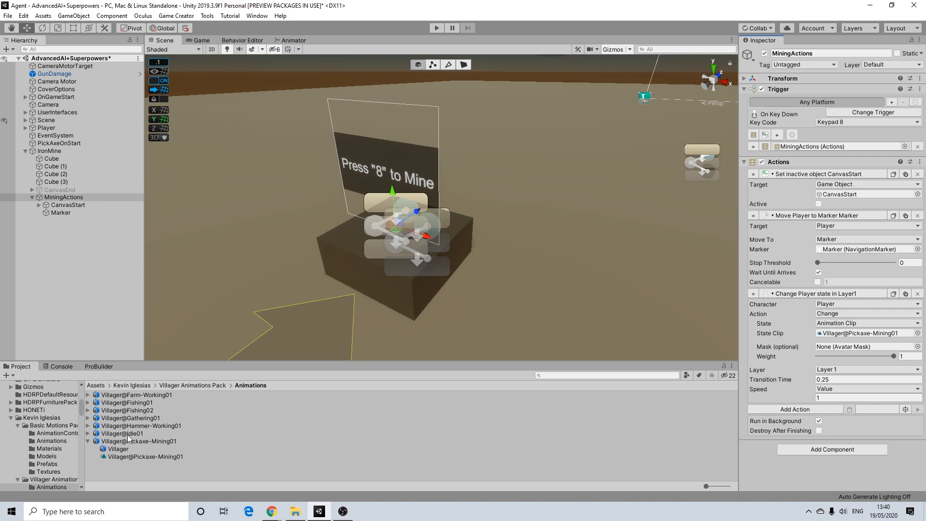
- Examine the loop and rig import settings of the Villager@Pickaxe-Mining01 animation
{"action": "left_click", "coordinate": [138, 456]}
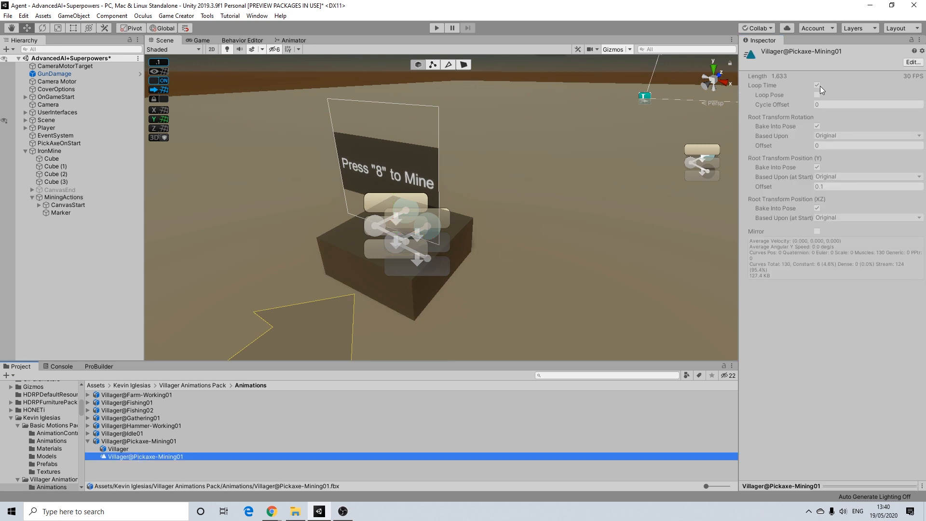
{"action": "left_click", "coordinate": [128, 441]}
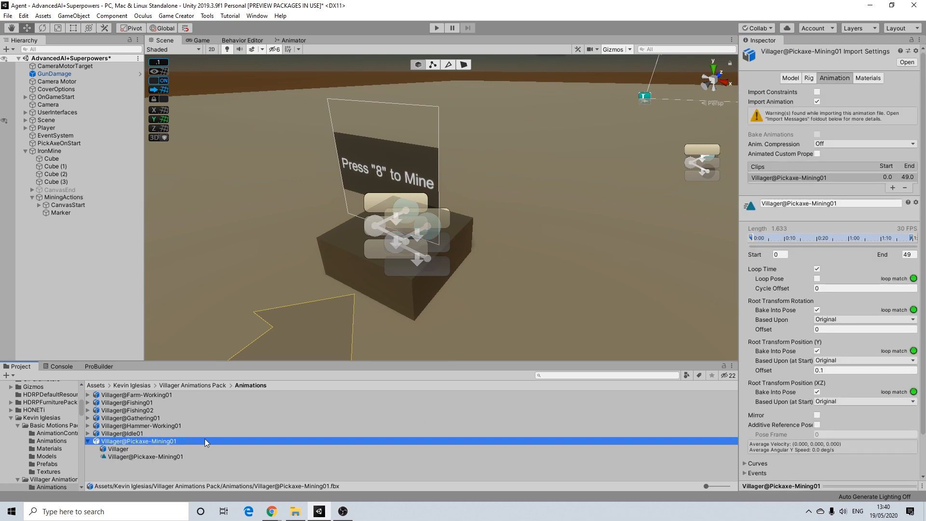
{"action": "left_click", "coordinate": [809, 79]}
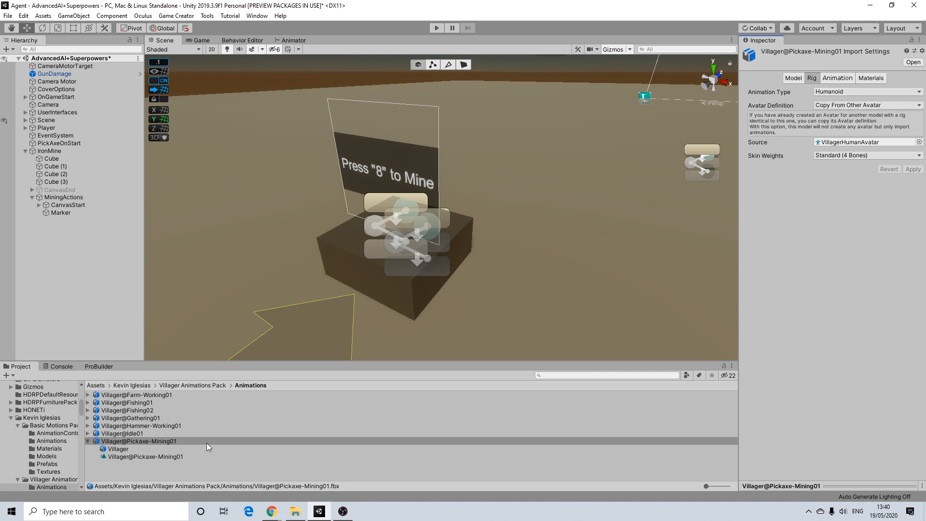
- Return to MiningActions, collapse its three existing actions and add an Equip Item action
{"action": "left_click", "coordinate": [65, 198]}
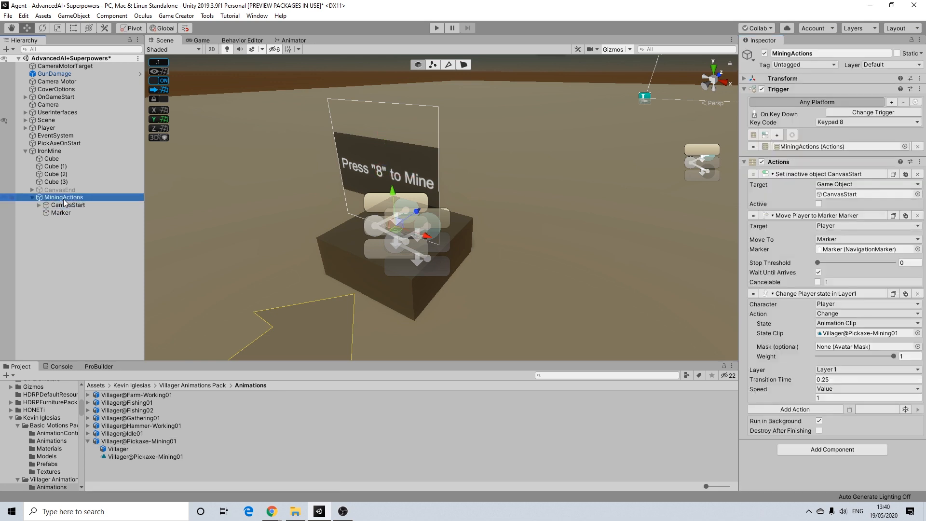
{"action": "left_click", "coordinate": [785, 176]}
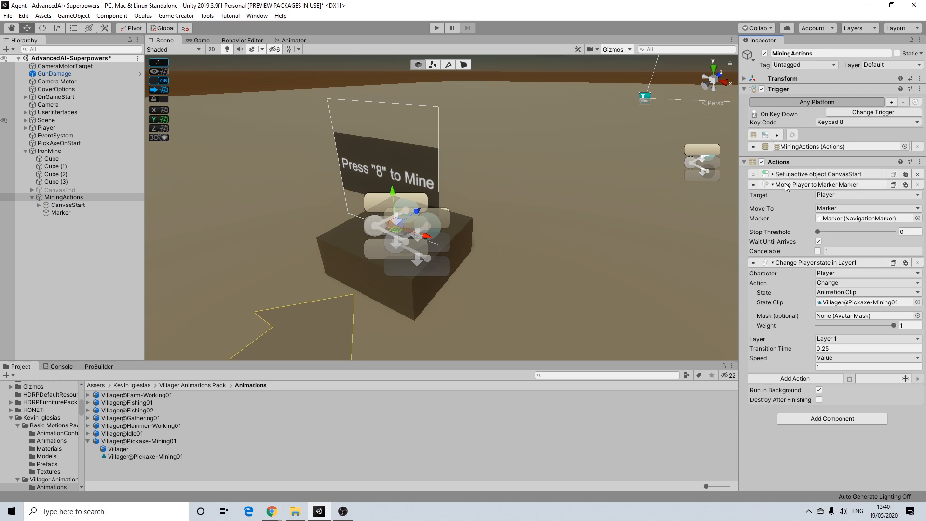
{"action": "left_click", "coordinate": [788, 183]}
{"action": "left_click", "coordinate": [801, 195]}
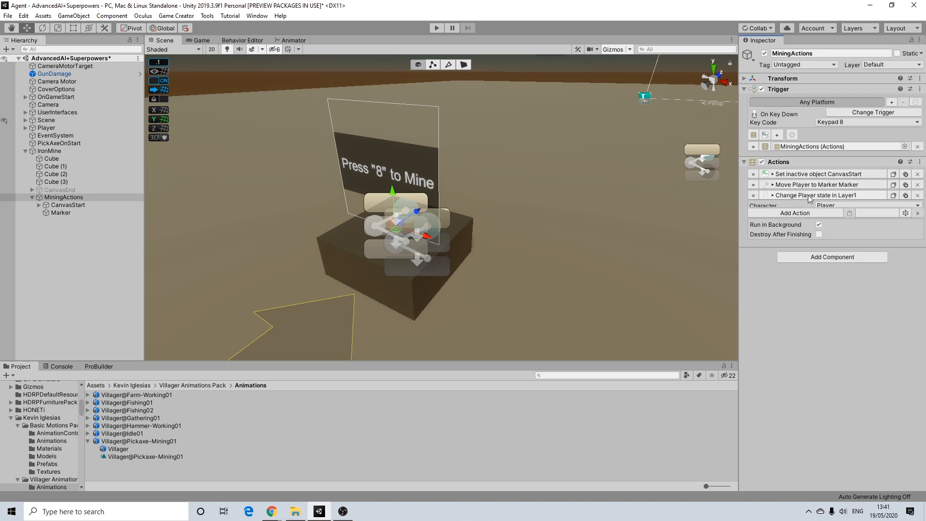
{"action": "left_click", "coordinate": [797, 206]}
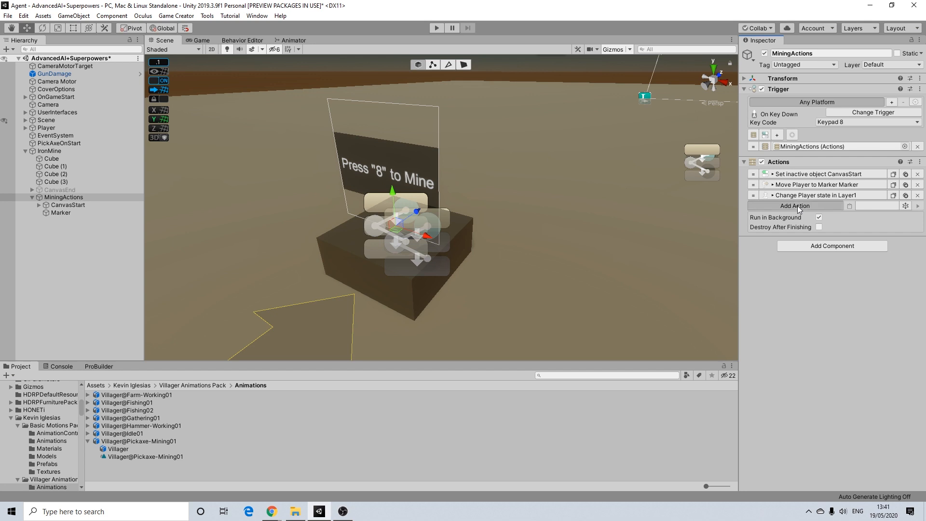
{"action": "type", "text": "equi"}
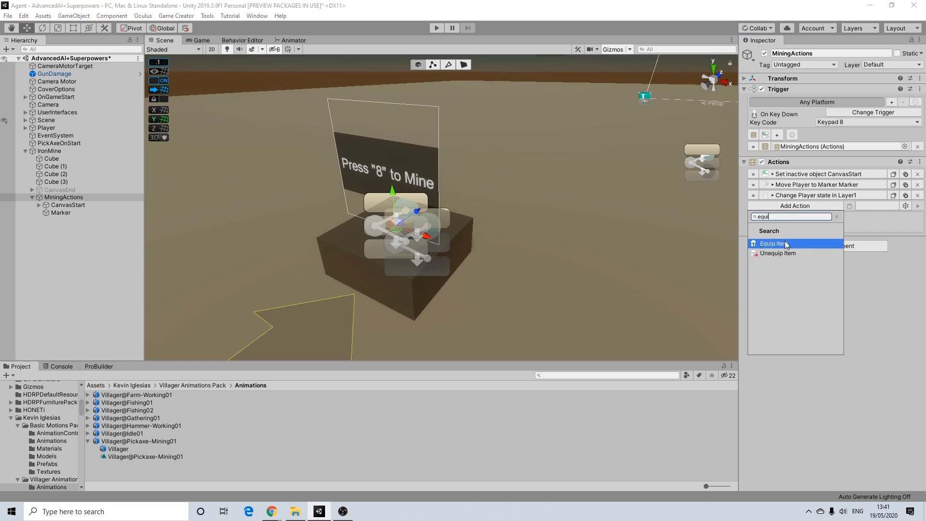
{"action": "left_click", "coordinate": [785, 243]}
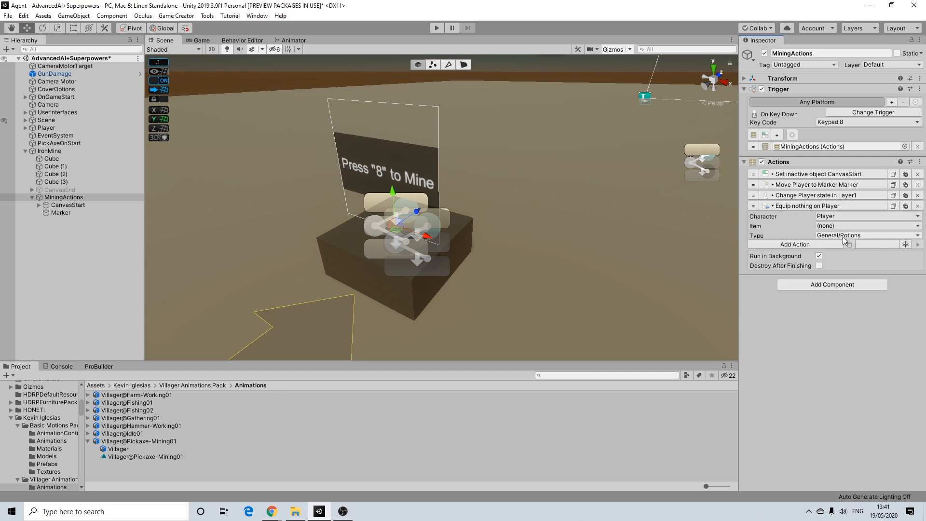
- Set the equip action's item to PickAxe and its type to General/Equipment\RightHand
{"action": "left_click", "coordinate": [843, 236]}
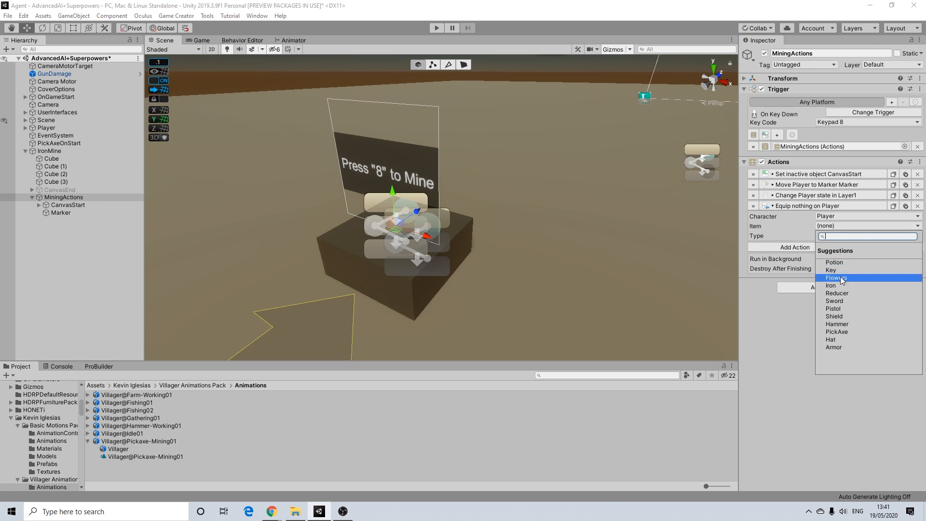
{"action": "left_click", "coordinate": [836, 331]}
{"action": "left_click", "coordinate": [844, 235]}
{"action": "mouse_move", "coordinate": [846, 246]}
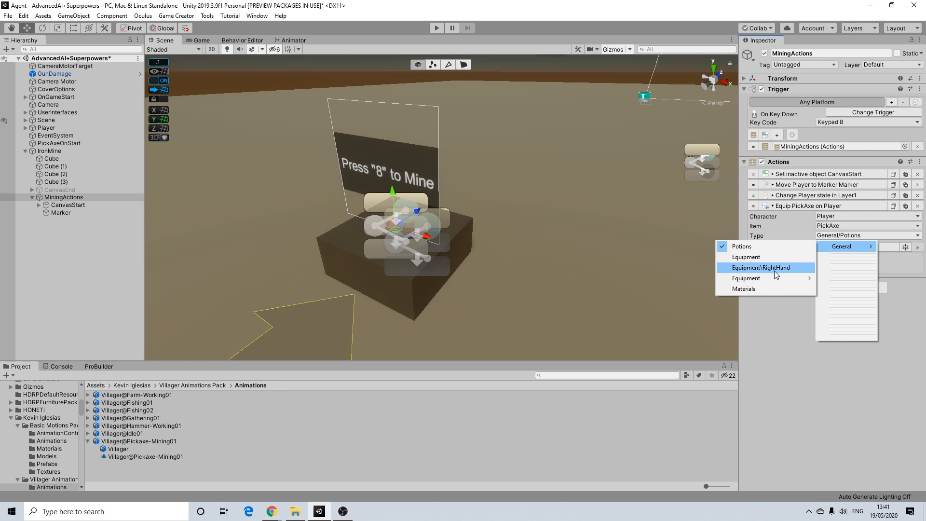
{"action": "left_click", "coordinate": [775, 269]}
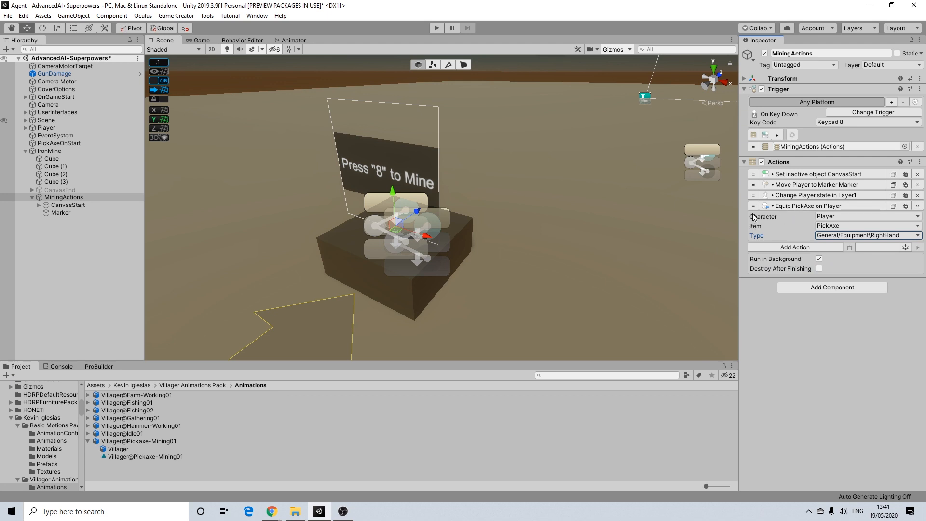
{"action": "left_click", "coordinate": [780, 208]}
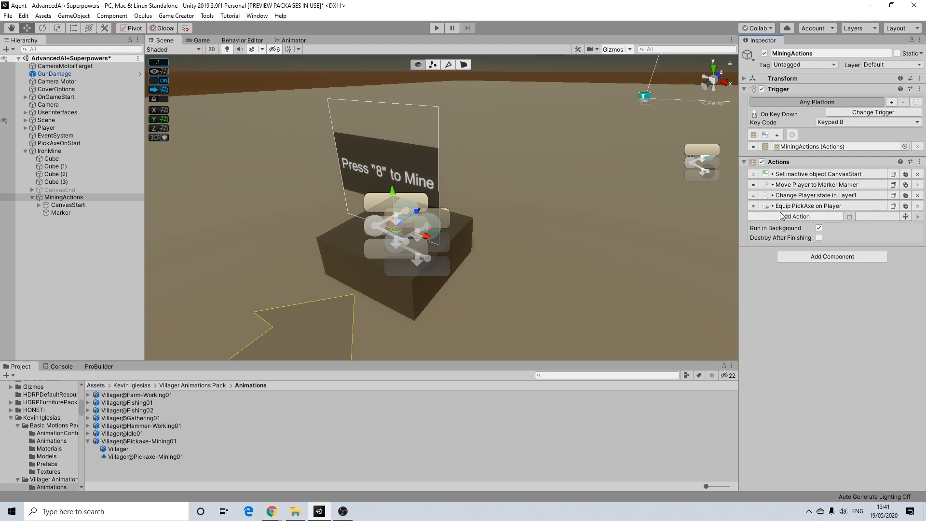
- Add a Change Property action to MiningActions that turns off the Player's Is Controllable property
{"action": "left_click", "coordinate": [781, 218]}
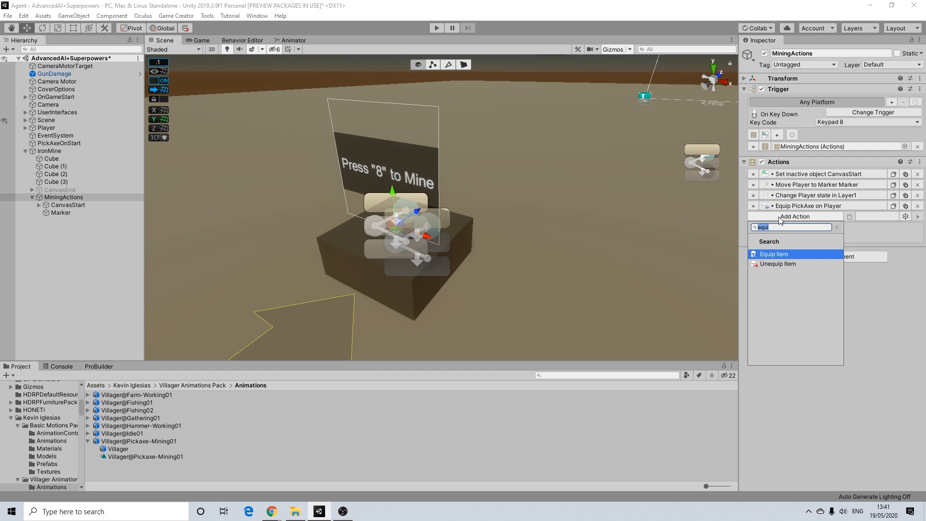
{"action": "type", "text": "ch"}
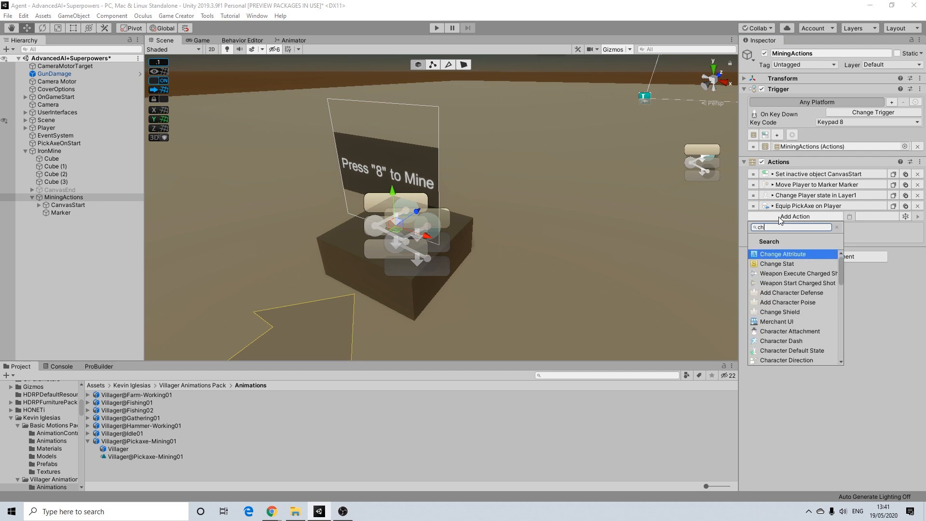
{"action": "type", "text": "ange"}
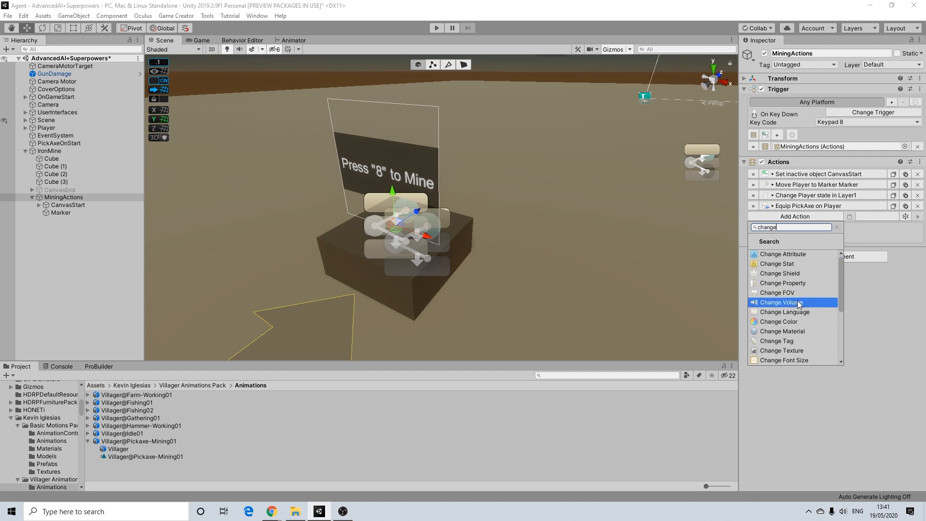
{"action": "left_click", "coordinate": [794, 284]}
{"action": "left_click", "coordinate": [819, 258]}
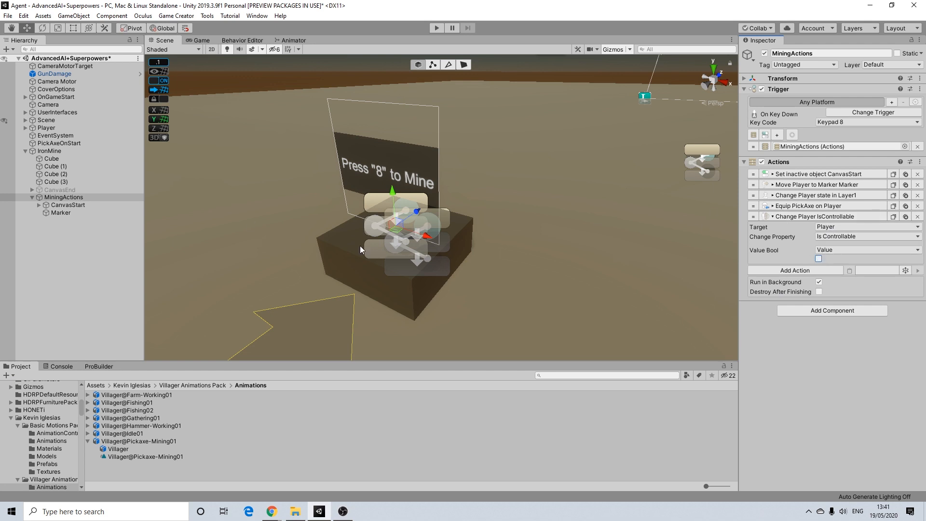
{"action": "scroll", "coordinate": [406, 213], "scroll_direction": "down", "scroll_amount": 2}
{"action": "scroll", "coordinate": [316, 208], "scroll_direction": "up", "scroll_amount": 1}
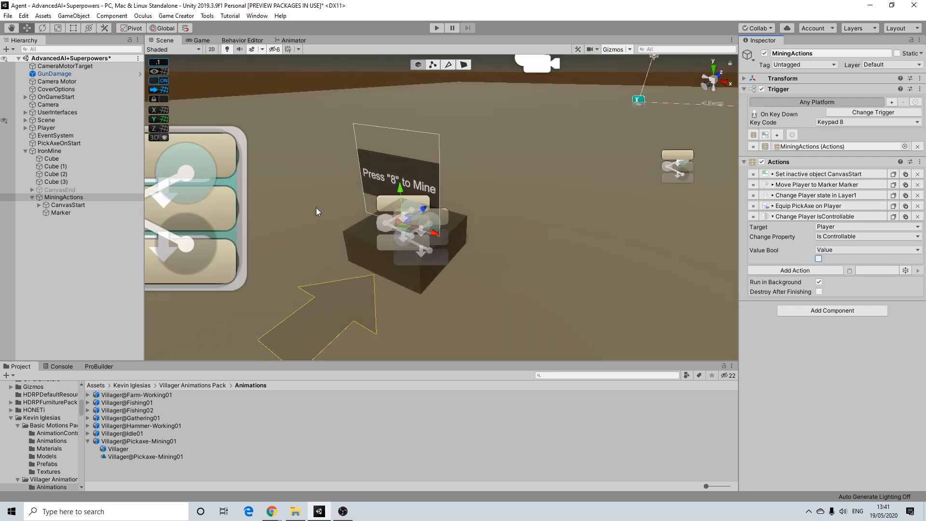
{"action": "left_click", "coordinate": [775, 217]}
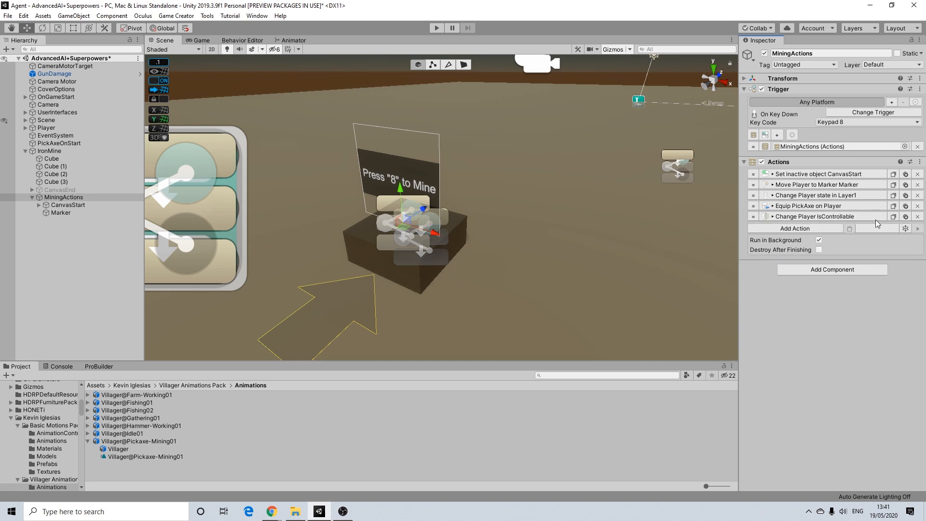
- Add a Wait action to MiningActions with a time of 2 seconds
{"action": "left_click", "coordinate": [787, 227]}
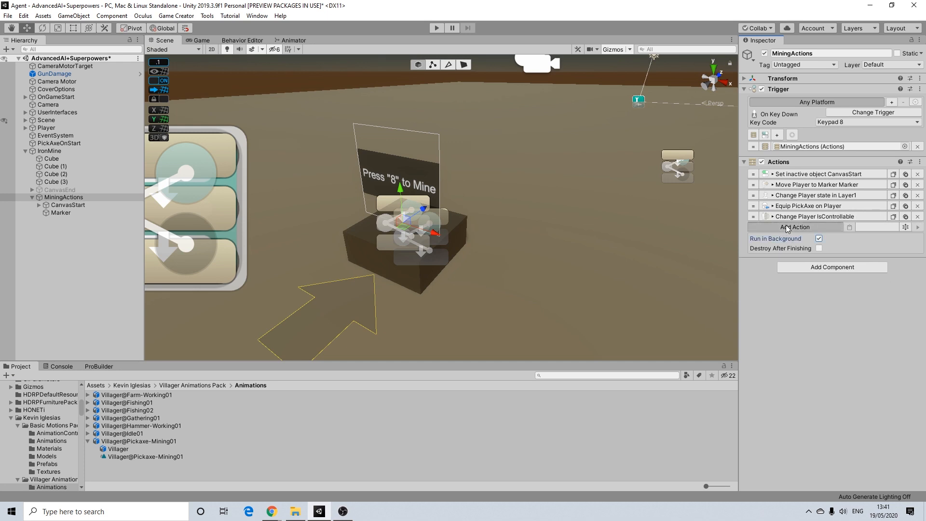
{"action": "type", "text": "w"}
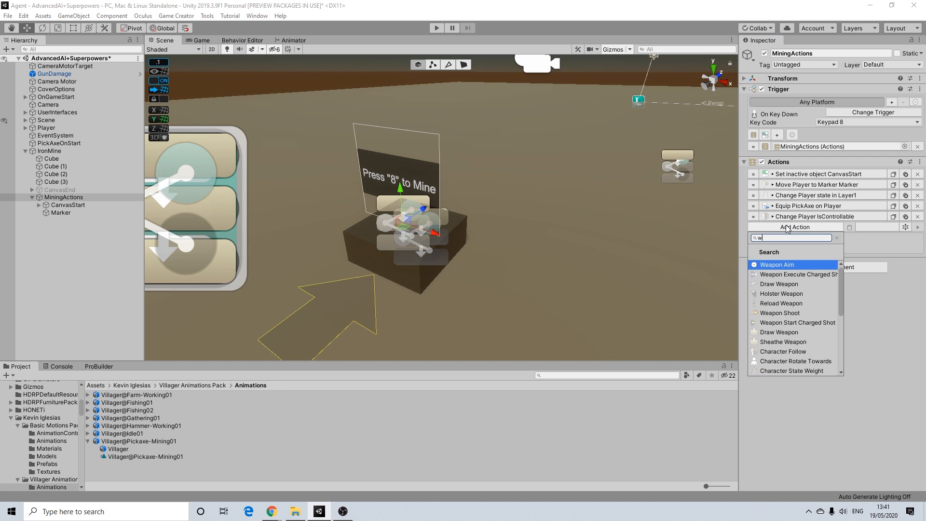
{"action": "left_click", "coordinate": [795, 219]}
{"action": "left_click", "coordinate": [795, 219]}
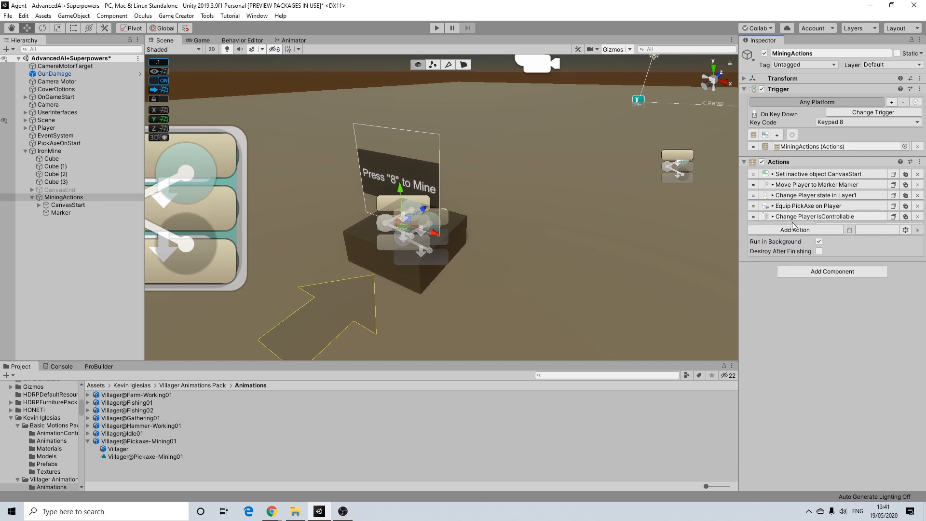
{"action": "left_click", "coordinate": [793, 226]}
{"action": "type", "text": "wait"}
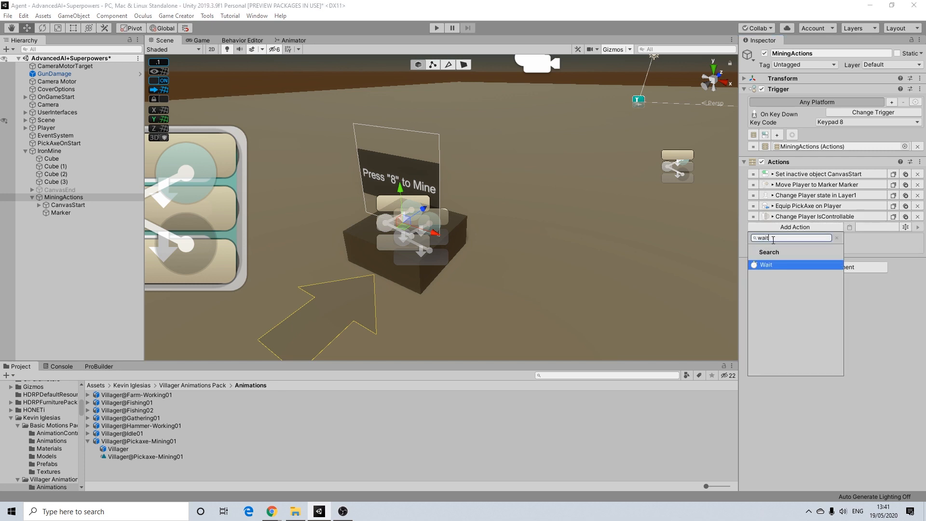
{"action": "left_click", "coordinate": [769, 265]}
{"action": "left_click", "coordinate": [821, 239]}
{"action": "type", "text": "2"}
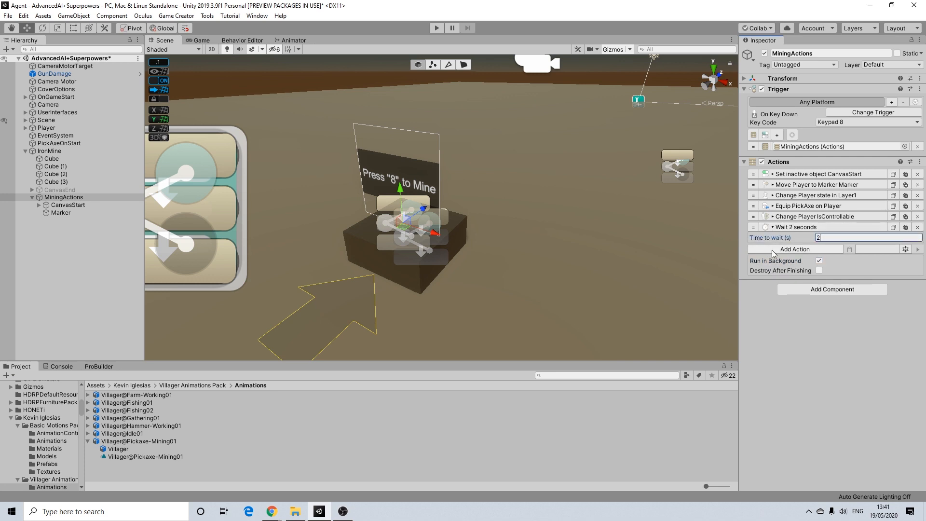
- Add an inventory item action that adds 2 Iron items, and collapse the wait and item actions
{"action": "left_click", "coordinate": [772, 250]}
{"action": "type", "text": "add"}
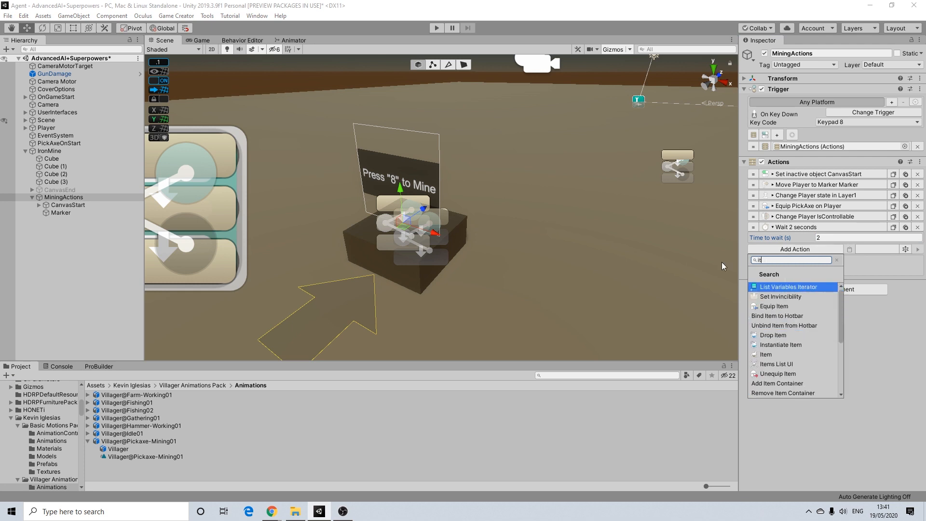
{"action": "left_click", "coordinate": [765, 340]}
{"action": "left_click", "coordinate": [844, 270]}
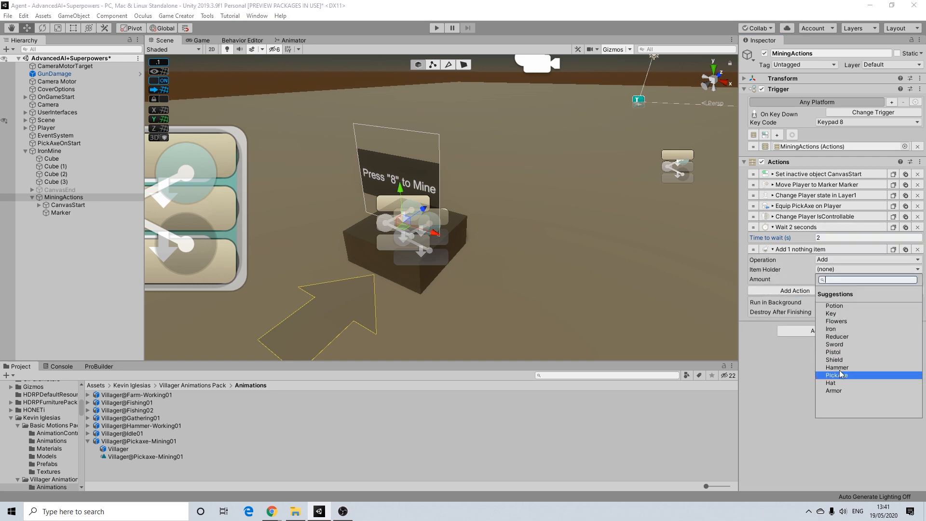
{"action": "left_click", "coordinate": [831, 330]}
{"action": "left_click", "coordinate": [782, 279]}
{"action": "type", "text": "2"}
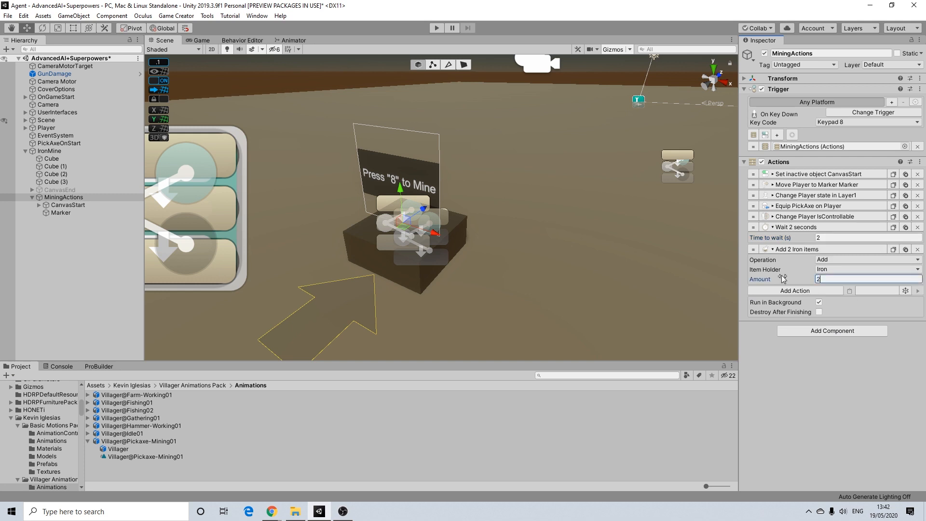
{"action": "left_click", "coordinate": [796, 227]}
{"action": "left_click", "coordinate": [795, 237]}
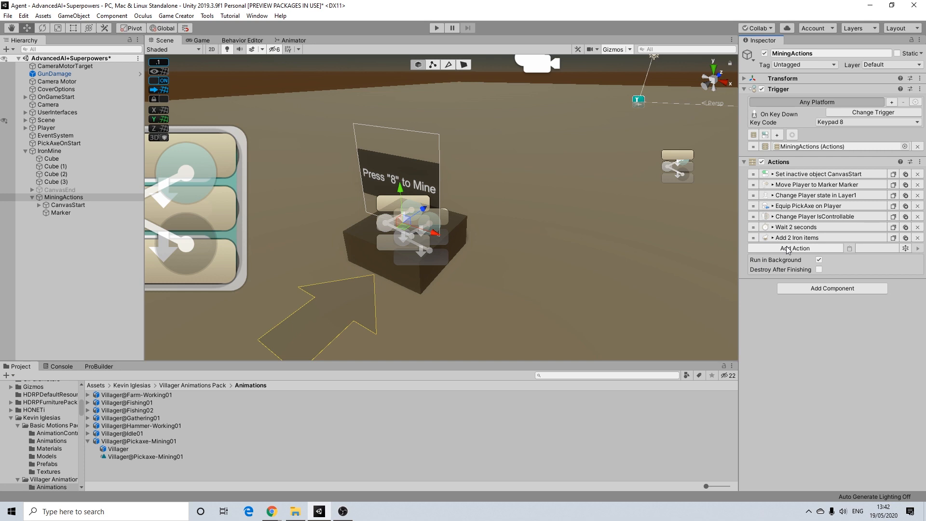
- Add a Set Active action that deactivates IronMine's first Cube
{"action": "left_click", "coordinate": [787, 248]}
{"action": "type", "text": "set"}
{"action": "left_click", "coordinate": [775, 315]}
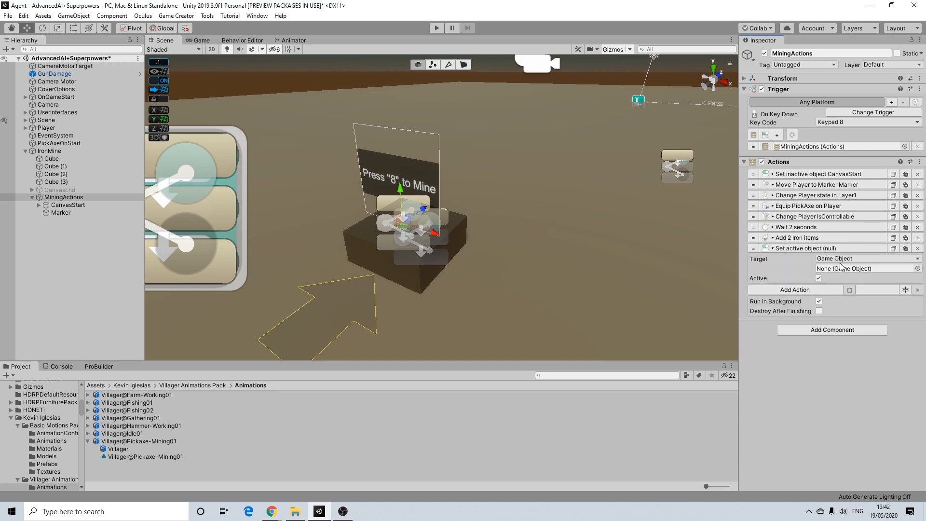
{"action": "left_click", "coordinate": [819, 277]}
{"action": "left_click_drag", "start_coordinate": [55, 158], "coordinate": [863, 269]}
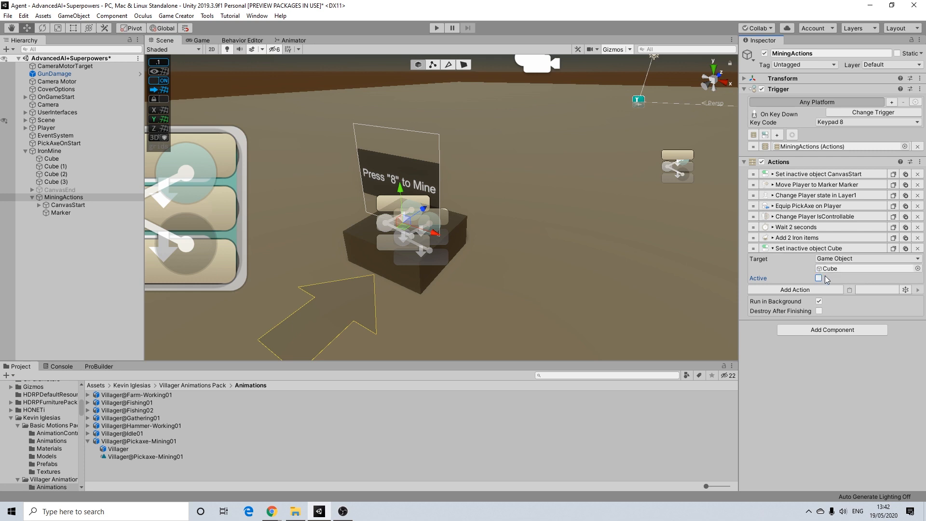
{"action": "left_click", "coordinate": [794, 249]}
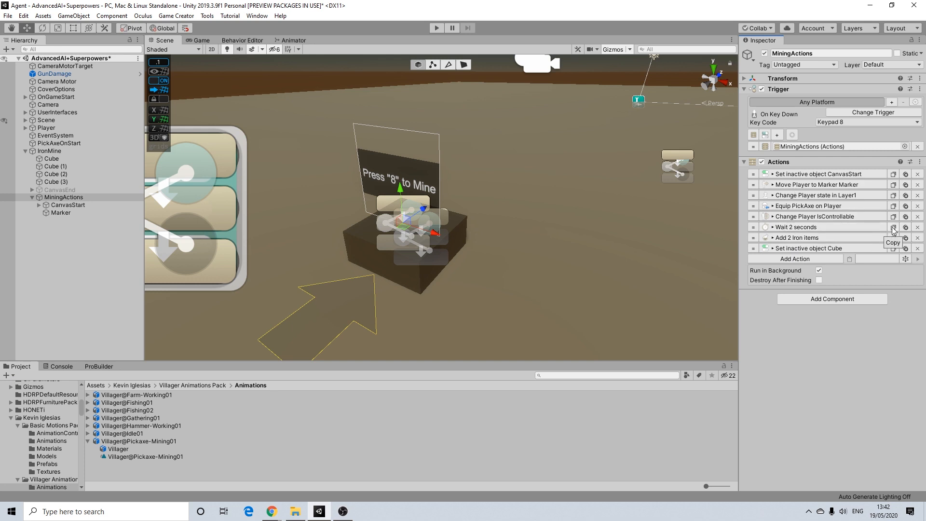
- Duplicate the wait, add-iron and deactivate-Cube actions, in that order, at the end of MiningActions' action list
{"action": "left_click", "coordinate": [893, 228]}
{"action": "left_click", "coordinate": [849, 259]}
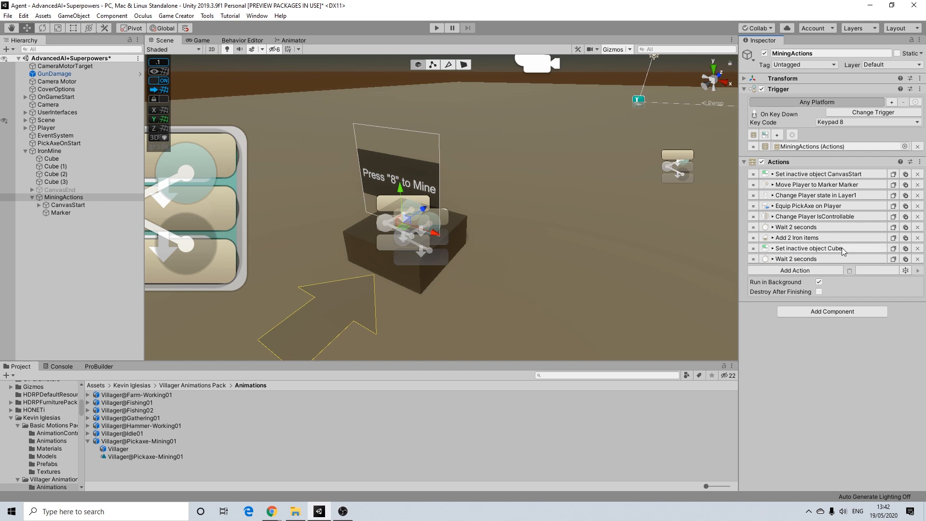
{"action": "left_click", "coordinate": [893, 237]}
{"action": "left_click", "coordinate": [849, 270]}
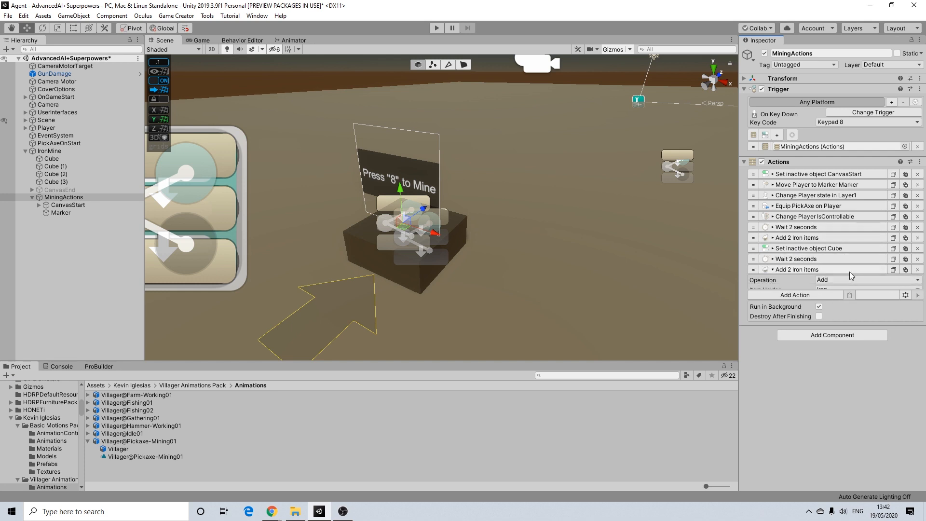
{"action": "left_click", "coordinate": [792, 269]}
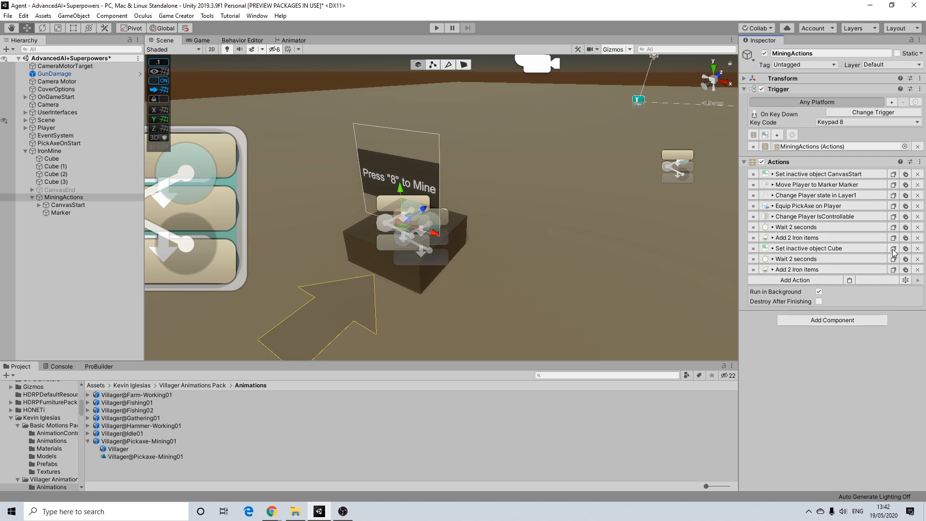
{"action": "left_click", "coordinate": [850, 281]}
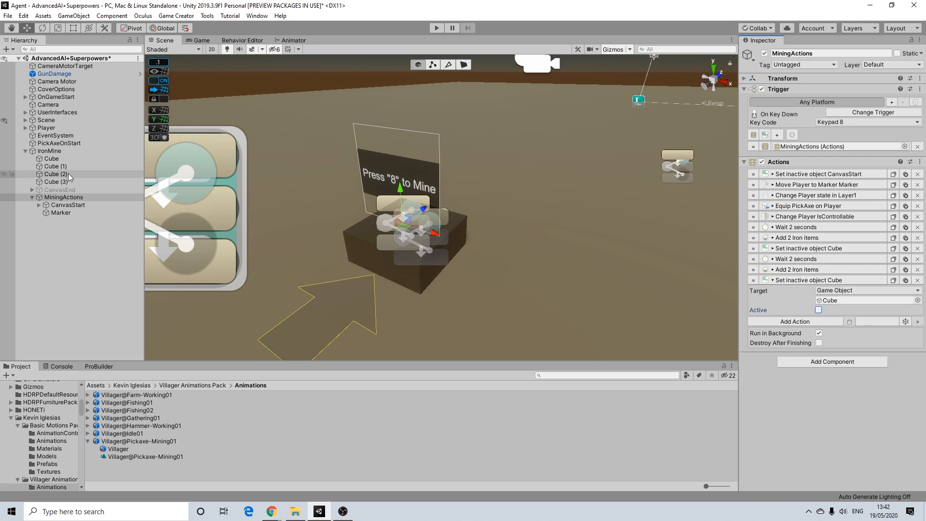
- Retarget the last deactivate action in MiningActions to IronMine's Cube (1) and collapse it
{"action": "left_click_drag", "start_coordinate": [716, 310], "coordinate": [838, 299]}
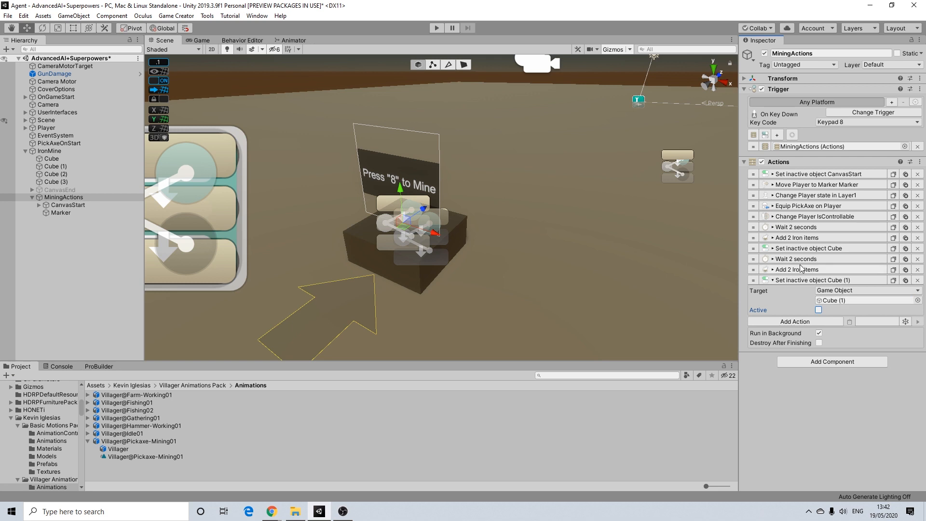
{"action": "left_click", "coordinate": [798, 280]}
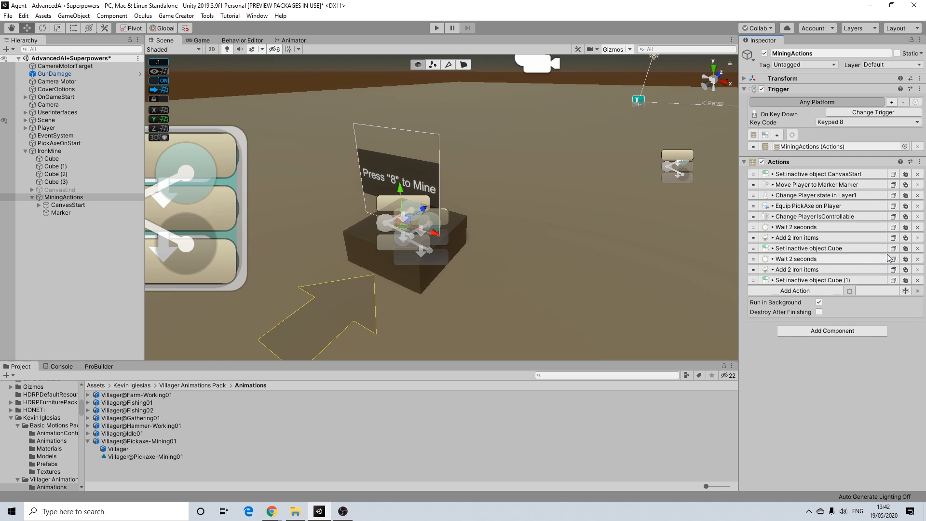
- Append copies of the 2-second wait, add-iron and deactivate actions to MiningActions, with the deactivate action targeting Cube (2)
{"action": "left_click", "coordinate": [850, 292]}
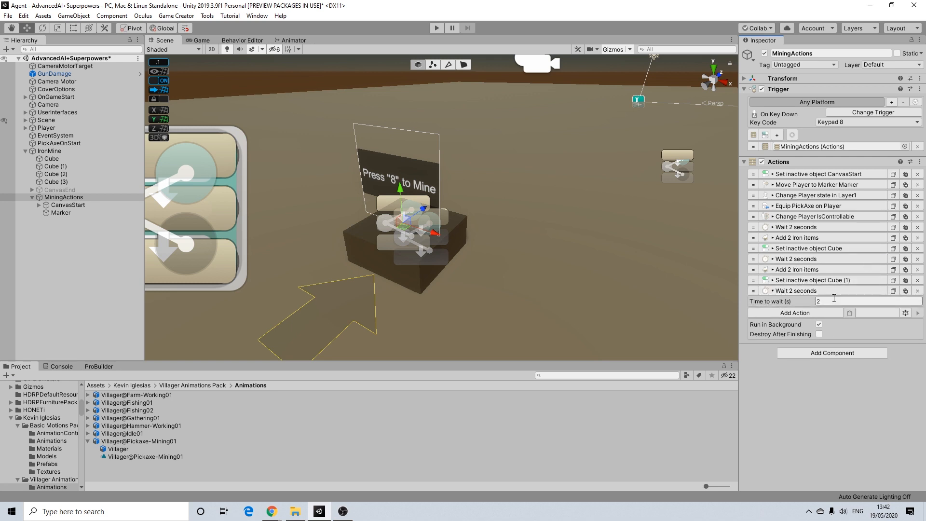
{"action": "left_click", "coordinate": [818, 291]}
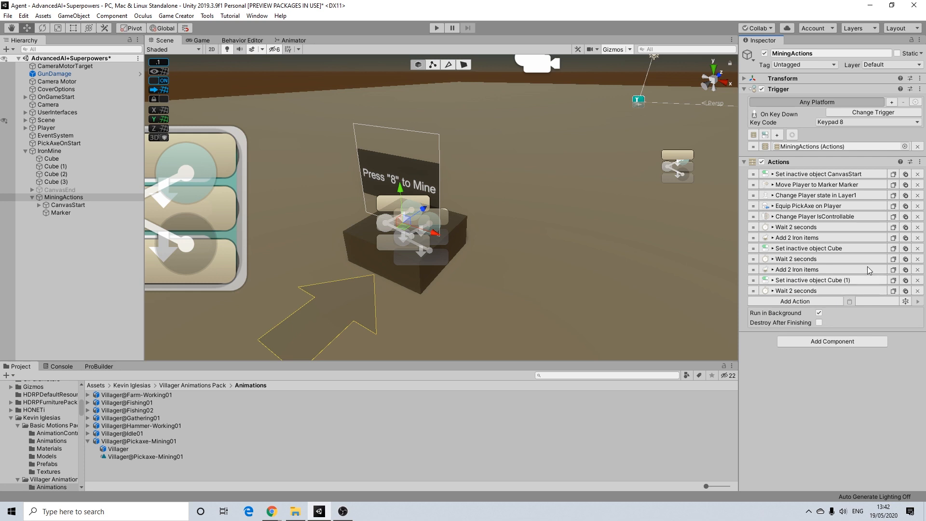
{"action": "left_click", "coordinate": [850, 301]}
{"action": "left_click", "coordinate": [895, 280]}
{"action": "left_click", "coordinate": [851, 313]}
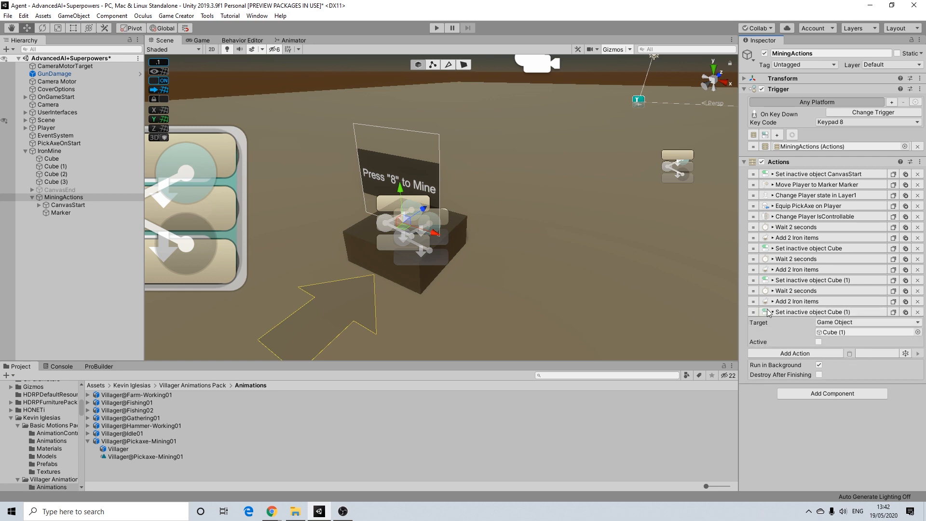
{"action": "left_click", "coordinate": [60, 174]}
{"action": "left_click_drag", "start_coordinate": [62, 175], "coordinate": [826, 332]}
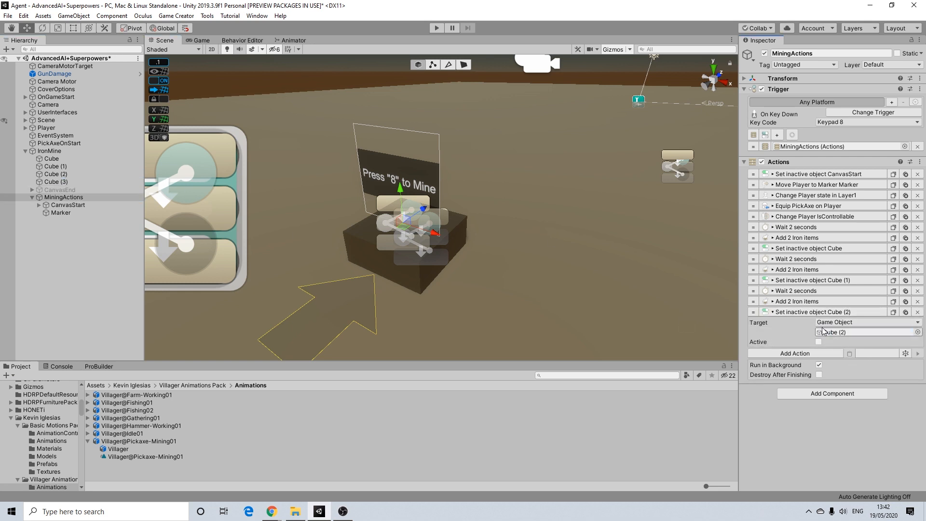
{"action": "left_click", "coordinate": [801, 312]}
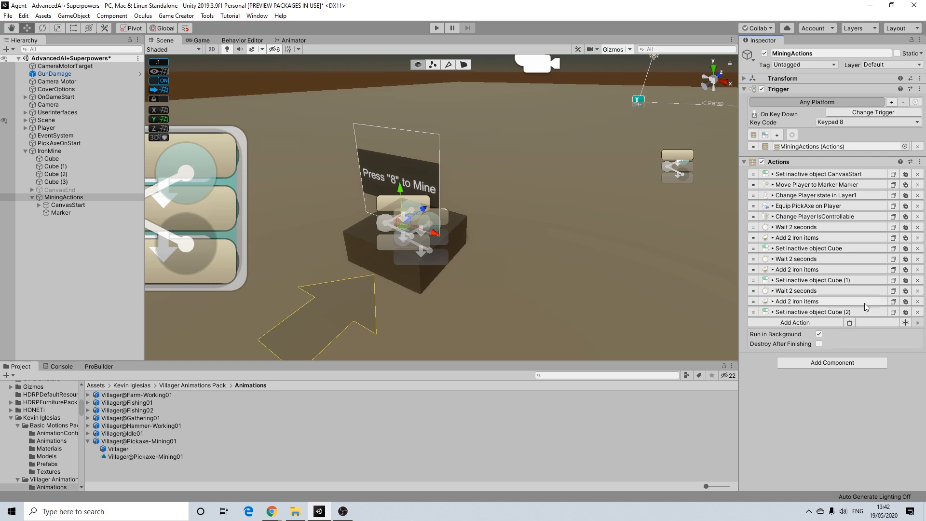
- Append another copy of the wait, add-iron and deactivate sequence, with the deactivate action targeting Cube (3)
{"action": "left_click", "coordinate": [850, 322]}
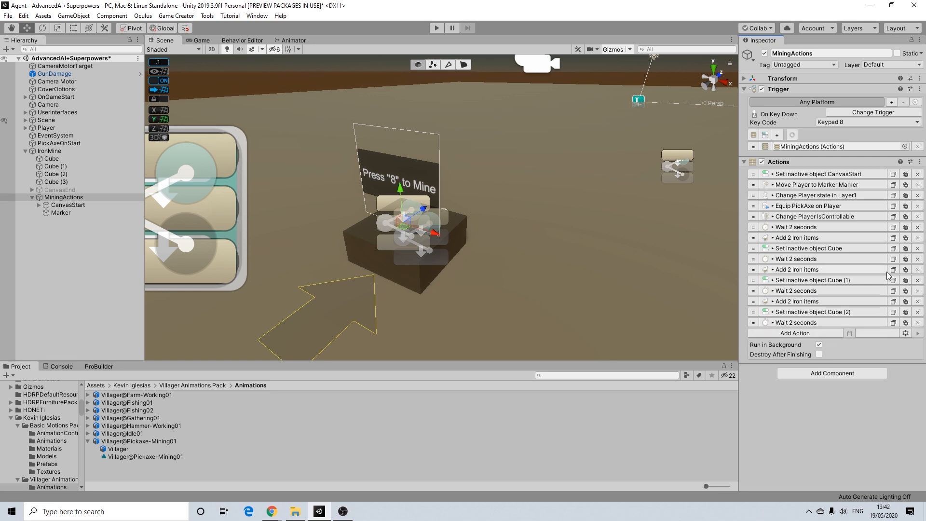
{"action": "left_click", "coordinate": [893, 270]}
{"action": "left_click", "coordinate": [850, 333]}
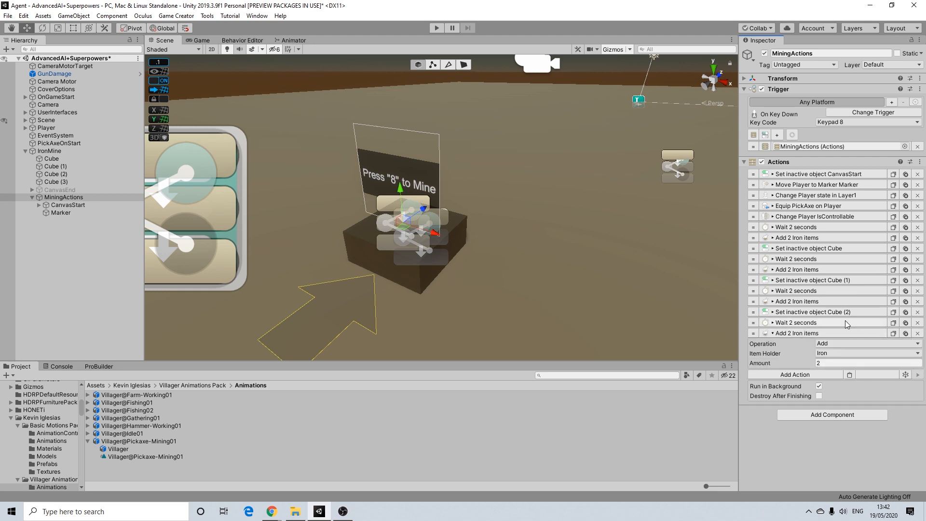
{"action": "left_click", "coordinate": [822, 336]}
{"action": "left_click", "coordinate": [850, 344]}
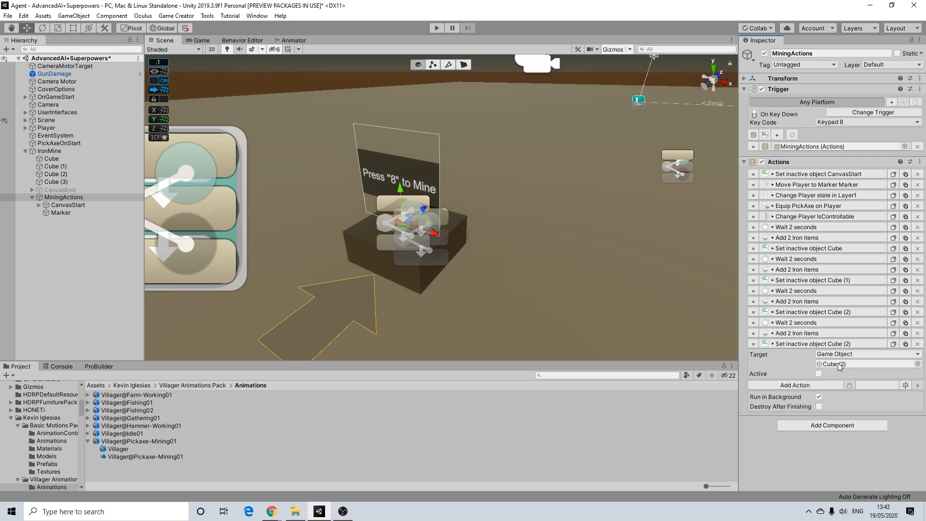
{"action": "left_click_drag", "start_coordinate": [52, 181], "coordinate": [839, 365]}
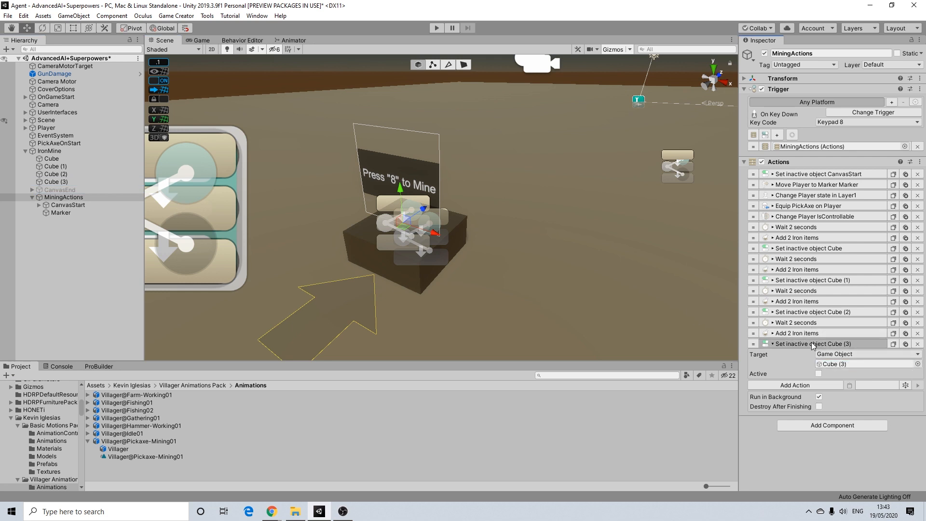
{"action": "left_click", "coordinate": [814, 344]}
{"action": "scroll", "coordinate": [485, 204], "scroll_direction": "down", "scroll_amount": 3}
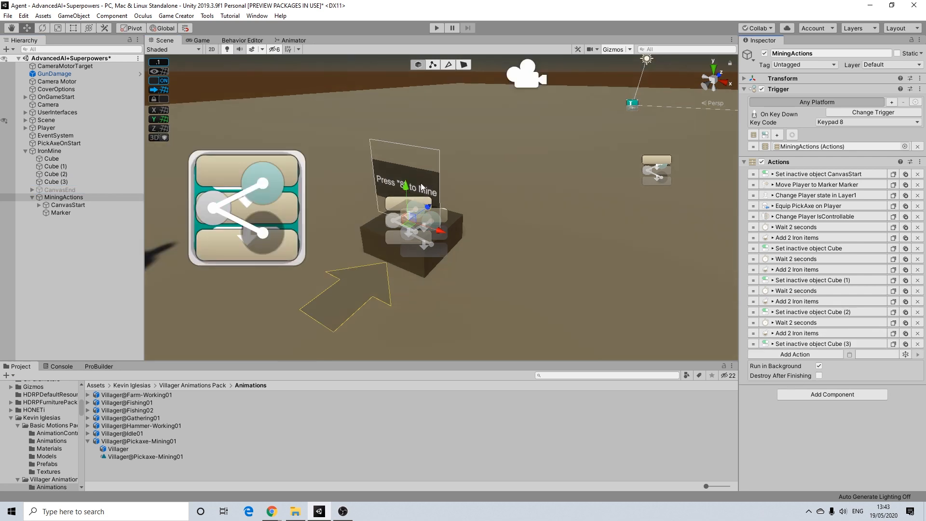
{"action": "scroll", "coordinate": [420, 158], "scroll_direction": "up", "scroll_amount": 2}
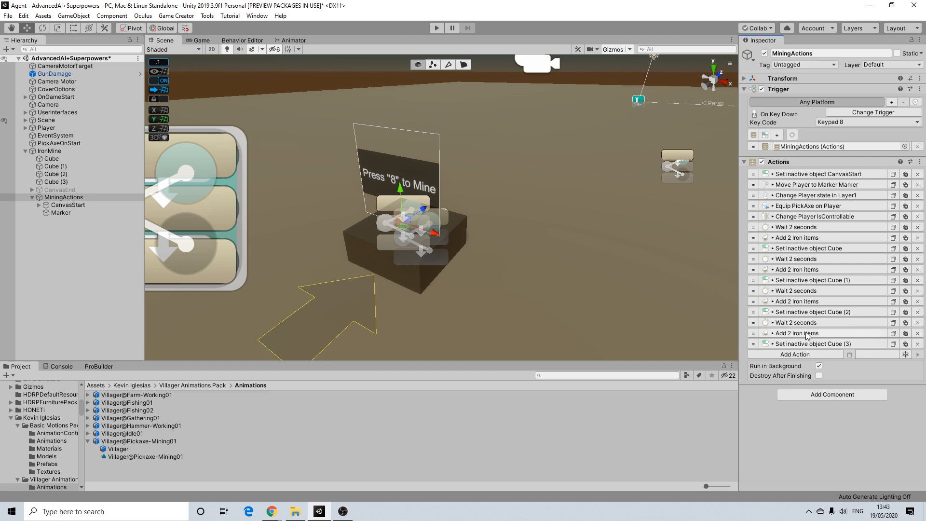
- Add a Wait action at the end of the action list with a time of 0.1 seconds
{"action": "left_click", "coordinate": [792, 354]}
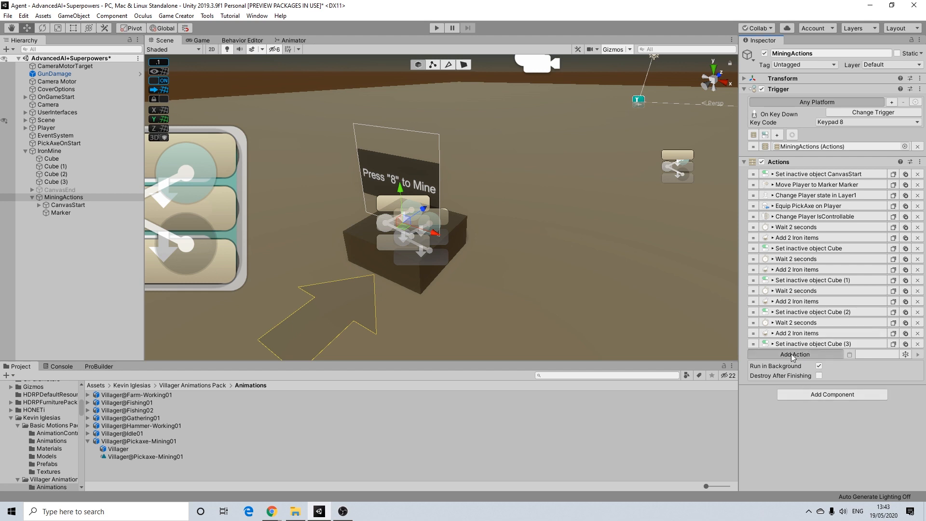
{"action": "type", "text": "wait"}
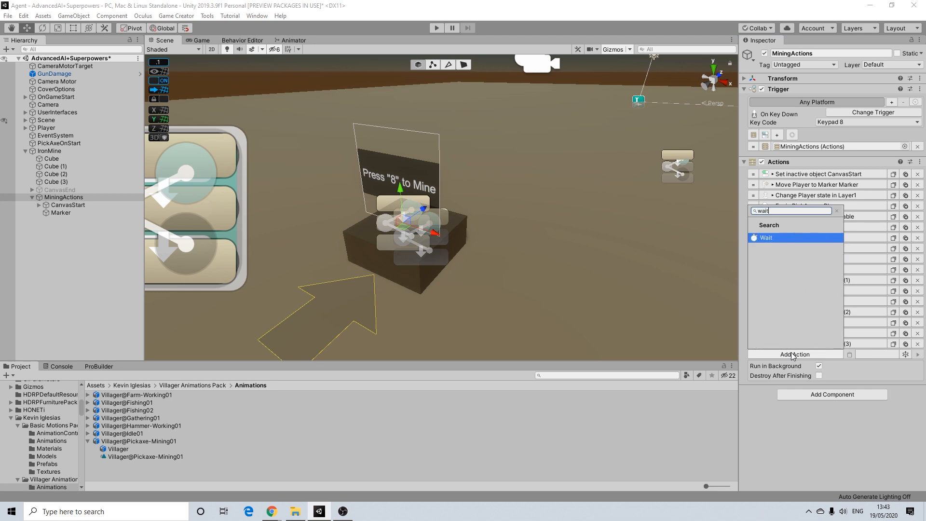
{"action": "left_click", "coordinate": [772, 238]}
{"action": "left_click", "coordinate": [783, 366]}
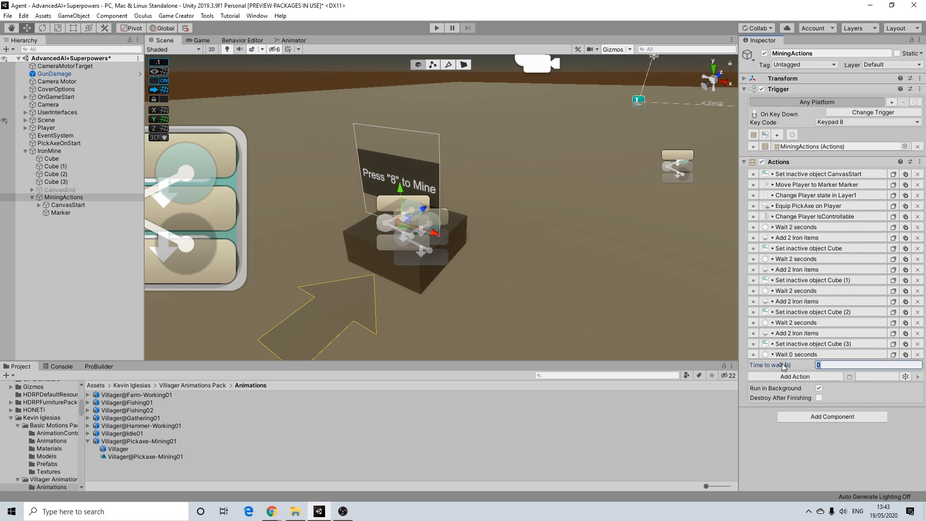
{"action": "type", "text": ".1"}
- Add a Character State action that resets the Player's state in Layer 1, and collapse the wait and state actions
{"action": "left_click", "coordinate": [796, 377]}
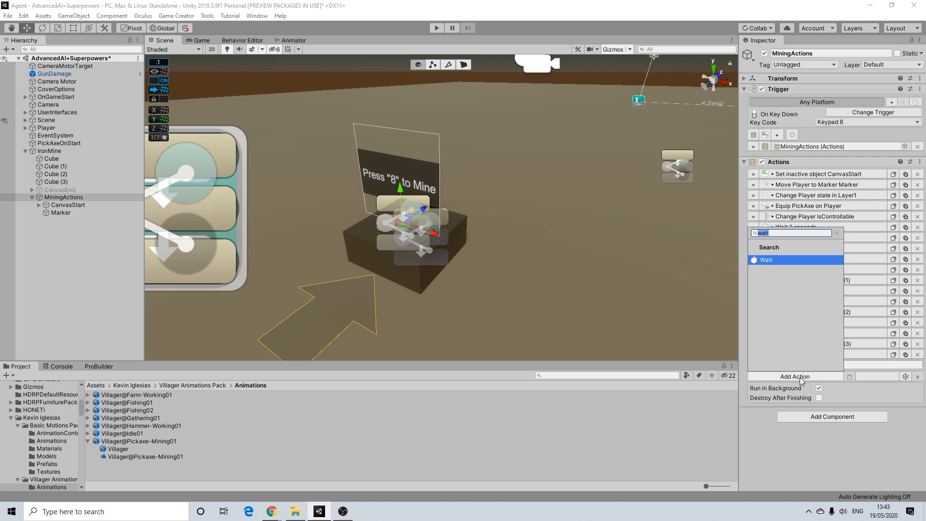
{"action": "type", "text": "r"}
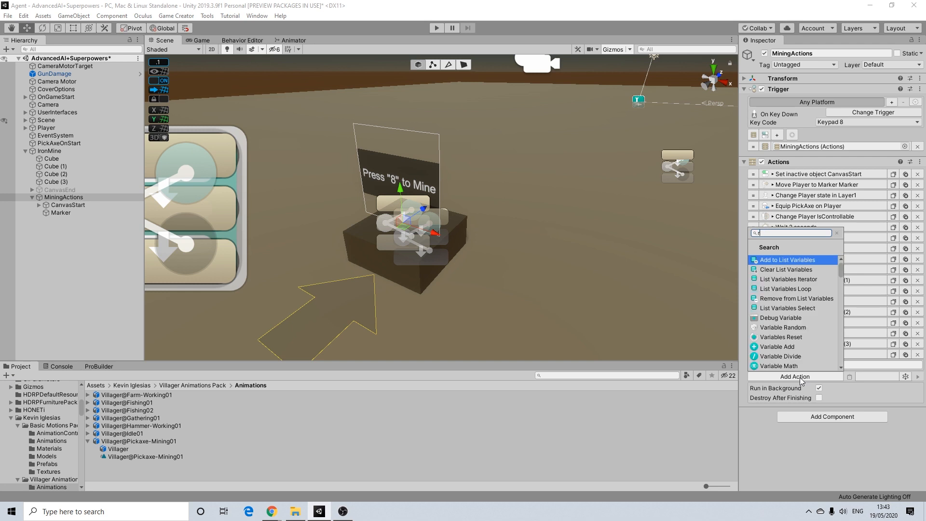
{"action": "type", "text": "es"}
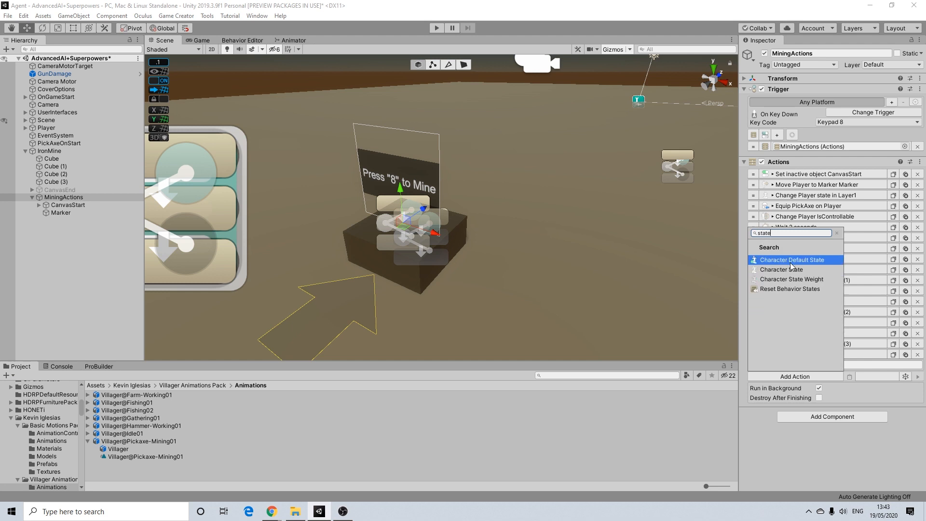
{"action": "left_click", "coordinate": [775, 269]}
{"action": "left_click", "coordinate": [862, 396]}
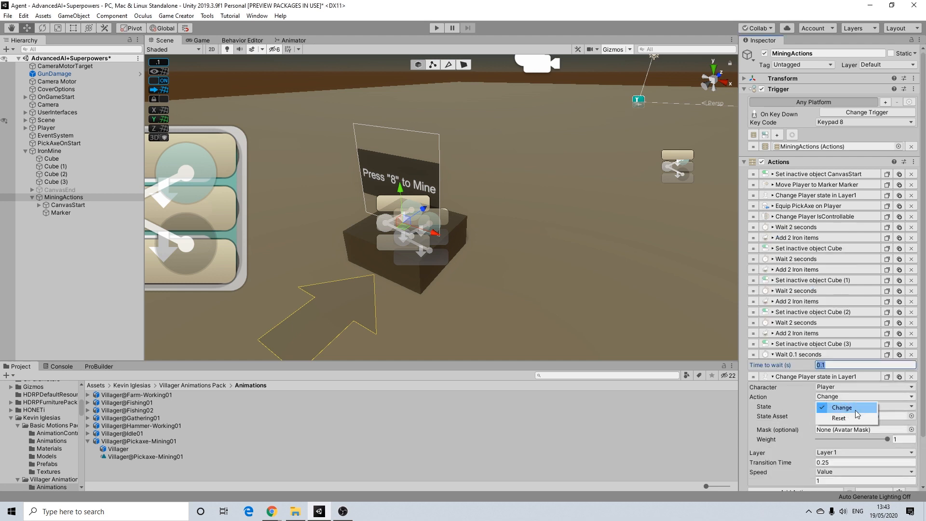
{"action": "left_click", "coordinate": [855, 410]}
{"action": "left_click", "coordinate": [795, 354]}
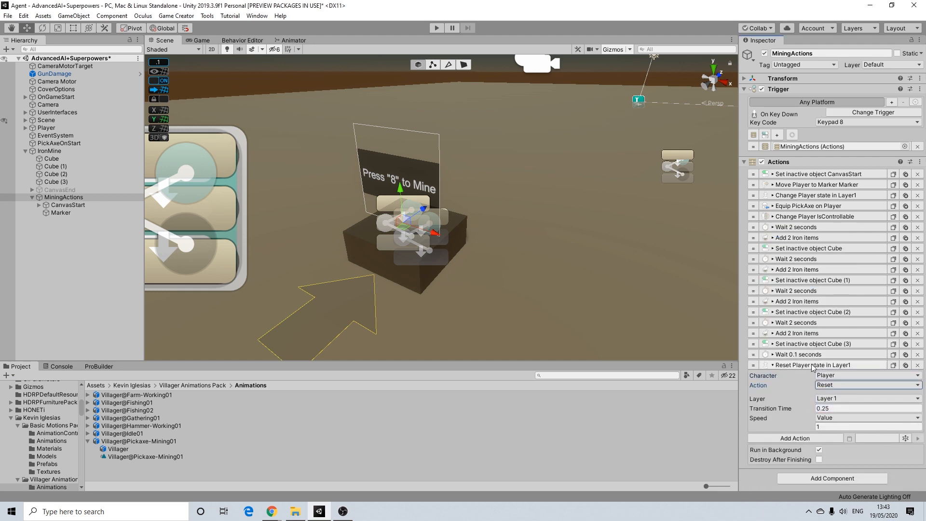
{"action": "left_click", "coordinate": [805, 365]}
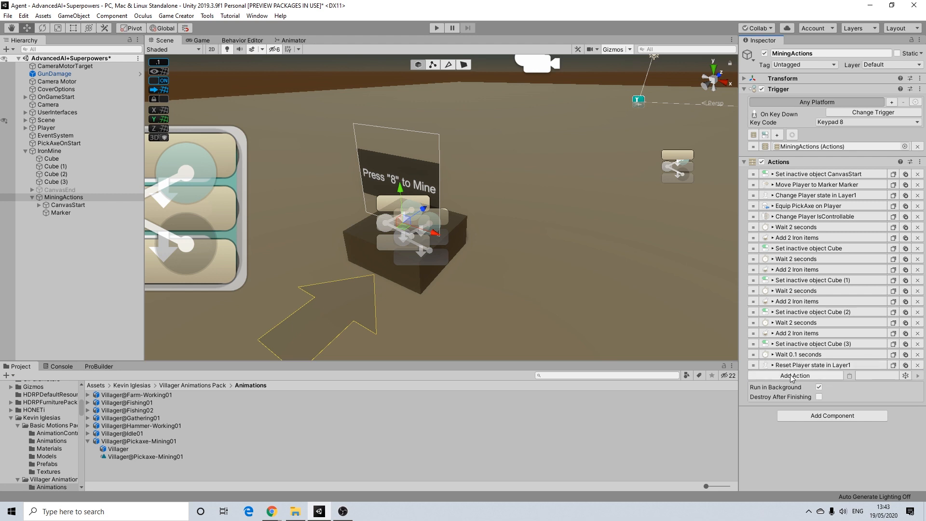
- Add an Unequip Item action that unequips the PickAxe item from the Player
{"action": "left_click", "coordinate": [791, 375]}
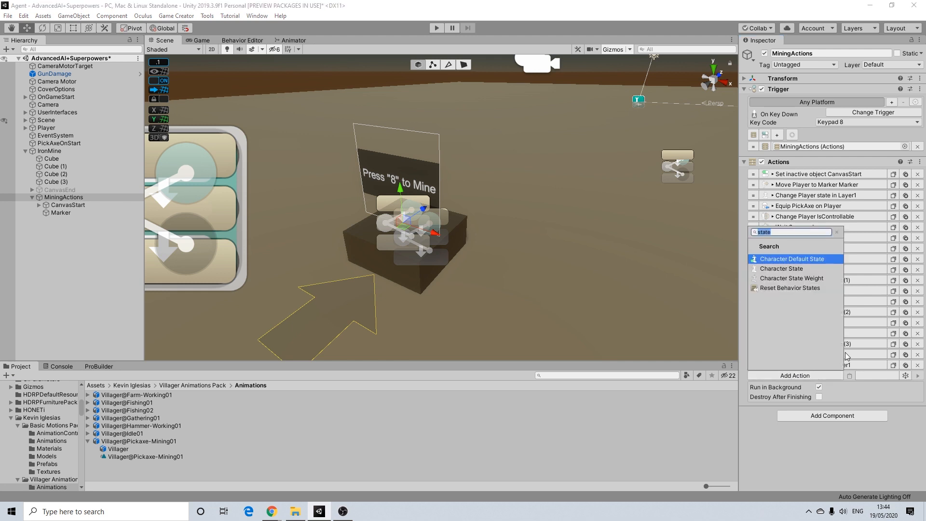
{"action": "key", "text": "BackSpace"}
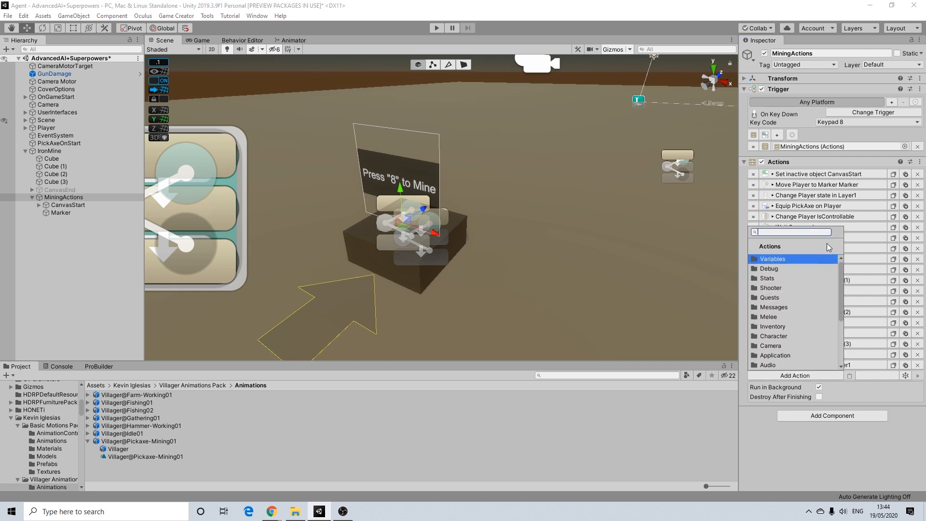
{"action": "left_click", "coordinate": [774, 326]}
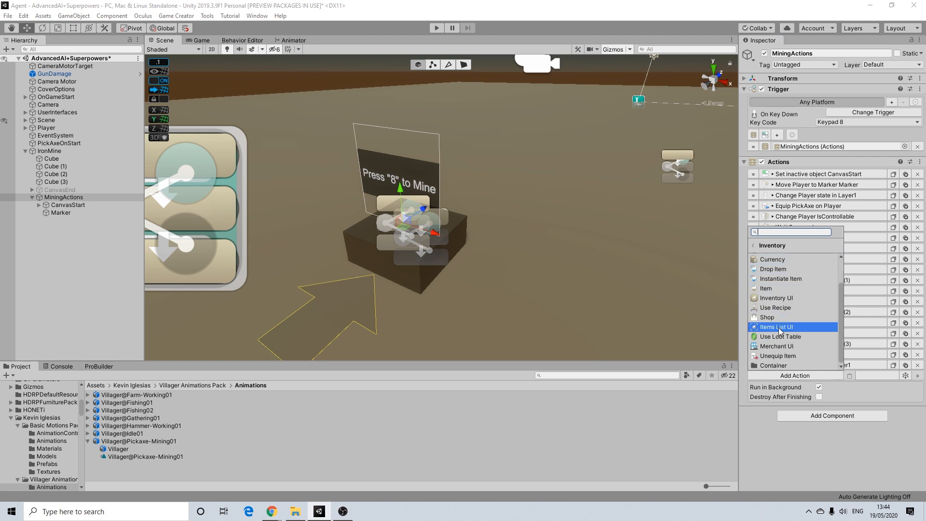
{"action": "left_click", "coordinate": [784, 356]}
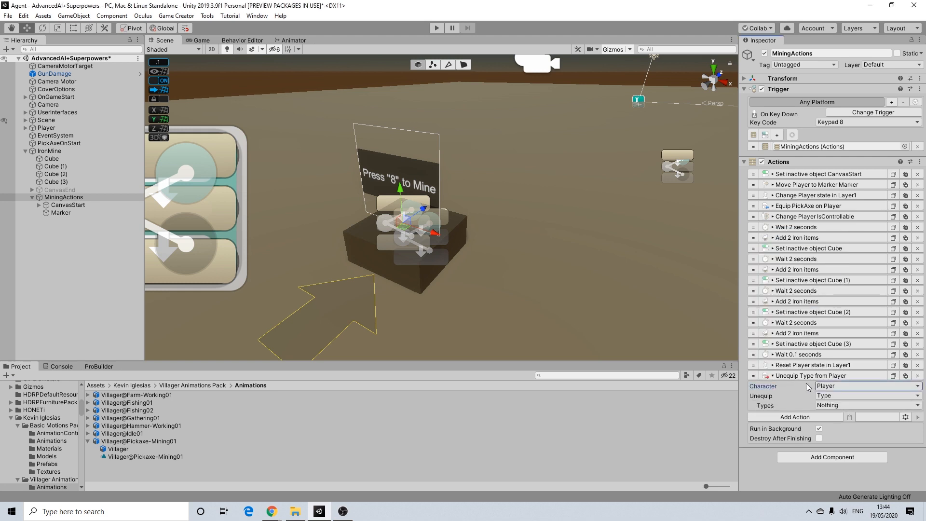
{"action": "left_click", "coordinate": [826, 399]}
{"action": "left_click", "coordinate": [831, 411]}
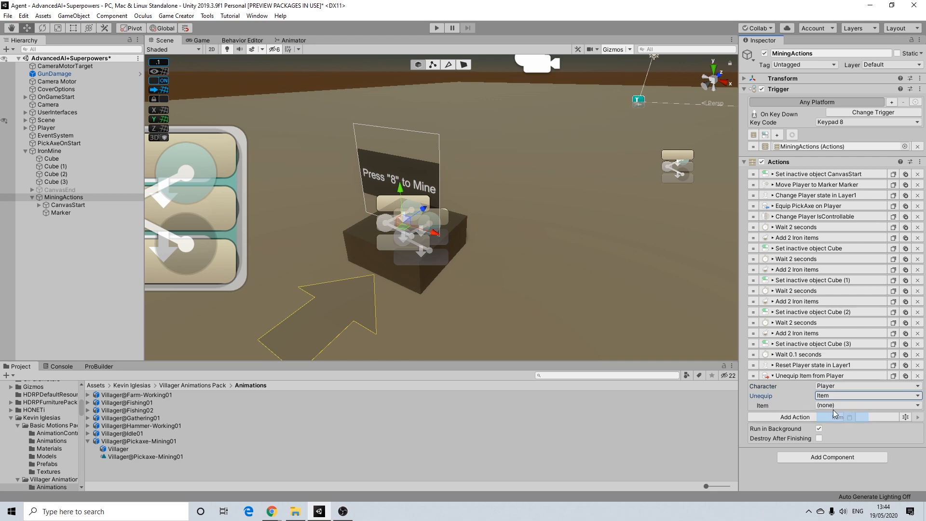
{"action": "left_click", "coordinate": [826, 406]}
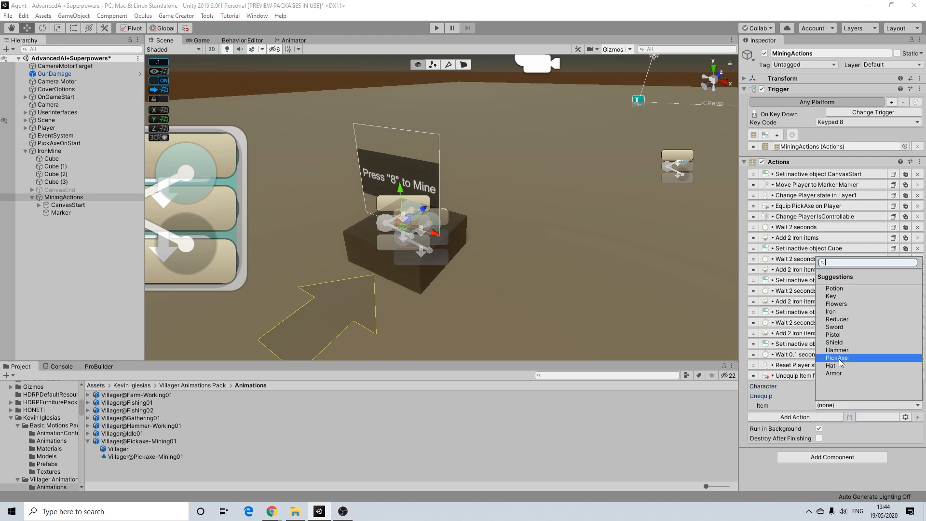
{"action": "left_click", "coordinate": [838, 359]}
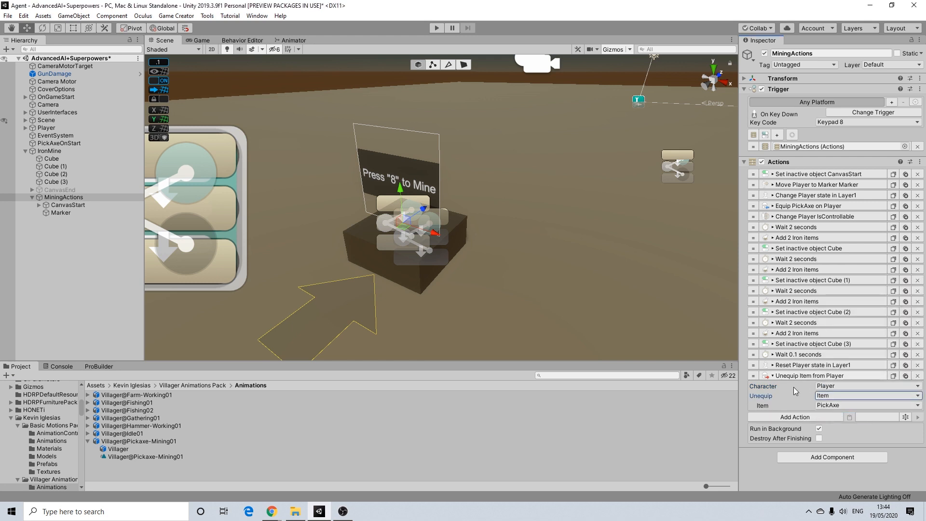
{"action": "left_click", "coordinate": [801, 376]}
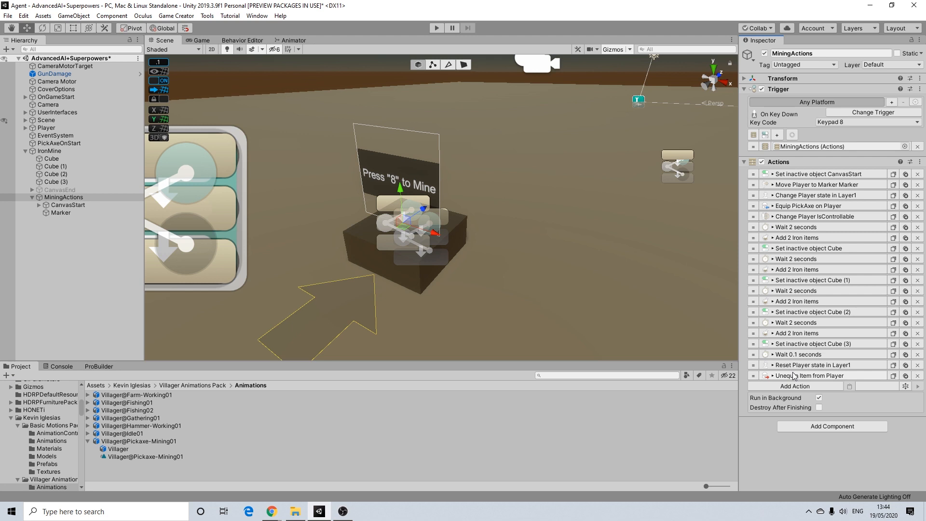
- Add a Change Property action that turns on Is Controllable for the Player
{"action": "left_click", "coordinate": [793, 386]}
{"action": "type", "text": "change"}
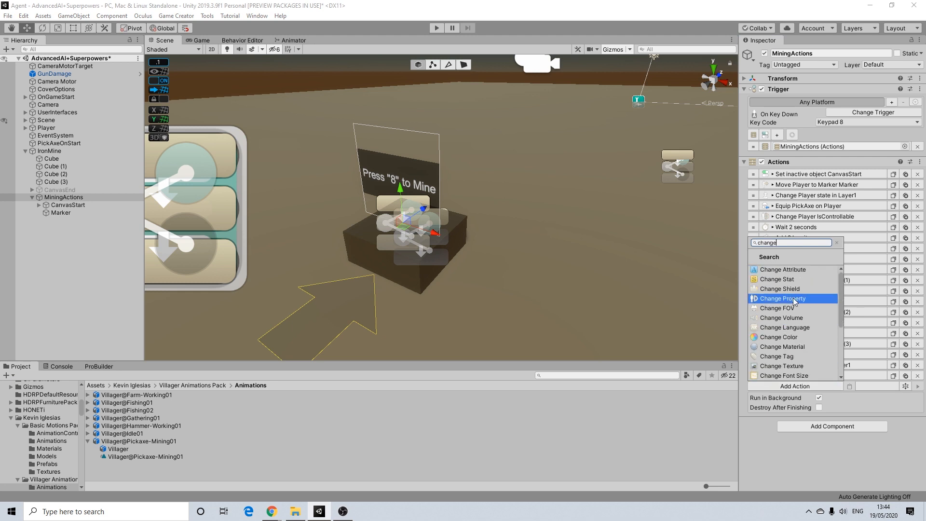
{"action": "left_click", "coordinate": [795, 299]}
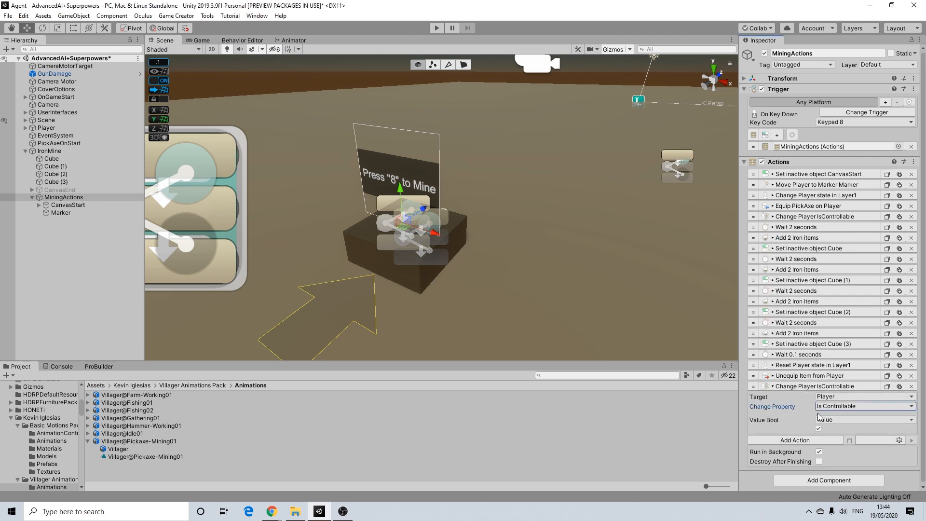
{"action": "left_click", "coordinate": [788, 387]}
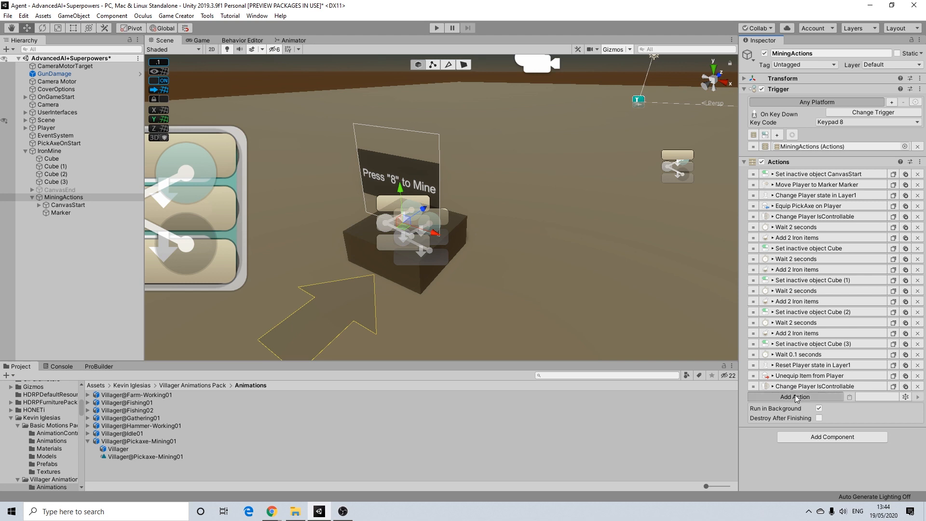
- Add a Set Active action that activates IronMine's CanvasEnd, and collapse it
{"action": "left_click", "coordinate": [795, 395]}
{"action": "type", "text": "set"}
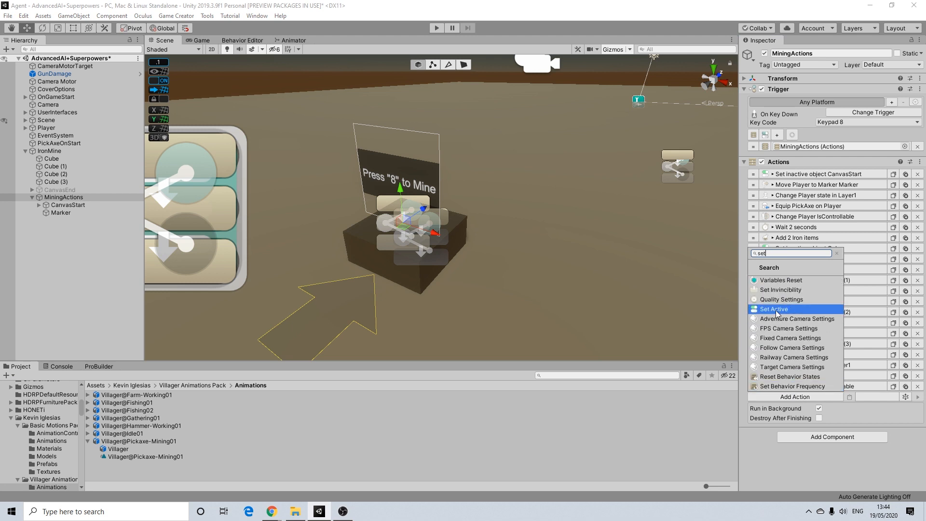
{"action": "left_click", "coordinate": [775, 309]}
{"action": "left_click_drag", "start_coordinate": [56, 188], "coordinate": [864, 417]}
{"action": "left_click", "coordinate": [794, 397]}
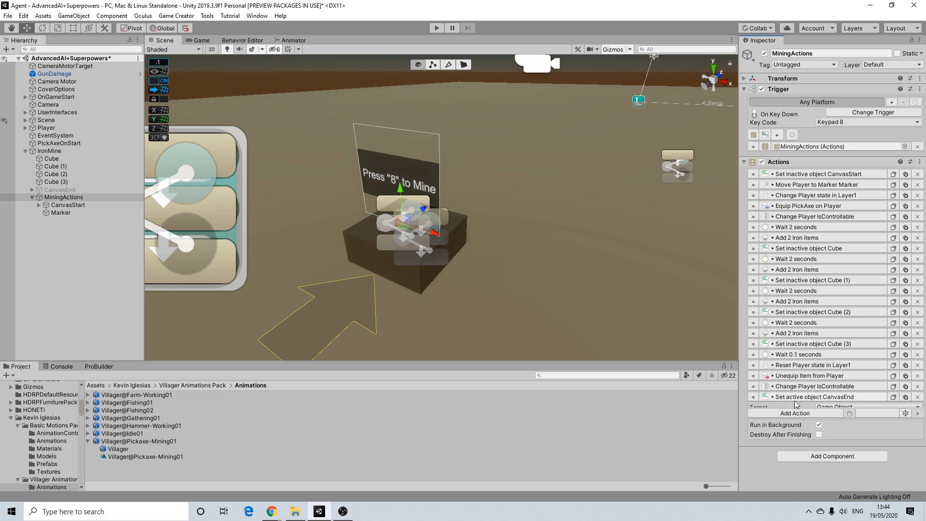
- Add a Wait action of 1 second to the end of the MiningActions list and collapse it
{"action": "left_click", "coordinate": [786, 405]}
{"action": "type", "text": "wait"}
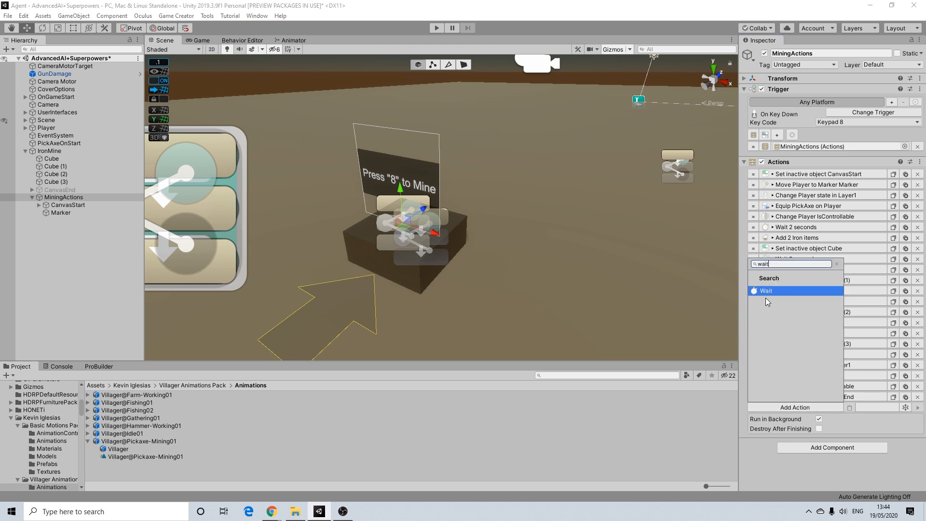
{"action": "left_click", "coordinate": [769, 292]}
{"action": "left_click", "coordinate": [792, 419]}
{"action": "type", "text": "1"}
{"action": "left_click", "coordinate": [803, 408]}
{"action": "left_click", "coordinate": [795, 418]}
{"action": "key", "text": "Escape"}
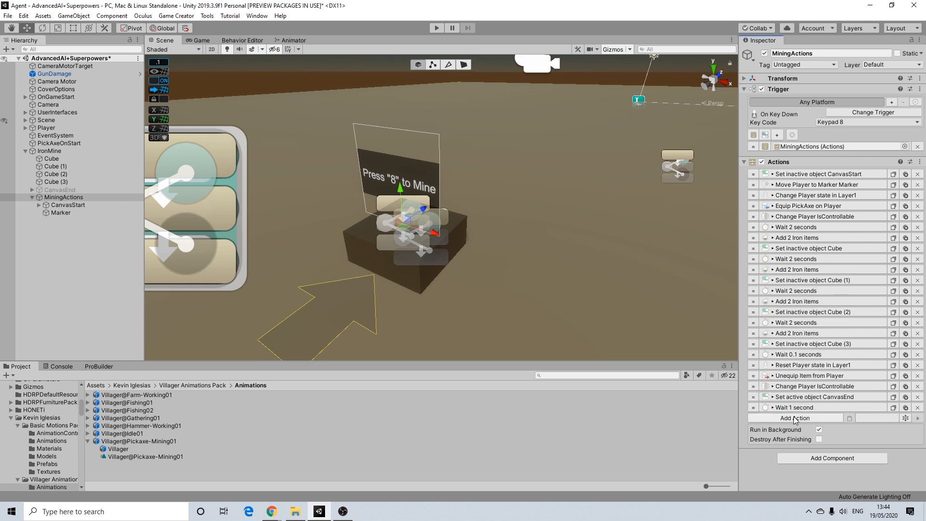
- Copy the CanvasEnd Set Active action to the end of the list, turn off its Active option, and collapse it
{"action": "left_click", "coordinate": [894, 397]}
{"action": "left_click", "coordinate": [850, 418]}
{"action": "left_click", "coordinate": [819, 447]}
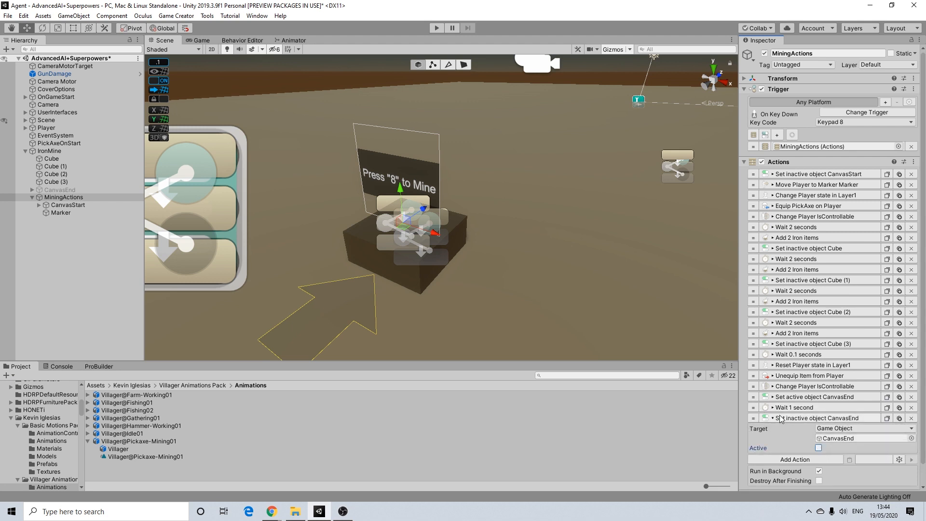
{"action": "left_click", "coordinate": [780, 418]}
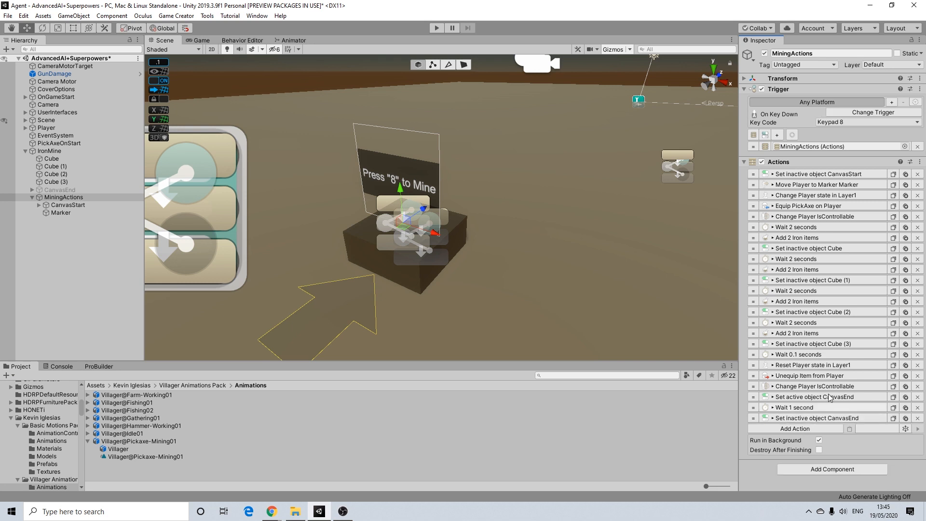
- Turn off Run in Background for the MiningActions action list
{"action": "left_click", "coordinate": [819, 441]}
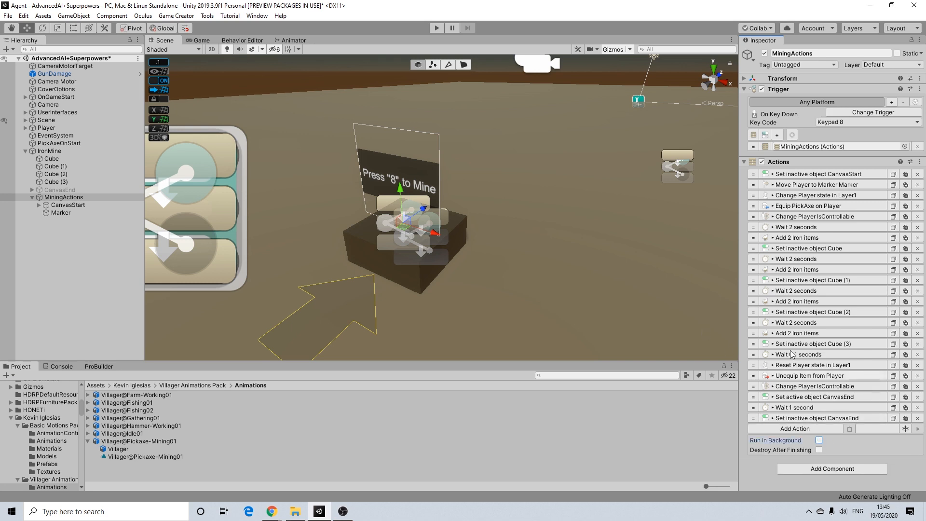
{"action": "scroll", "coordinate": [607, 210], "scroll_direction": "down", "scroll_amount": 5}
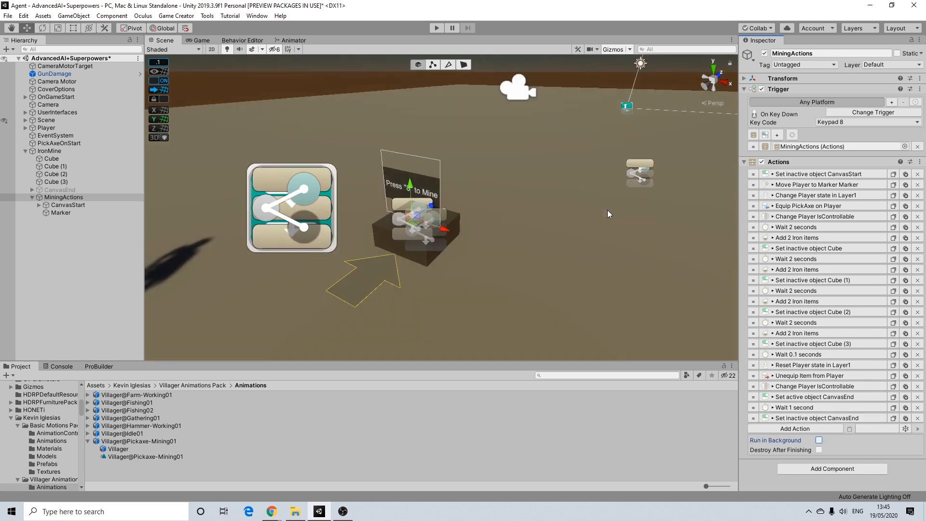
- Examine the pickaxe image's import settings in Assets/Animation, including the available Texture Type options
{"action": "scroll", "coordinate": [42, 422], "scroll_direction": "up", "scroll_amount": 10}
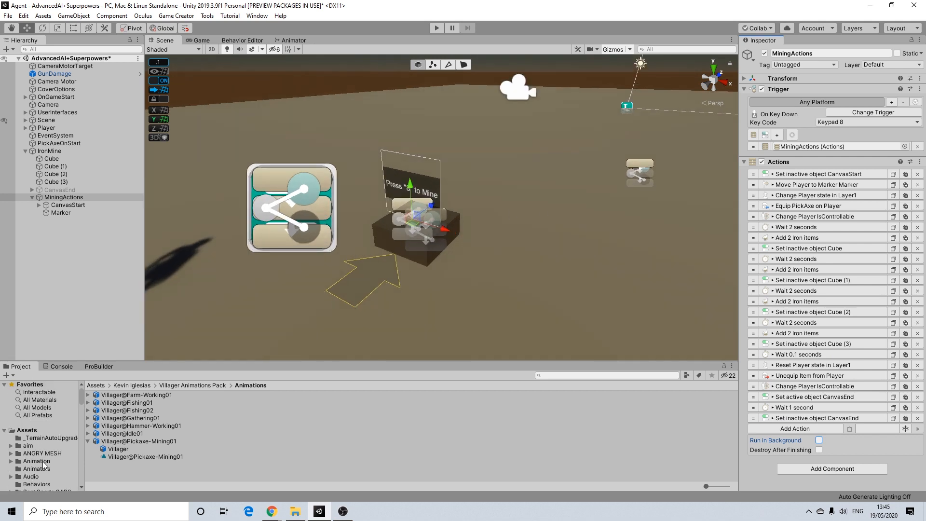
{"action": "scroll", "coordinate": [44, 462], "scroll_direction": "down", "scroll_amount": 1}
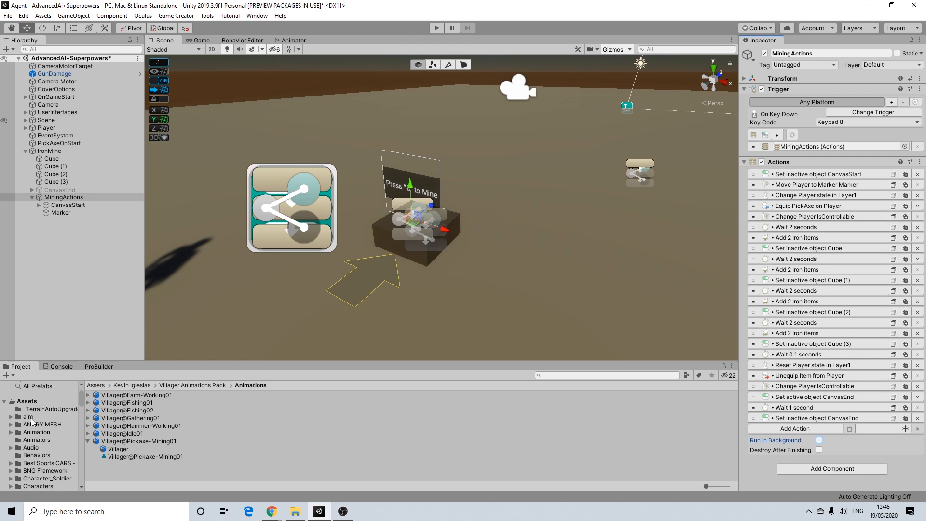
{"action": "left_click", "coordinate": [39, 433]}
{"action": "scroll", "coordinate": [127, 465], "scroll_direction": "down", "scroll_amount": 2}
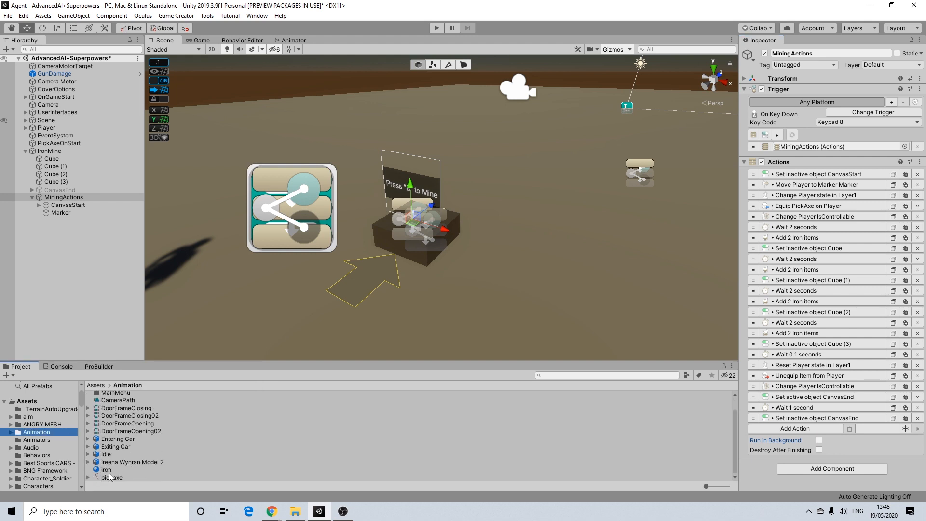
{"action": "left_click", "coordinate": [115, 477]}
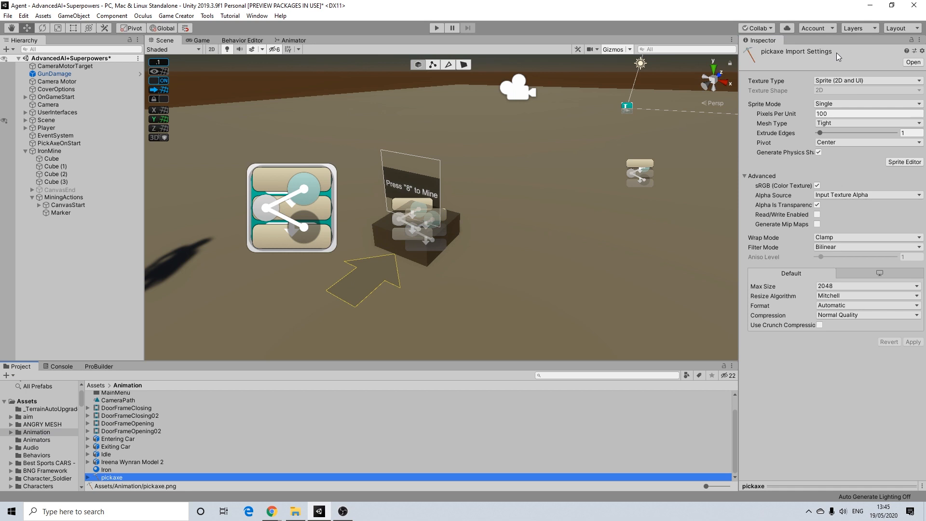
{"action": "left_click", "coordinate": [842, 80]}
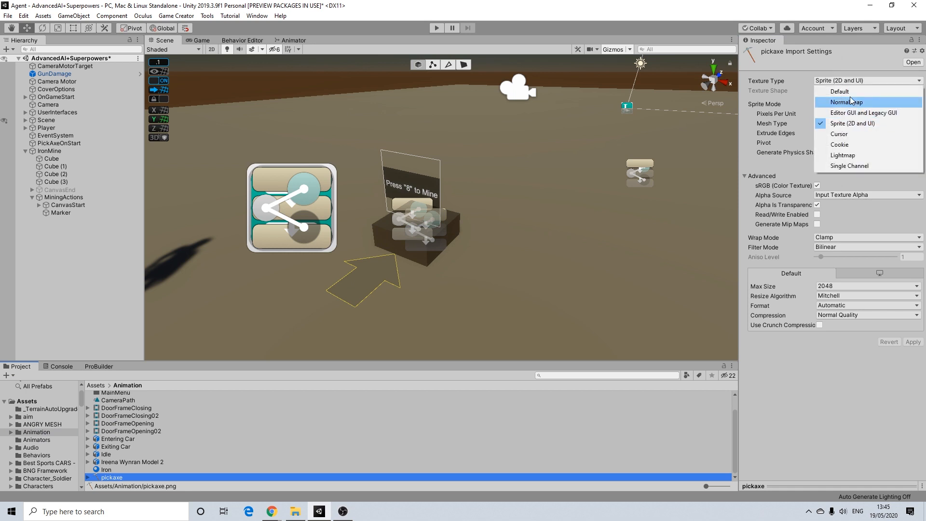
{"action": "left_click", "coordinate": [829, 80]}
{"action": "left_click", "coordinate": [828, 80]}
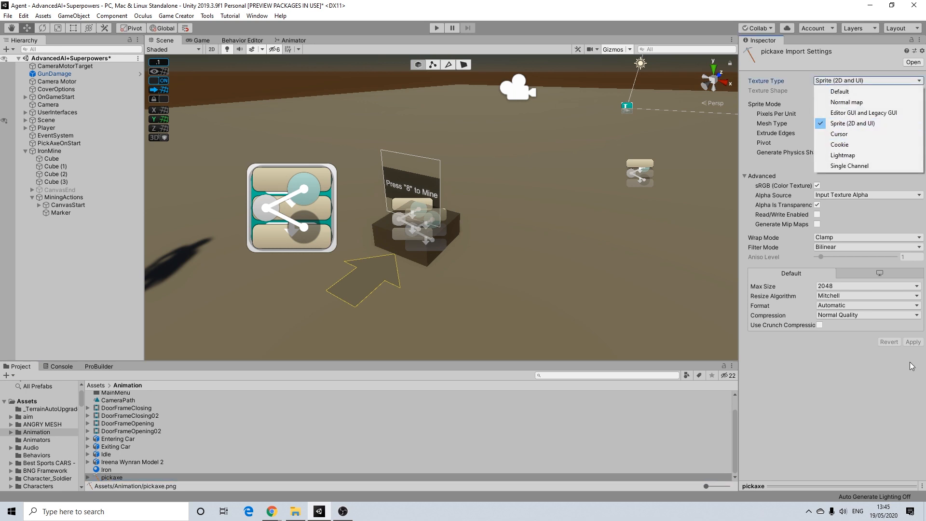
{"action": "left_click", "coordinate": [845, 372]}
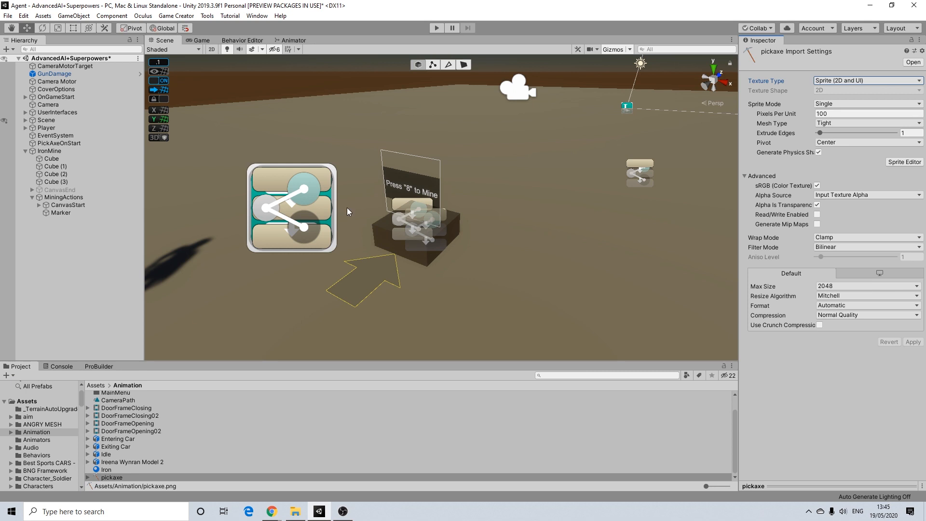
- Turn Run in Background back on and enable Destroy After Finishing for the MiningActions action list
{"action": "left_click", "coordinate": [62, 200]}
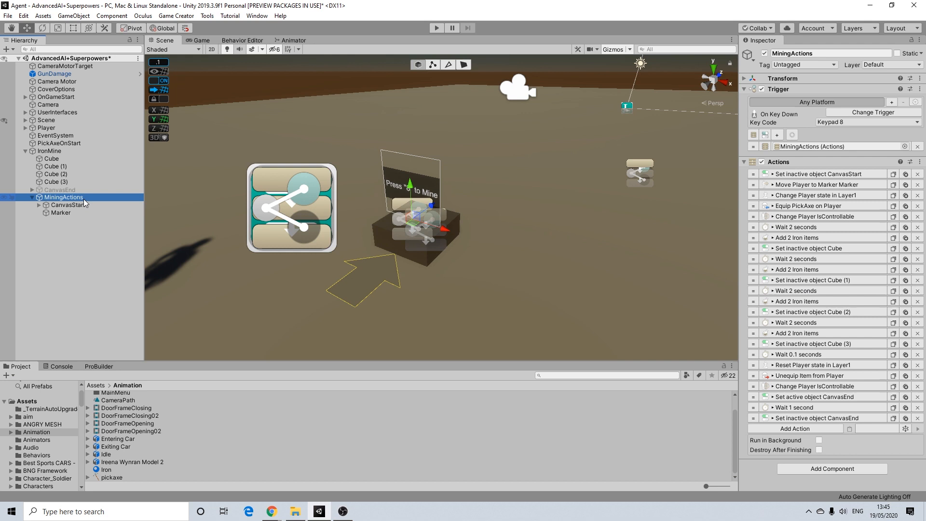
{"action": "left_click", "coordinate": [818, 440]}
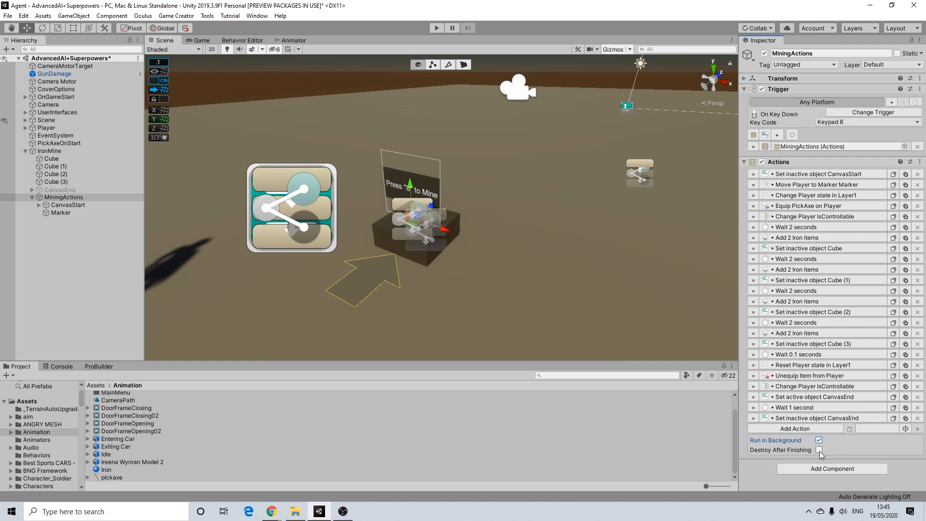
{"action": "left_click", "coordinate": [819, 450]}
{"action": "scroll", "coordinate": [398, 192], "scroll_direction": "up", "scroll_amount": 2}
{"action": "scroll", "coordinate": [362, 236], "scroll_direction": "down", "scroll_amount": 3}
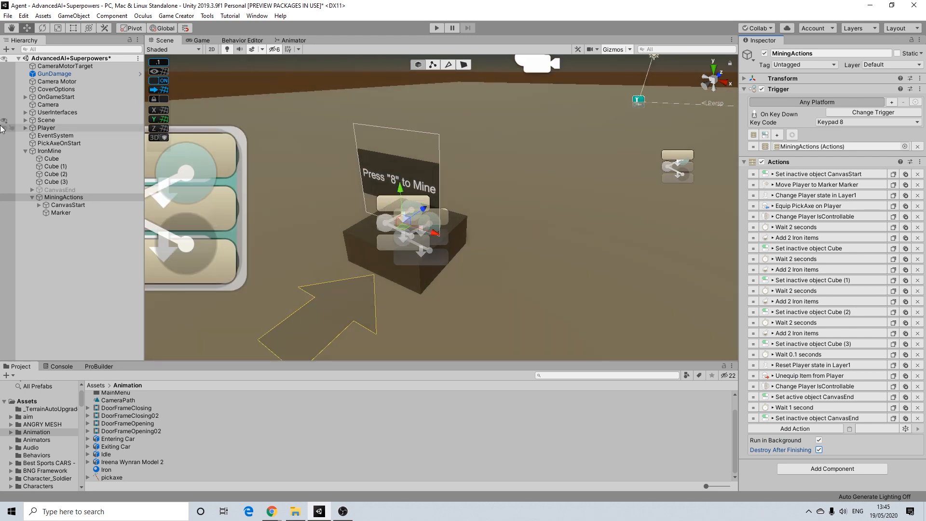
{"action": "scroll", "coordinate": [417, 199], "scroll_direction": "up", "scroll_amount": 2}
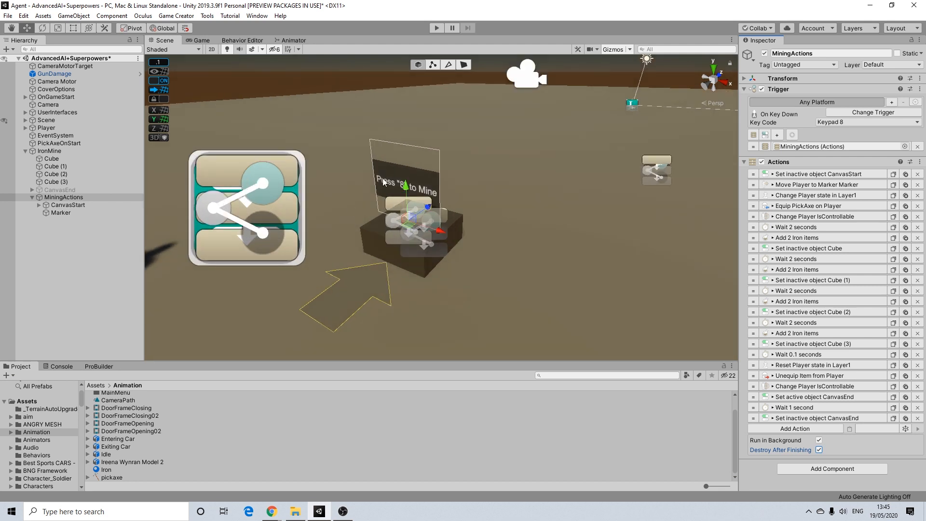
{"action": "scroll", "coordinate": [377, 205], "scroll_direction": "up", "scroll_amount": 1}
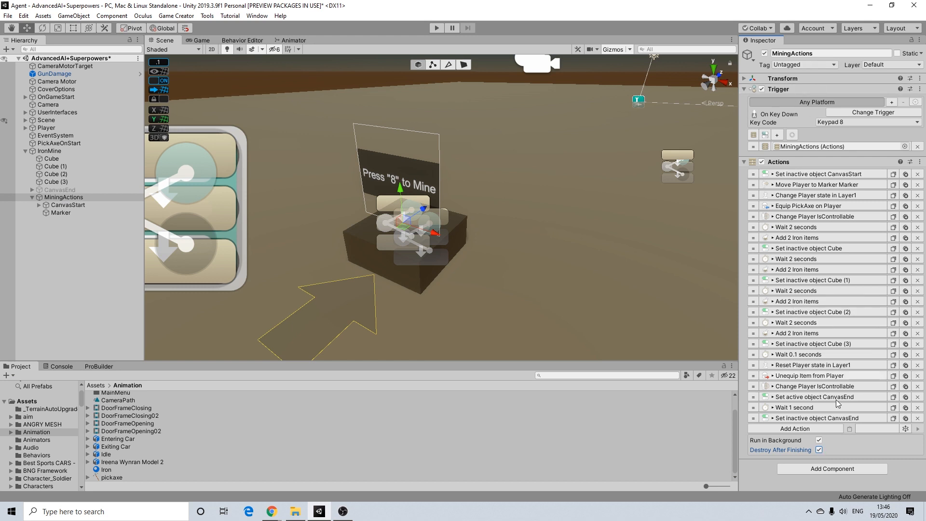
- Deactivate the MiningActions object under IronMine
{"action": "left_click", "coordinate": [31, 196]}
{"action": "left_click", "coordinate": [33, 196]}
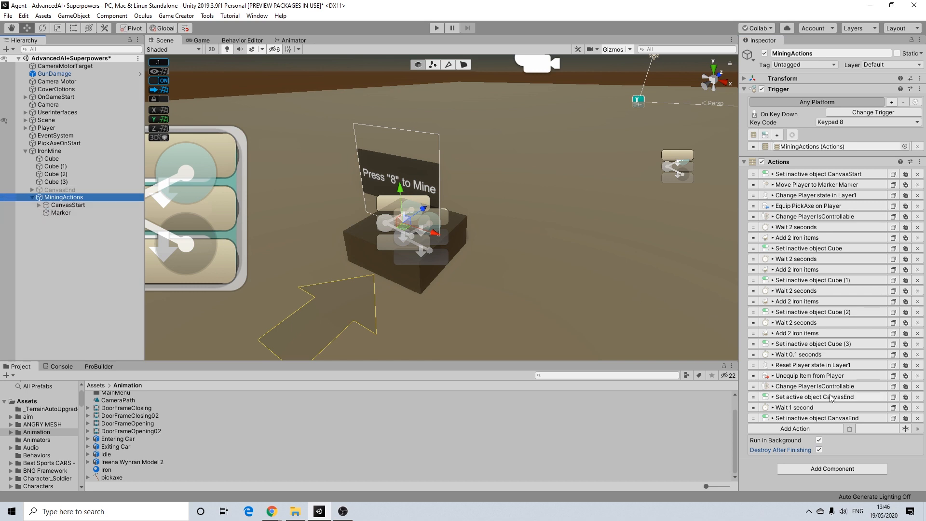
{"action": "left_click", "coordinate": [48, 151]}
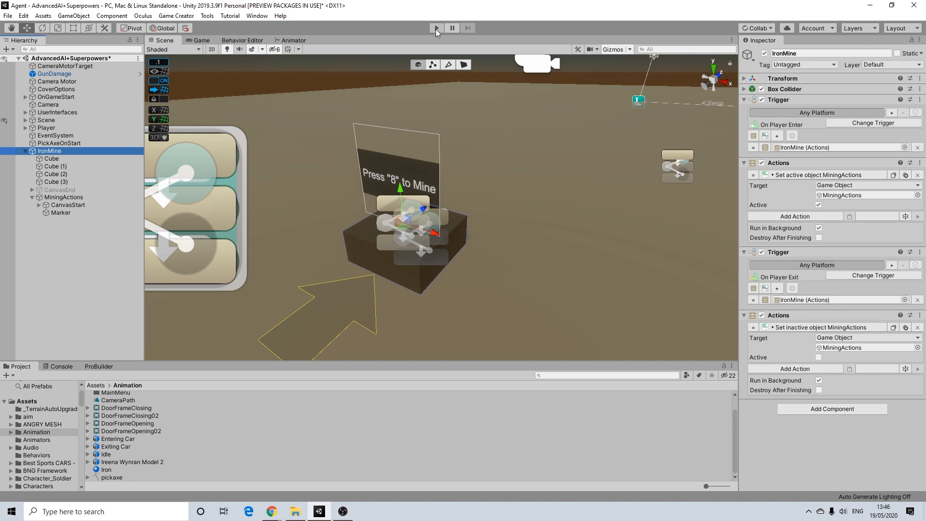
{"action": "left_click", "coordinate": [63, 197]}
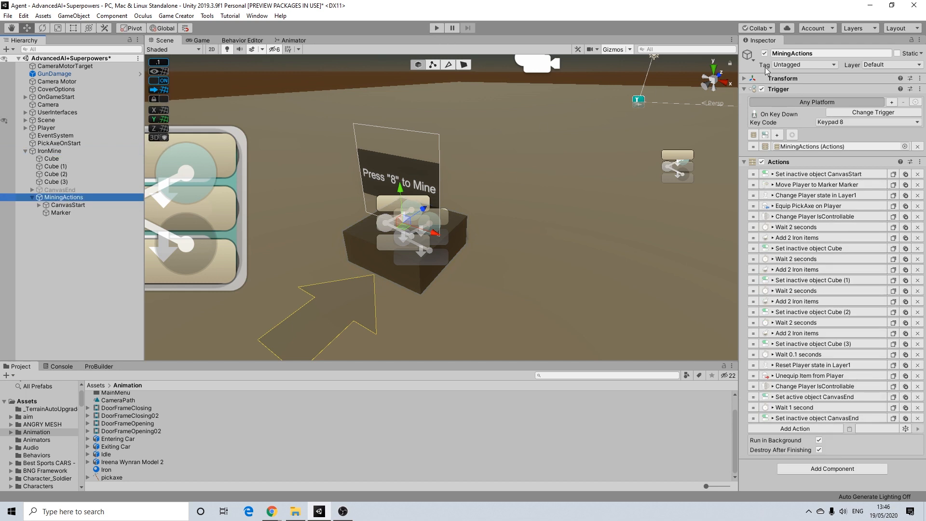
{"action": "left_click", "coordinate": [764, 53]}
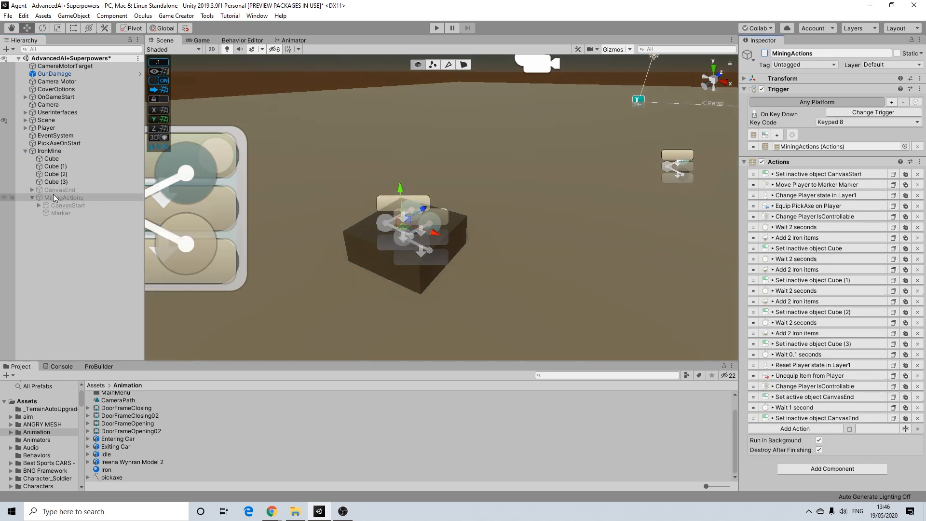
- Start play mode with IronMine selected, check the in-game inventory for the pickaxe, and resume the game
{"action": "left_click", "coordinate": [50, 152]}
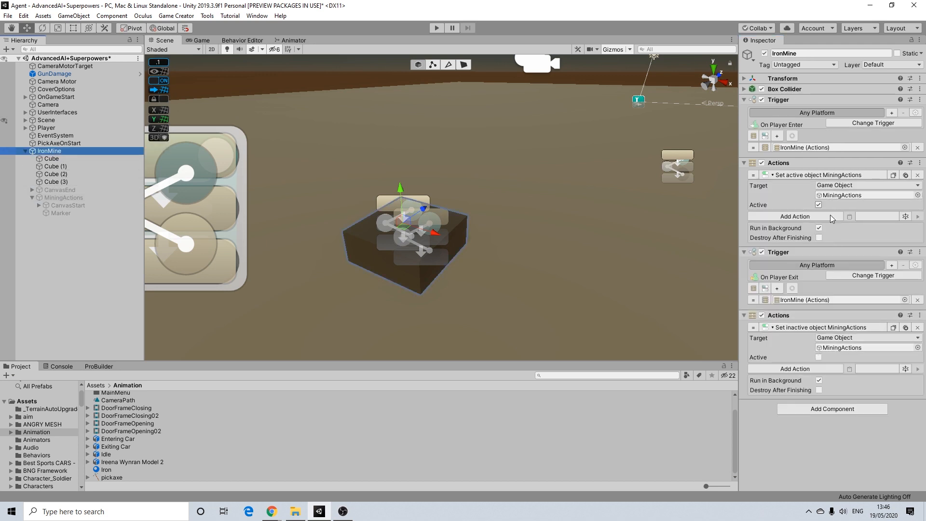
{"action": "left_click", "coordinate": [436, 28]}
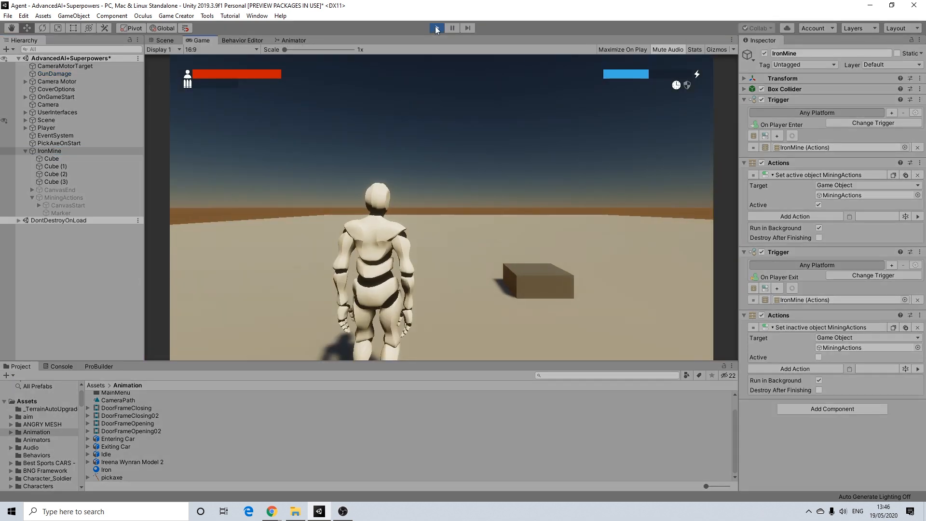
{"action": "key", "text": "Escape"}
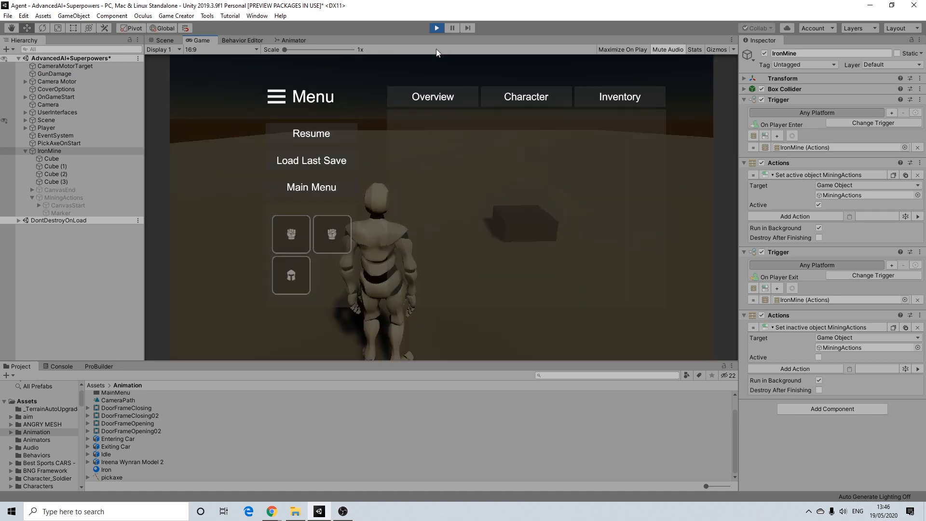
{"action": "left_click", "coordinate": [616, 102]}
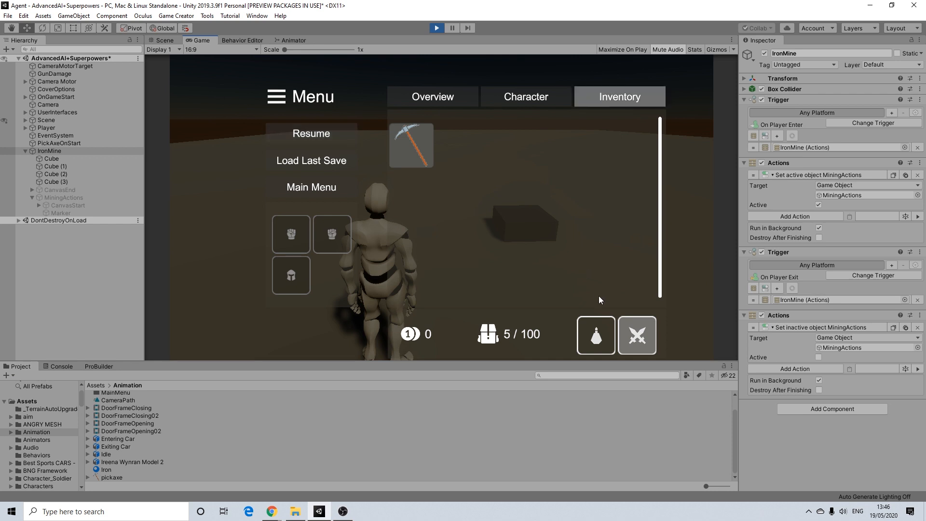
{"action": "left_click", "coordinate": [314, 133]}
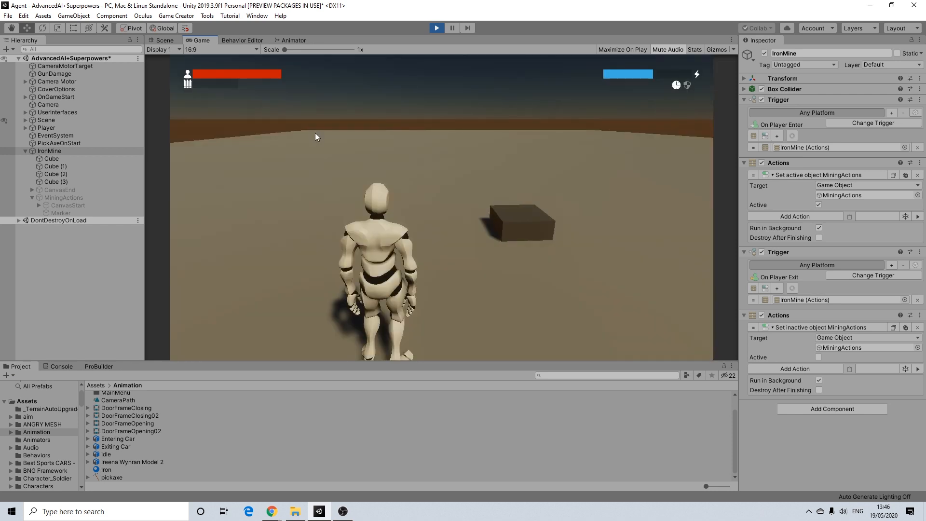
- Walk the player up to the iron mine and trigger mining with 8 to test the action sequence
{"action": "key", "text": "w"}
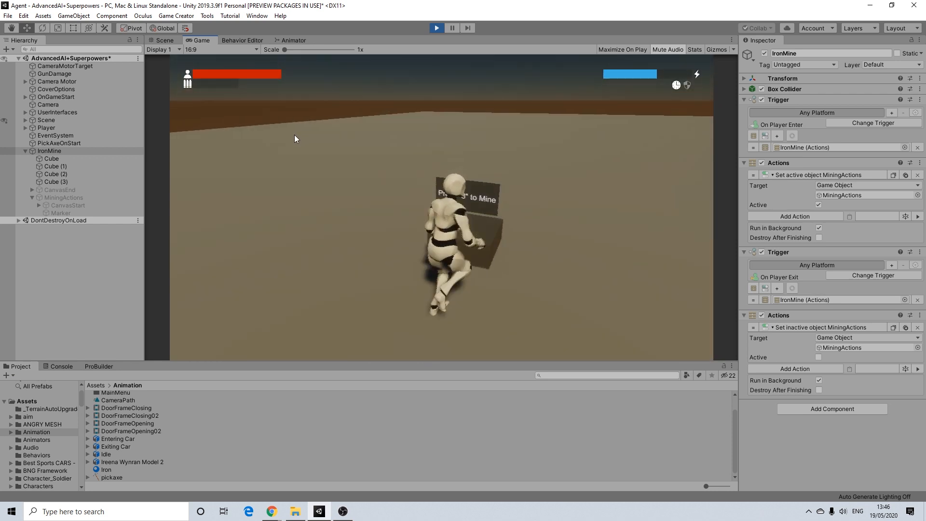
{"action": "key", "text": "s"}
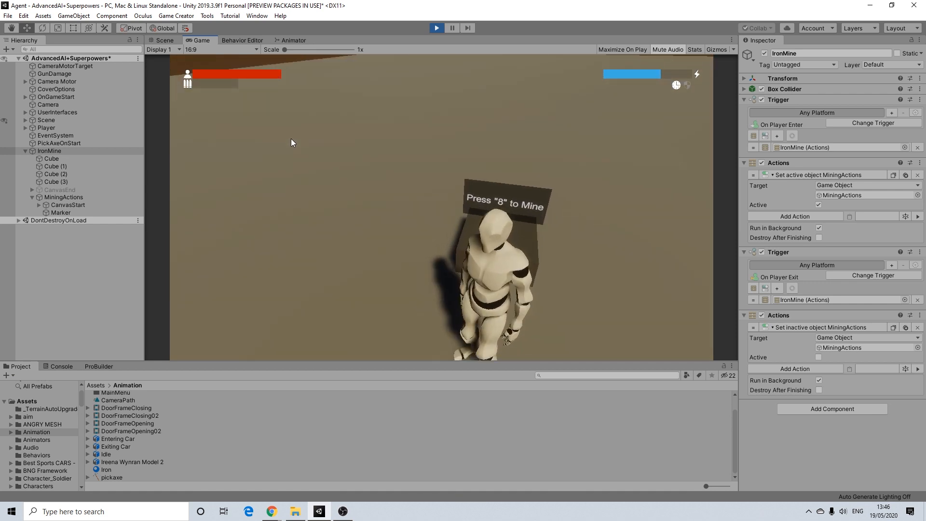
{"action": "key", "text": "8"}
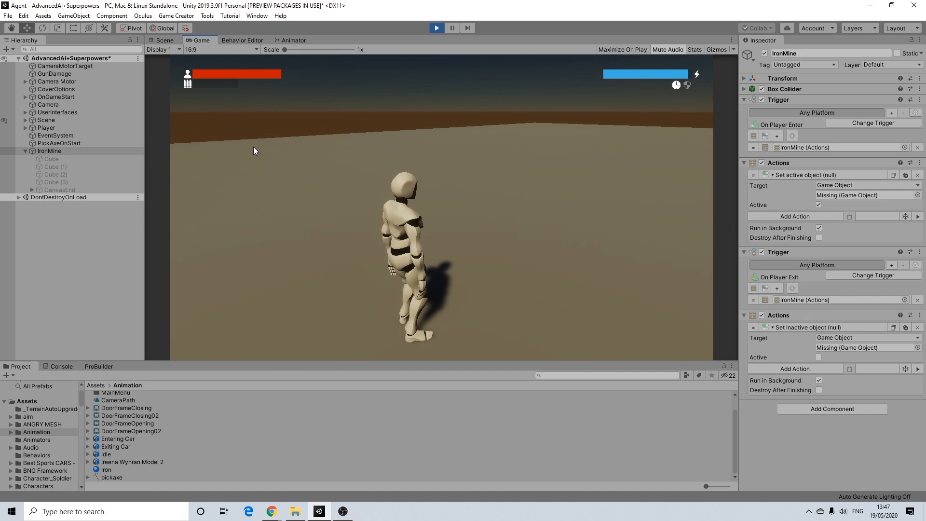
- Check both item categories of the in-game inventory after mining and resume the game
{"action": "key", "text": "i"}
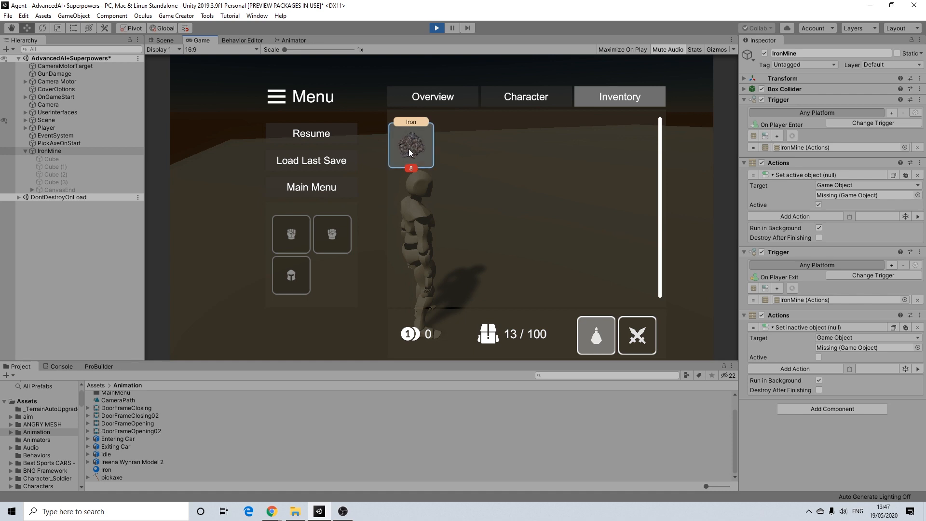
{"action": "left_click", "coordinate": [644, 334]}
{"action": "left_click", "coordinate": [600, 336]}
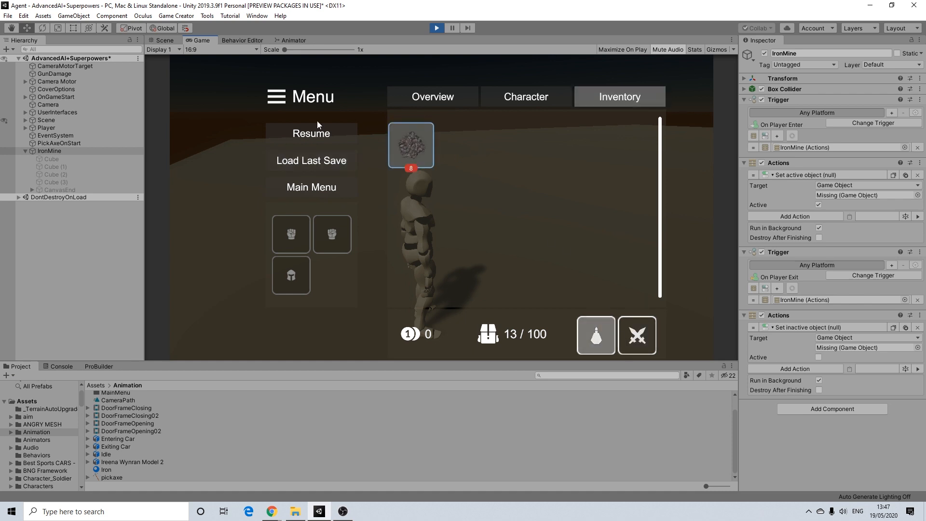
{"action": "left_click", "coordinate": [306, 130]}
- Run the player around the scene to test movement control after mining
{"action": "key", "text": "w"}
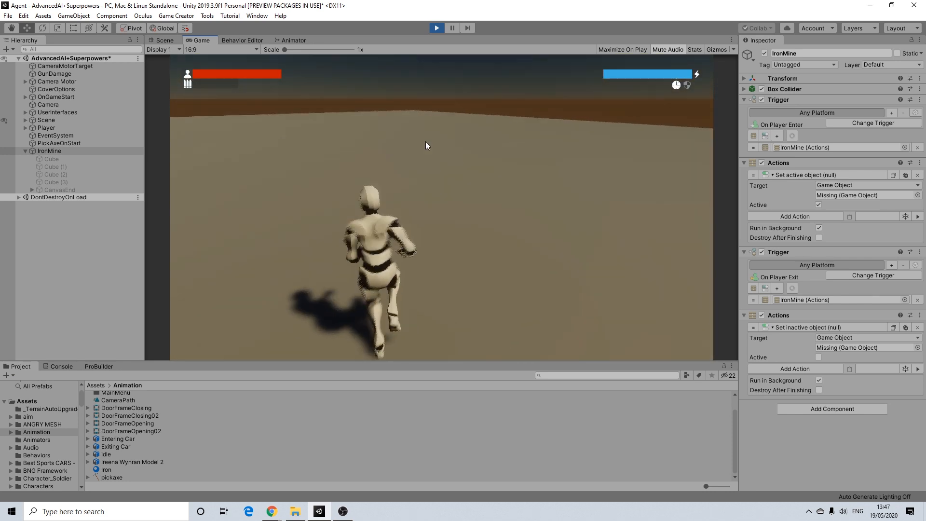
{"action": "key", "text": "w"}
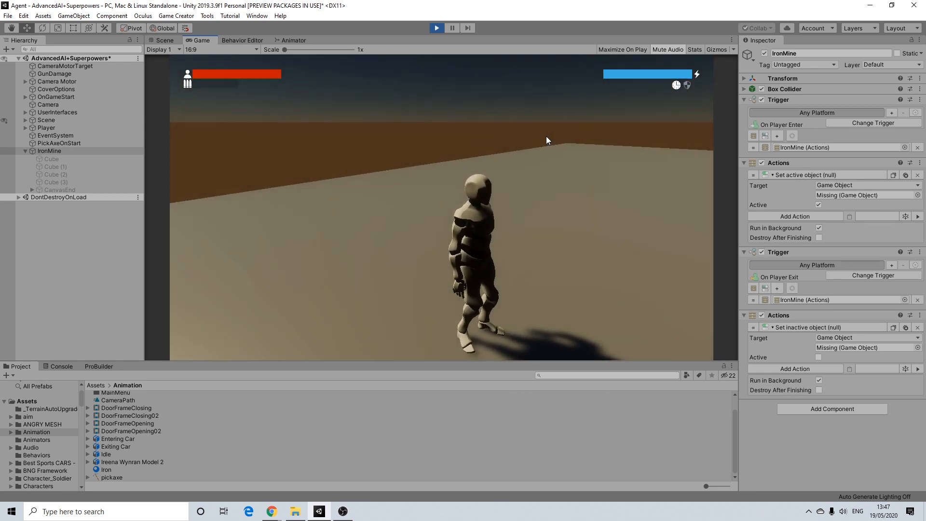
{"action": "key", "text": "w"}
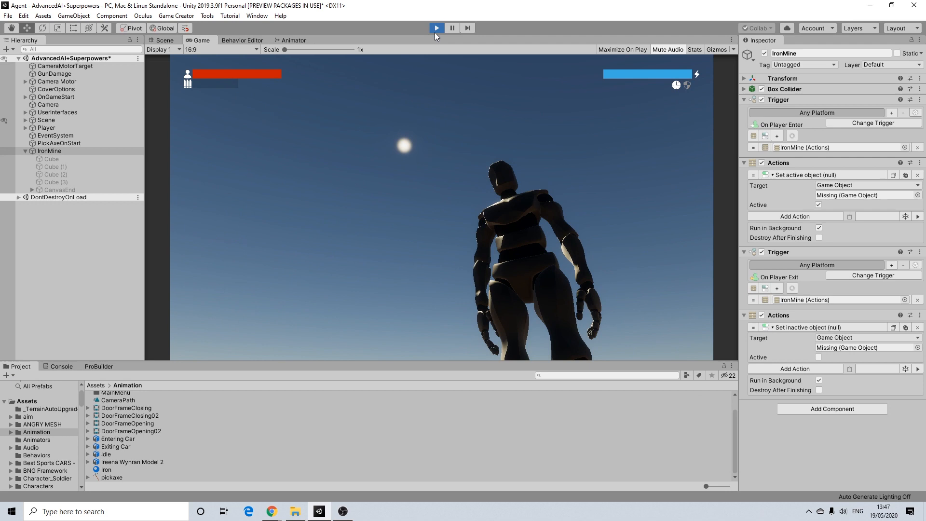
- Stop play mode and return to editing the scene around the iron mine
{"action": "left_click", "coordinate": [437, 29]}
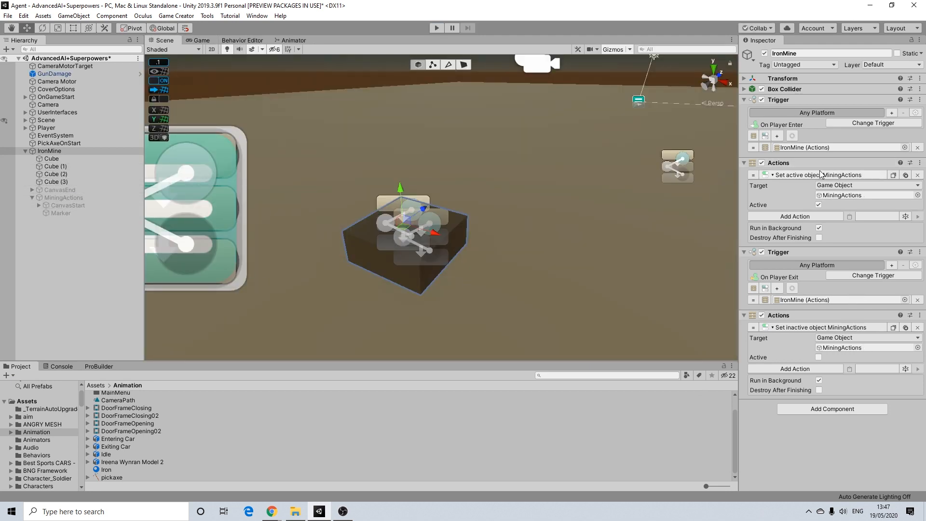
{"action": "scroll", "coordinate": [321, 215], "scroll_direction": "down", "scroll_amount": 5}
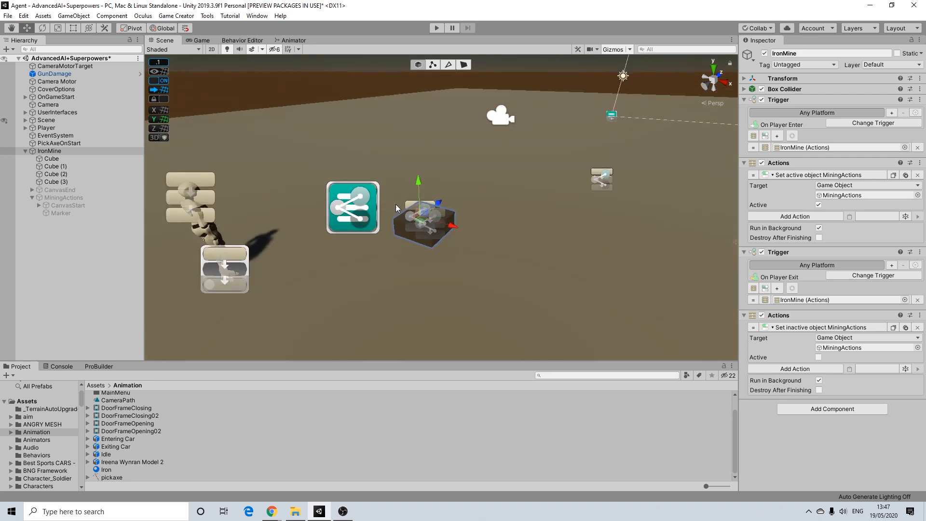
{"action": "scroll", "coordinate": [450, 234], "scroll_direction": "up", "scroll_amount": 3}
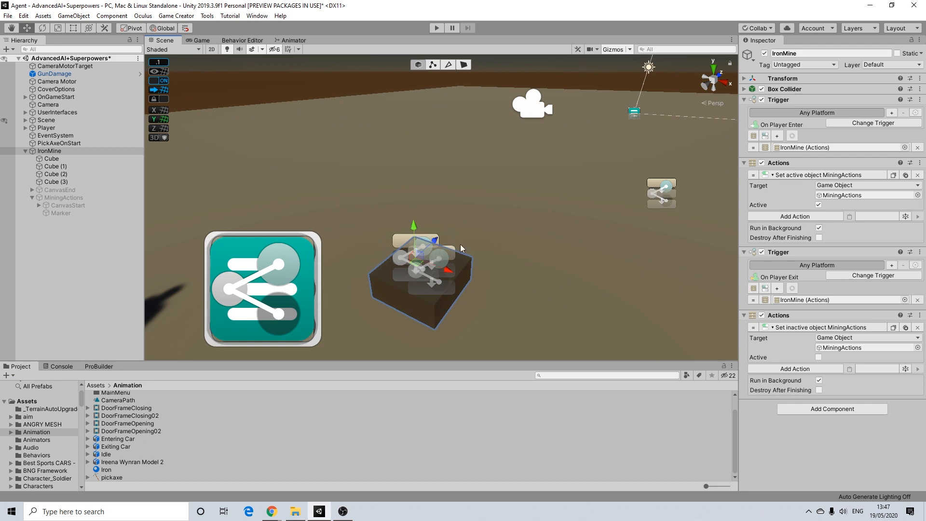
{"action": "middle_click_drag", "start_coordinate": [413, 282], "coordinate": [401, 221]}
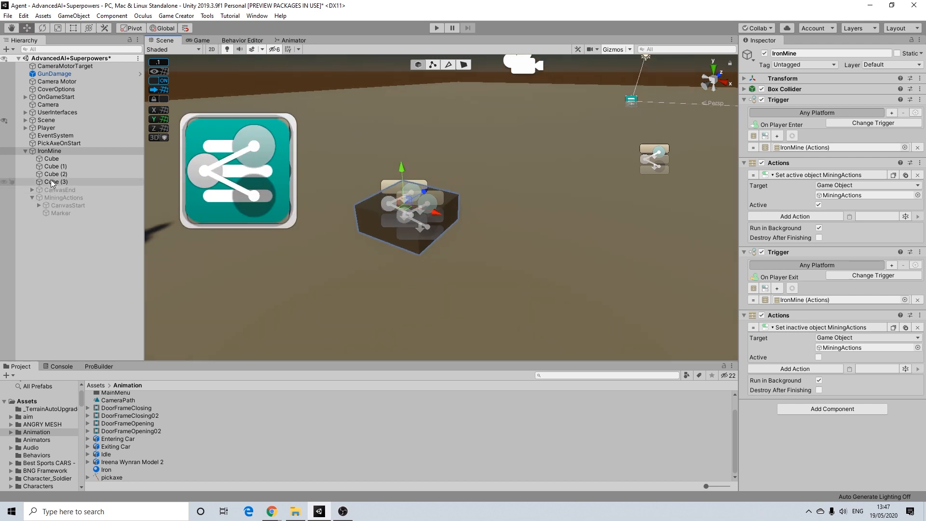
- Select CanvasEnd under IronMine to examine its canvas placement and collapse the MiningActions children in the hierarchy
{"action": "left_click", "coordinate": [65, 191]}
{"action": "middle_click_drag", "start_coordinate": [361, 199], "coordinate": [388, 225]}
{"action": "left_click_drag", "start_coordinate": [388, 225], "coordinate": [348, 233], "text": "alt"}
{"action": "scroll", "coordinate": [361, 237], "scroll_direction": "up", "scroll_amount": 2}
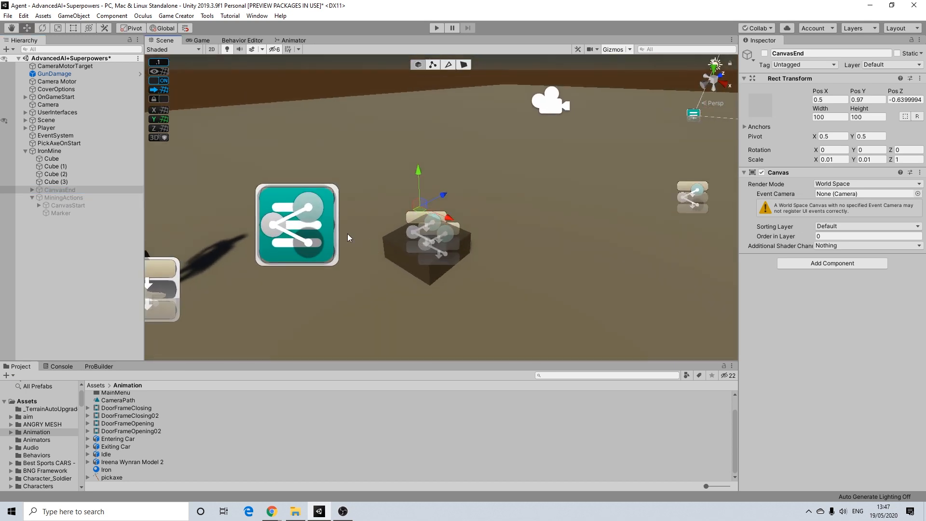
{"action": "left_click", "coordinate": [32, 197]}
{"action": "left_click_drag", "start_coordinate": [391, 205], "coordinate": [352, 184], "text": "alt"}
{"action": "scroll", "coordinate": [444, 274], "scroll_direction": "up", "scroll_amount": 5}
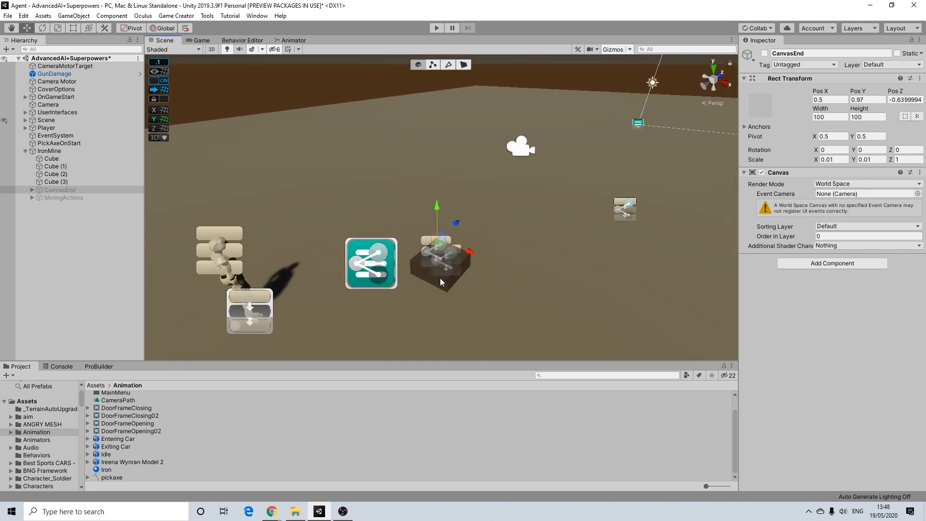
- Select the IronMine parent object and review it in the scene along with its enter and exit triggers
{"action": "left_click", "coordinate": [49, 151]}
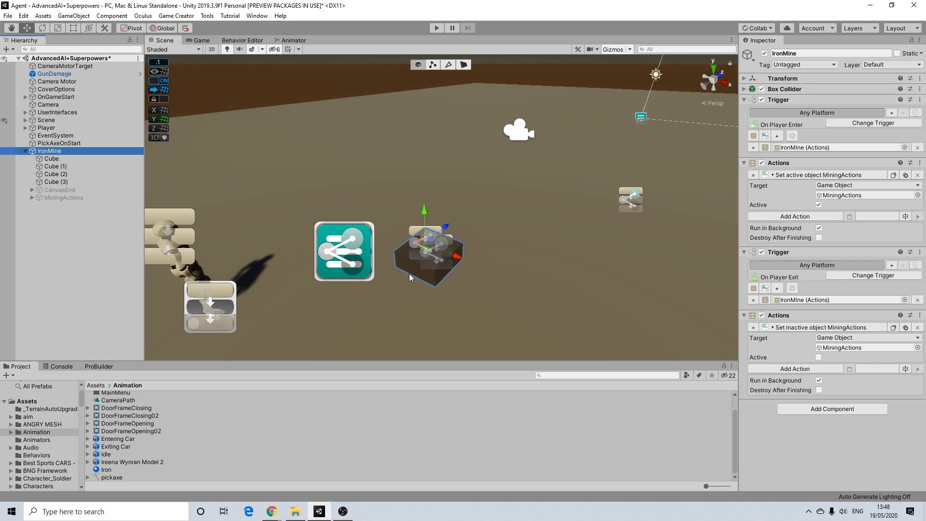
{"action": "scroll", "coordinate": [411, 276], "scroll_direction": "down", "scroll_amount": 4}
{"action": "mouse_move", "coordinate": [390, 264]}
{"action": "left_mouse_down", "text": "alt"}
{"action": "mouse_move", "coordinate": [475, 258]}
{"action": "mouse_move", "coordinate": [352, 241]}
{"action": "mouse_move", "coordinate": [435, 250]}
{"action": "mouse_move", "coordinate": [403, 256]}
{"action": "left_mouse_up", "text": "alt"}
{"action": "scroll", "coordinate": [363, 242], "scroll_direction": "up", "scroll_amount": 2}
{"action": "scroll", "coordinate": [404, 255], "scroll_direction": "down", "scroll_amount": 2}
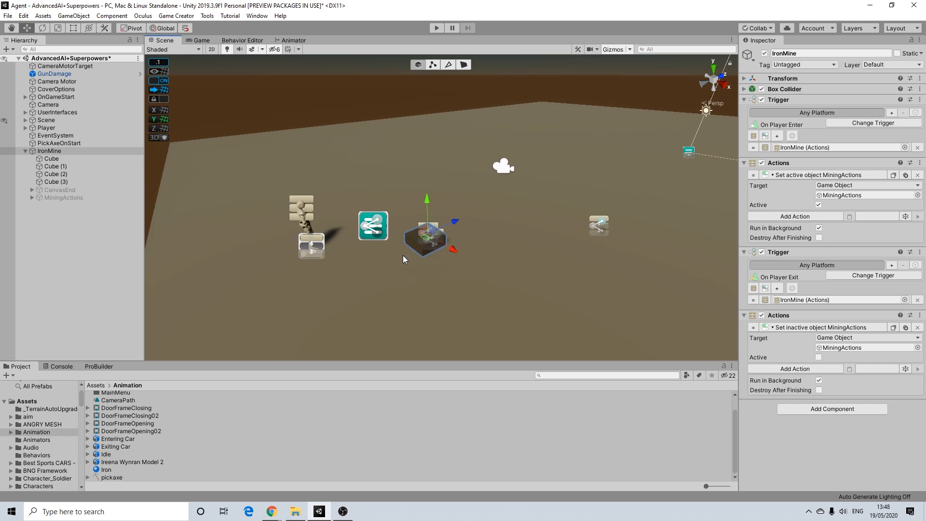